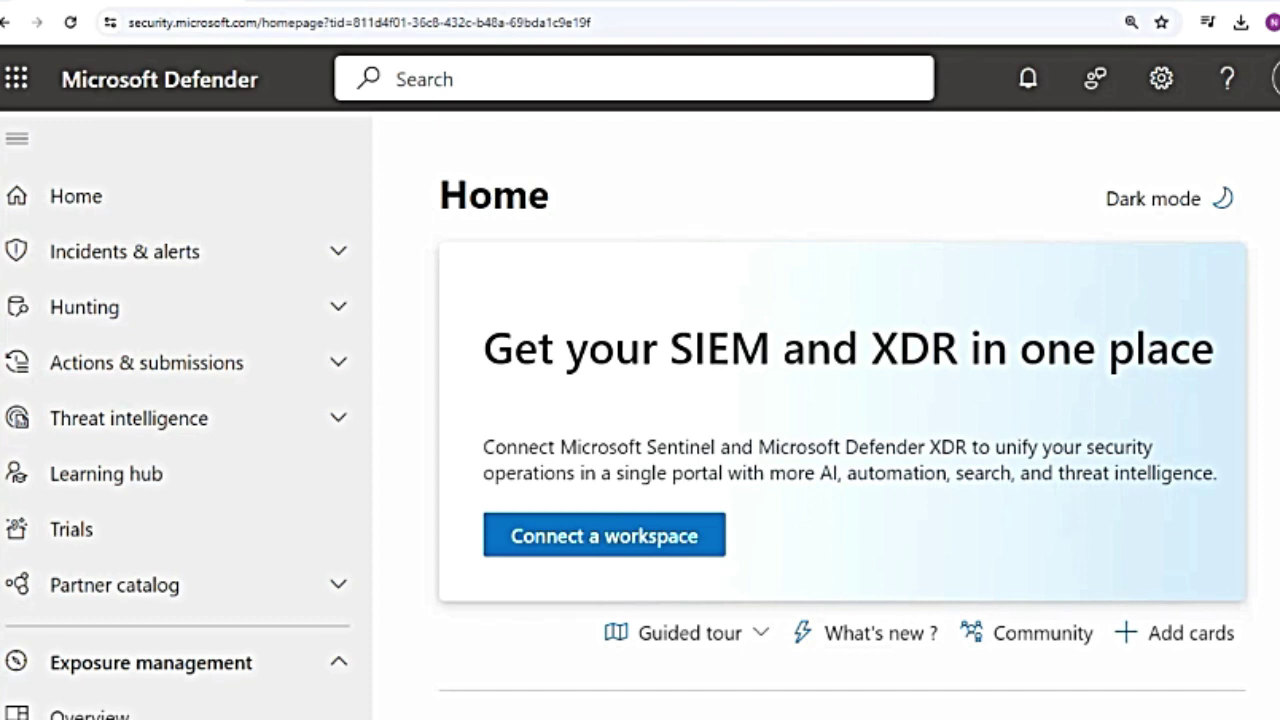
# Highlight the security.microsoft.com portal address and expand Actions & submissions in the navigation.
pyautogui.moveTo(129, 22); pyautogui.dragTo(298, 30)
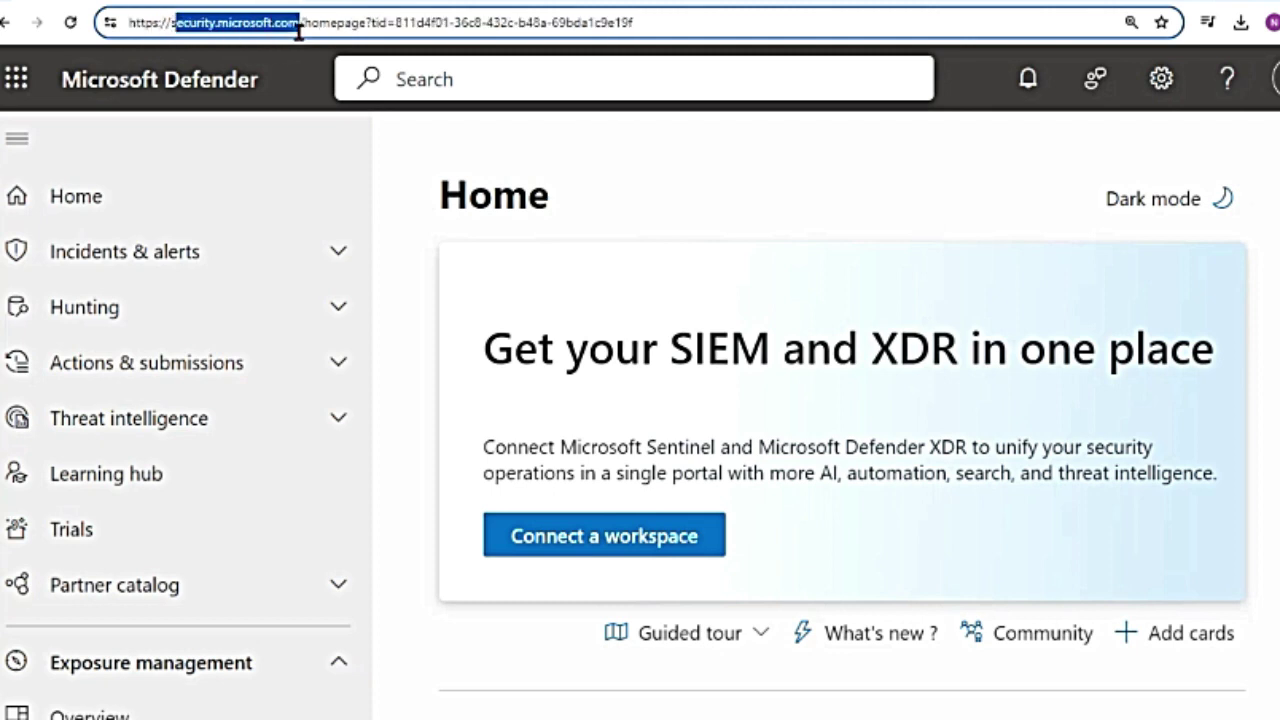
pyautogui.click(290, 378)
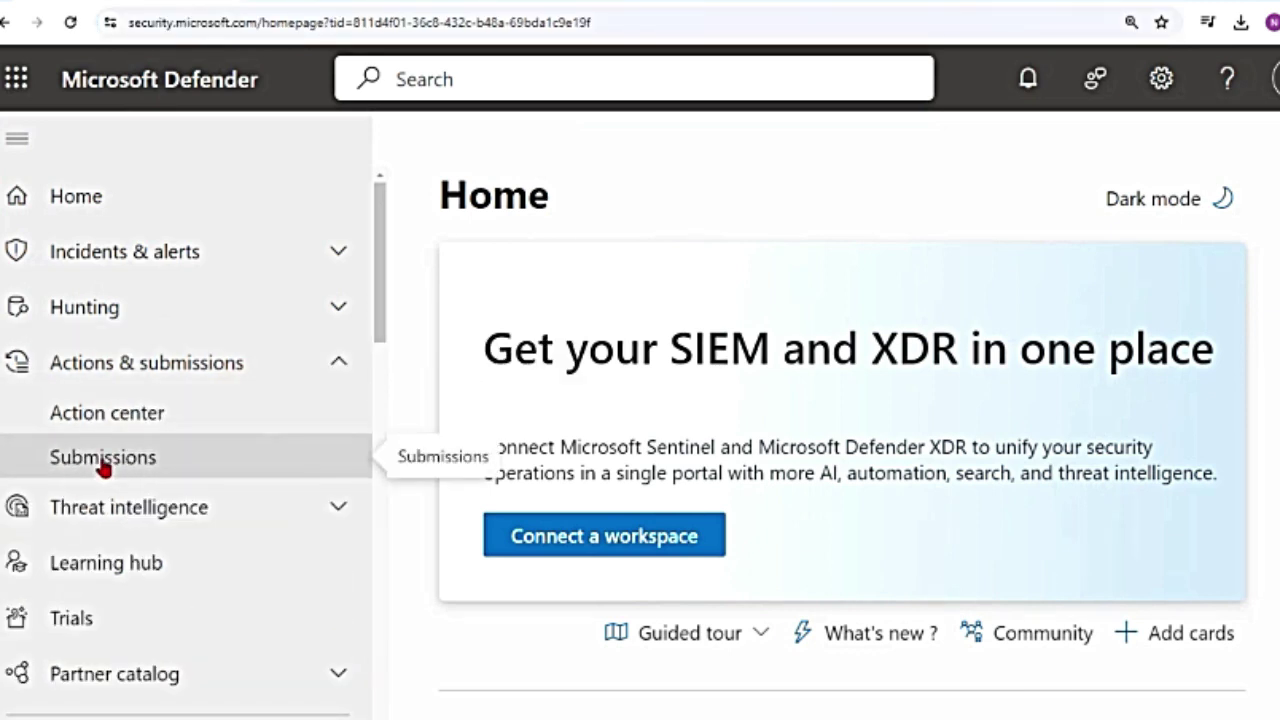
# Open the Submissions page and collapse the navigation pane to widen it.
pyautogui.click(104, 460)
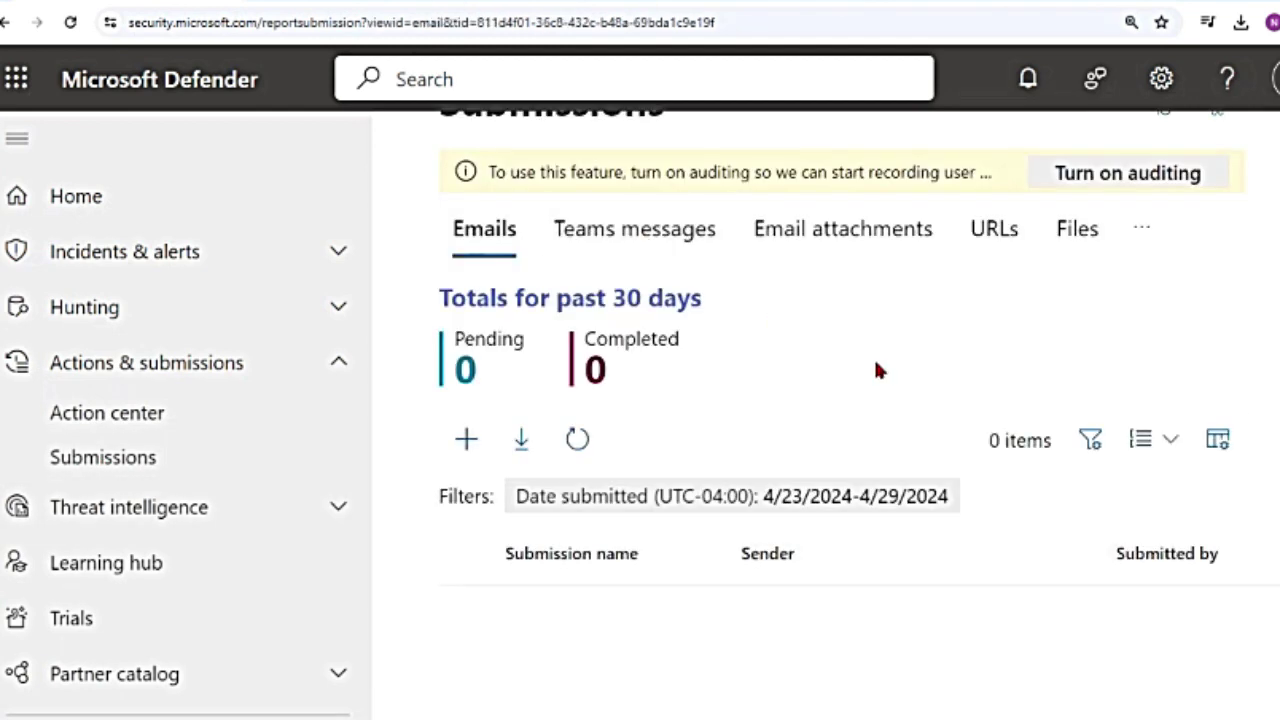
pyautogui.scroll(1, 872, 373)
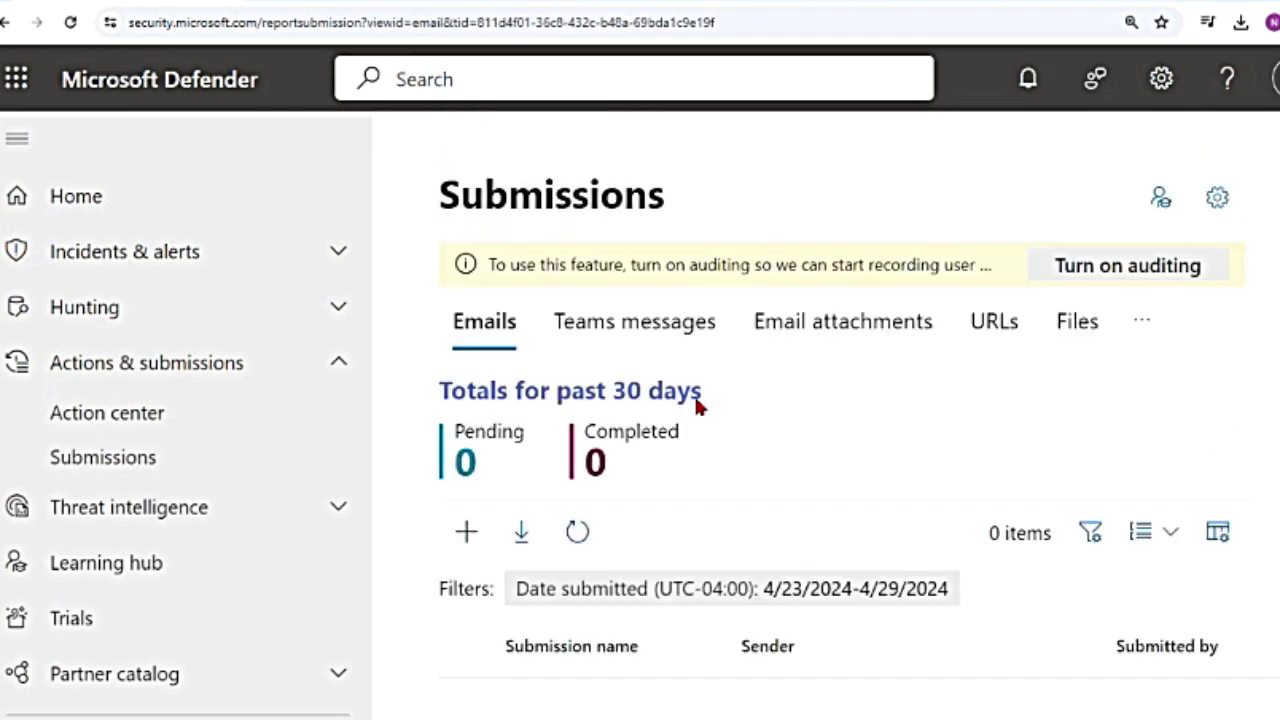
pyautogui.click(18, 142)
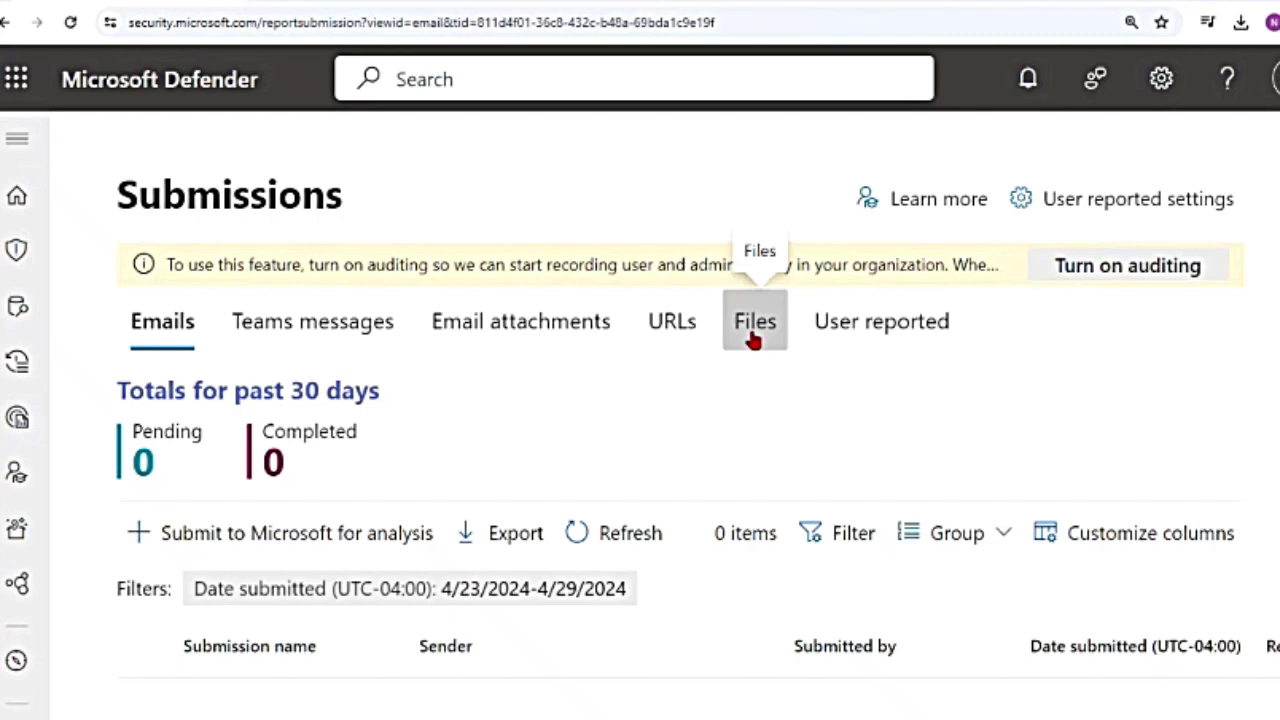
# Switch to Files submissions and start a new submission for Microsoft review.
pyautogui.click(753, 330)
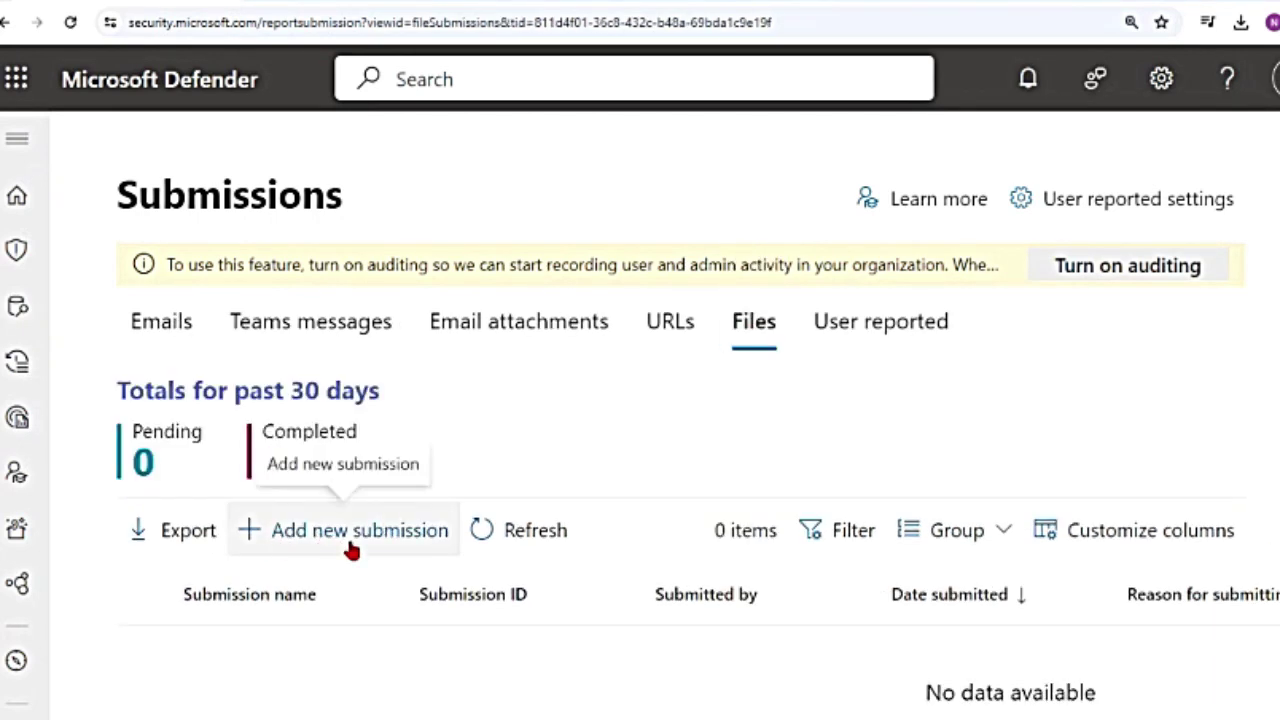
pyautogui.click(318, 532)
pyautogui.moveTo(556, 243); pyautogui.dragTo(1112, 240)
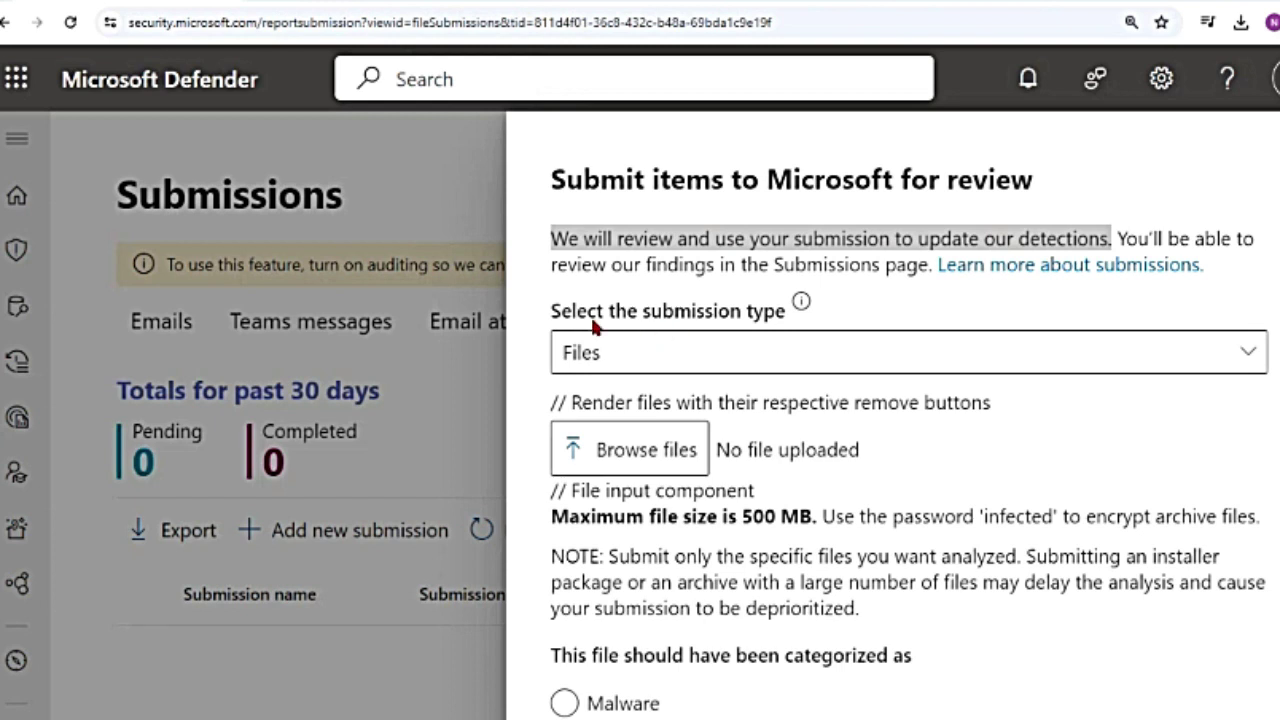
pyautogui.click(1247, 356)
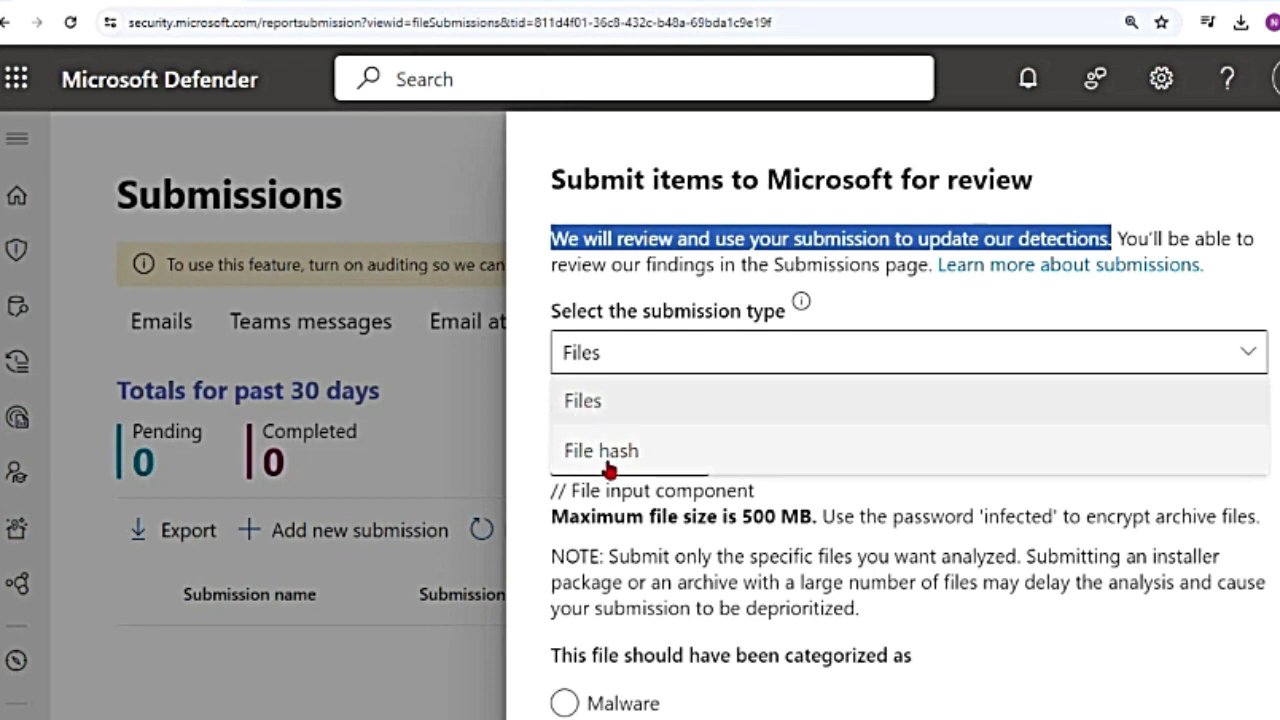
pyautogui.click(597, 455)
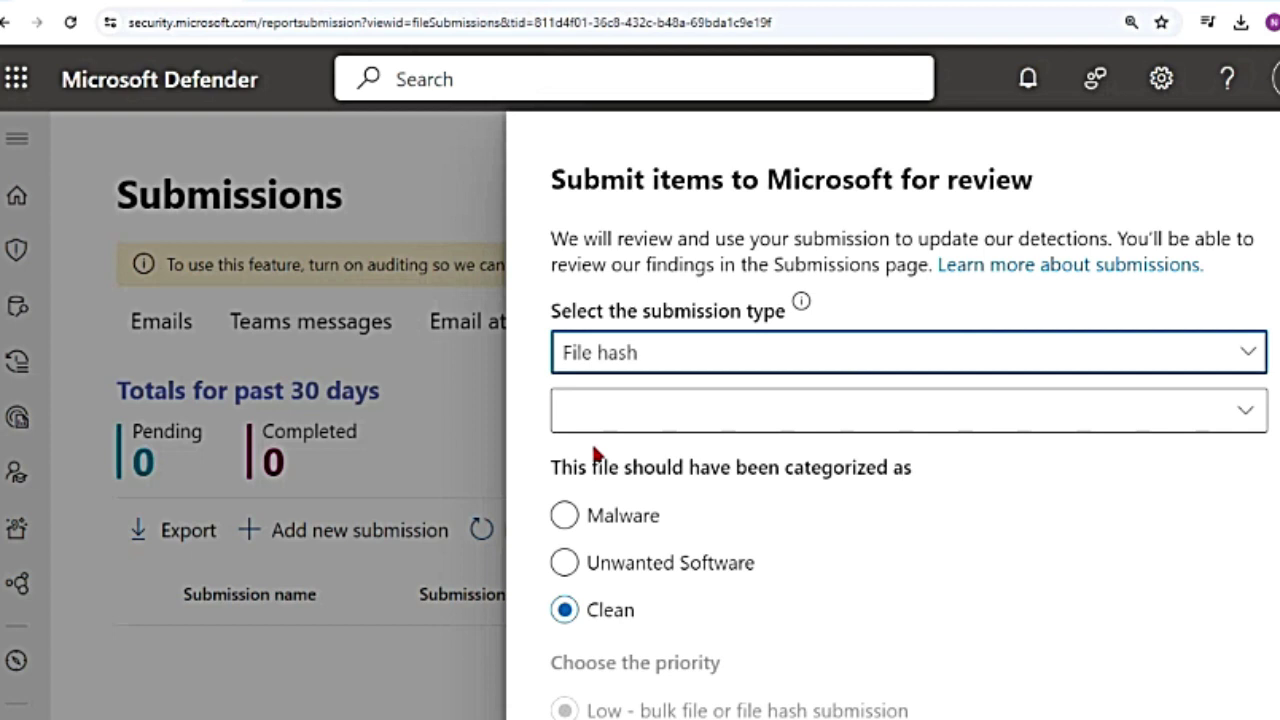
pyautogui.click(1245, 410)
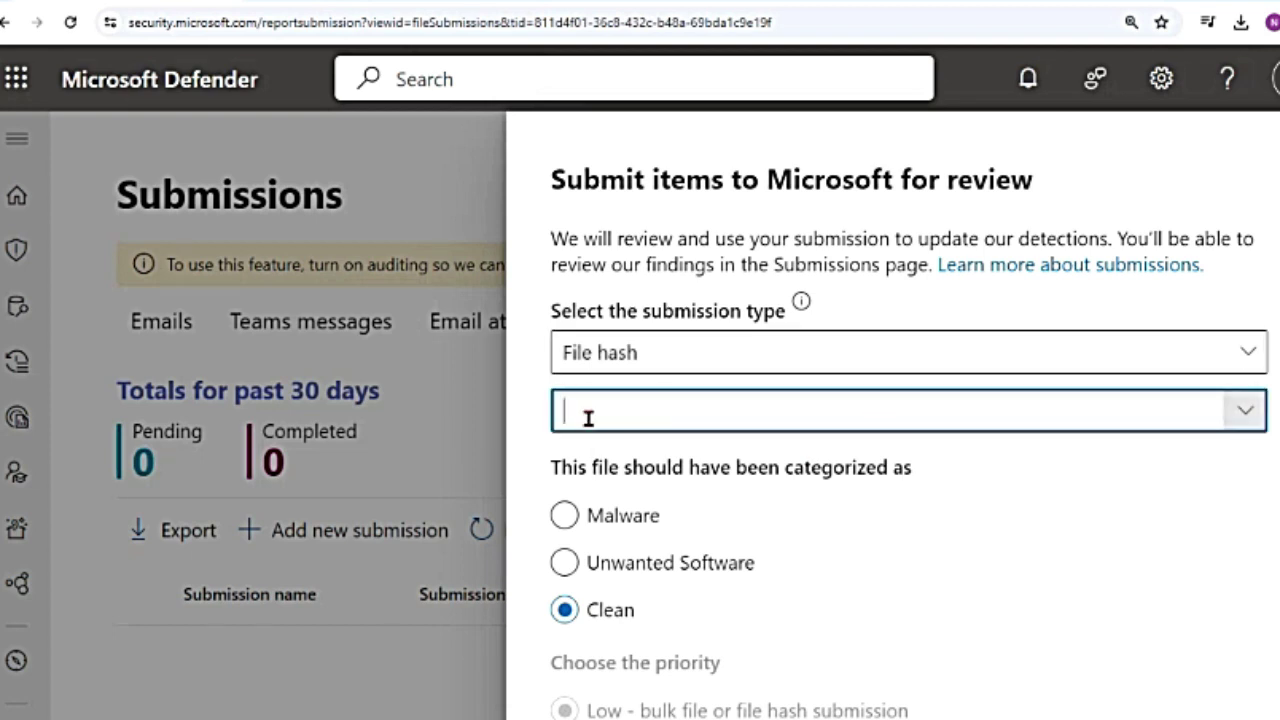
pyautogui.click(1248, 355)
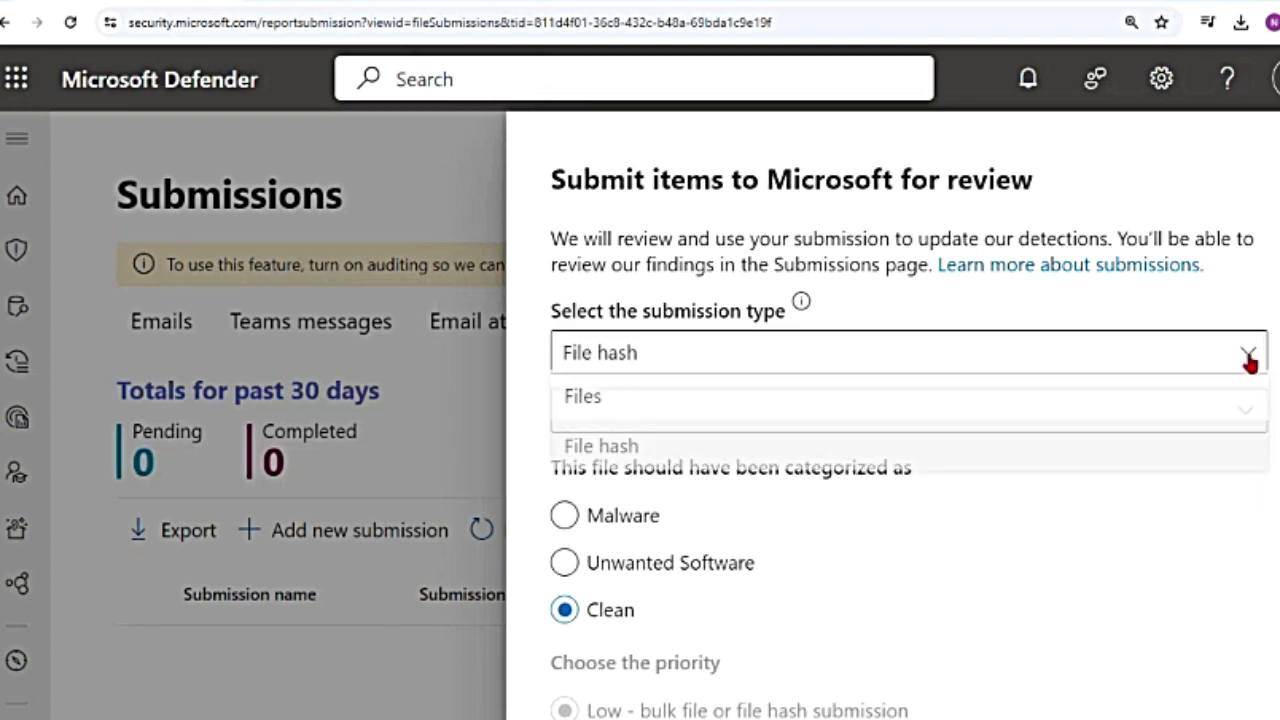
pyautogui.click(590, 405)
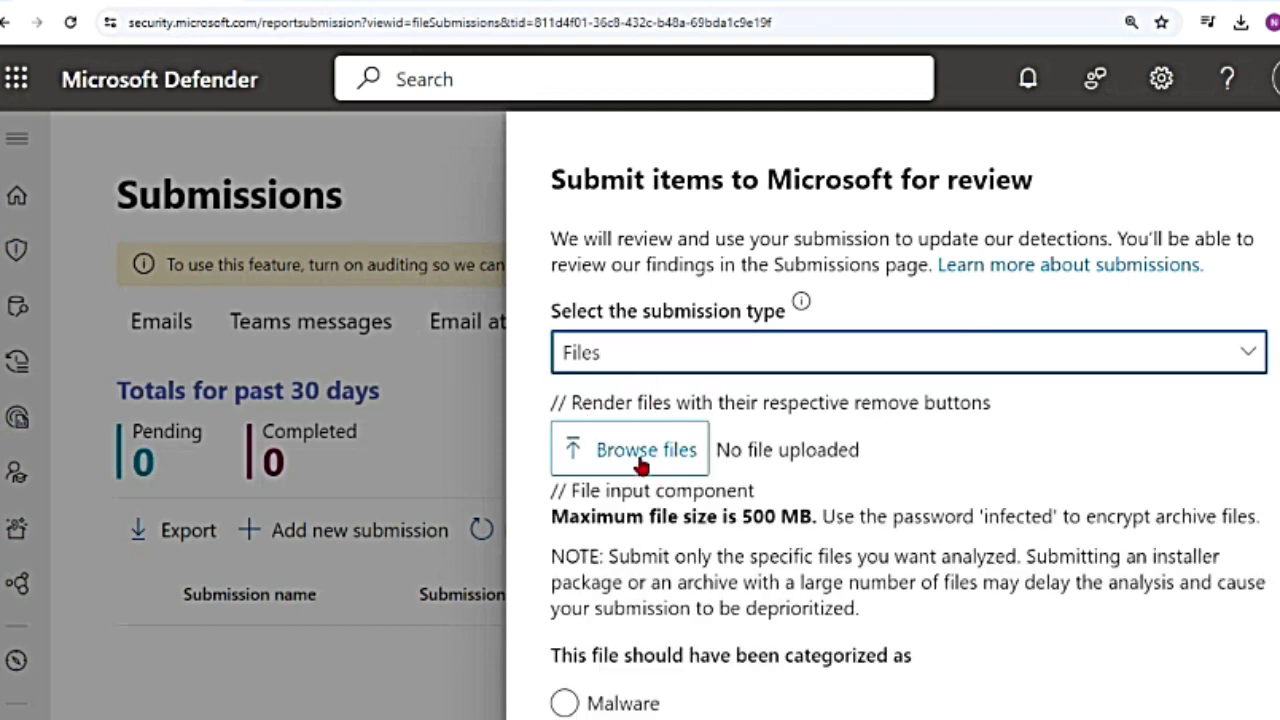
pyautogui.moveTo(551, 518); pyautogui.dragTo(812, 516)
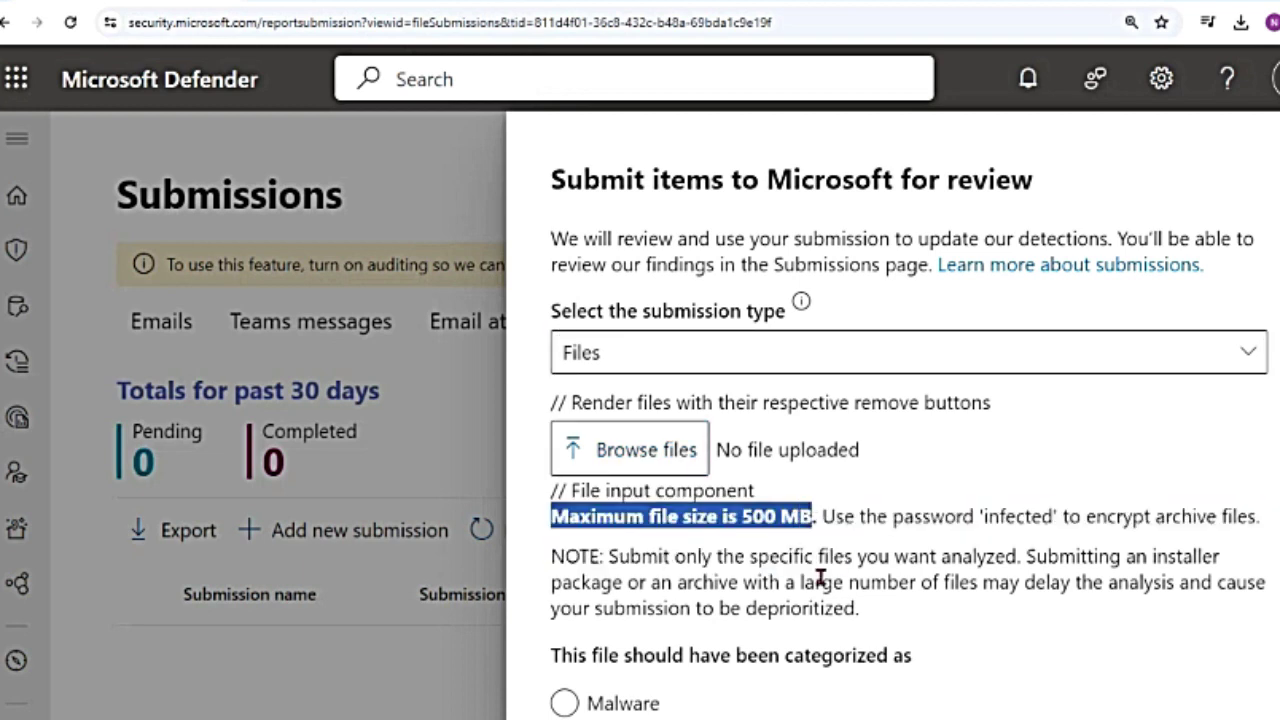
# Attach the Test file from New folder to the file submission.
pyautogui.click(646, 452)
pyautogui.doubleClick(182, 113)
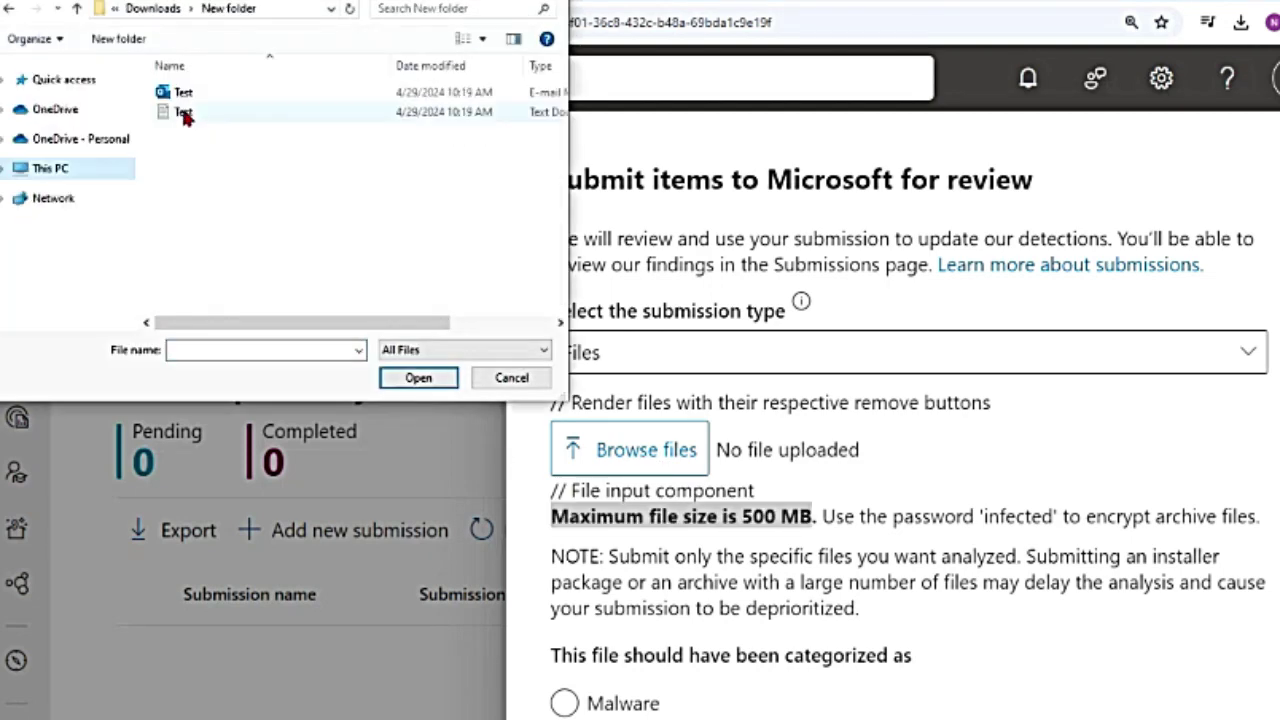
pyautogui.click(185, 113)
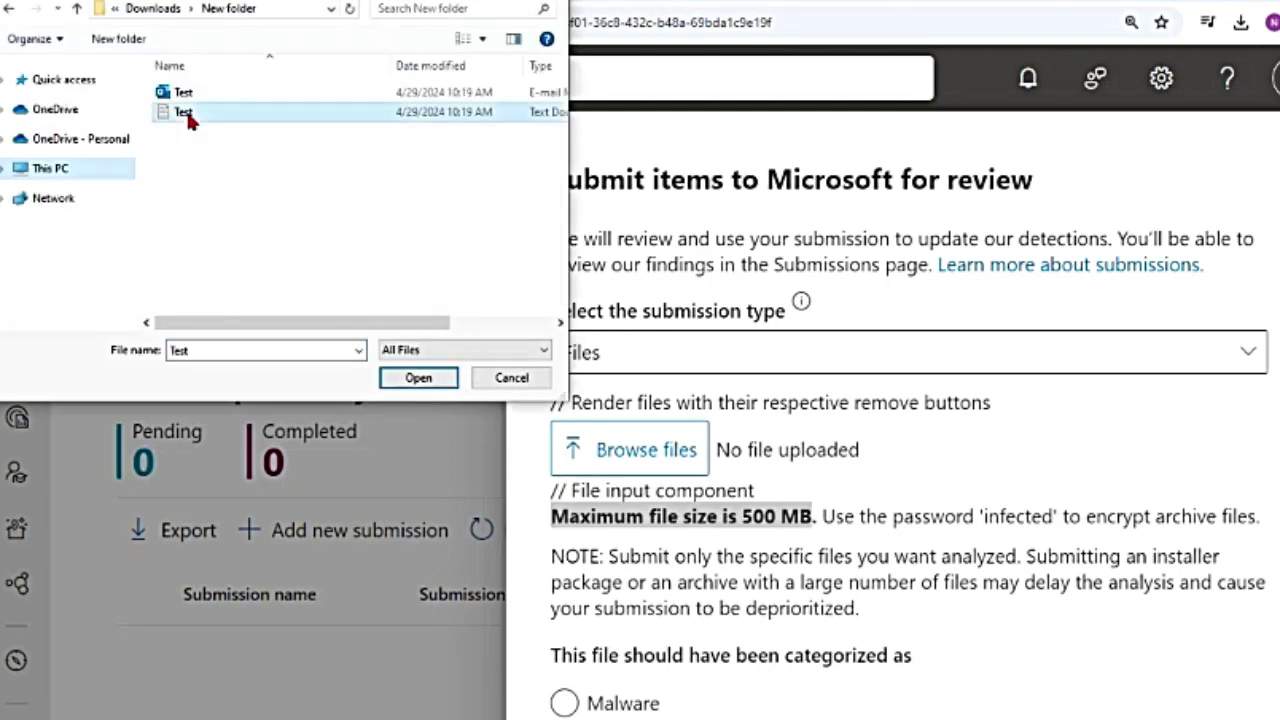
pyautogui.click(418, 377)
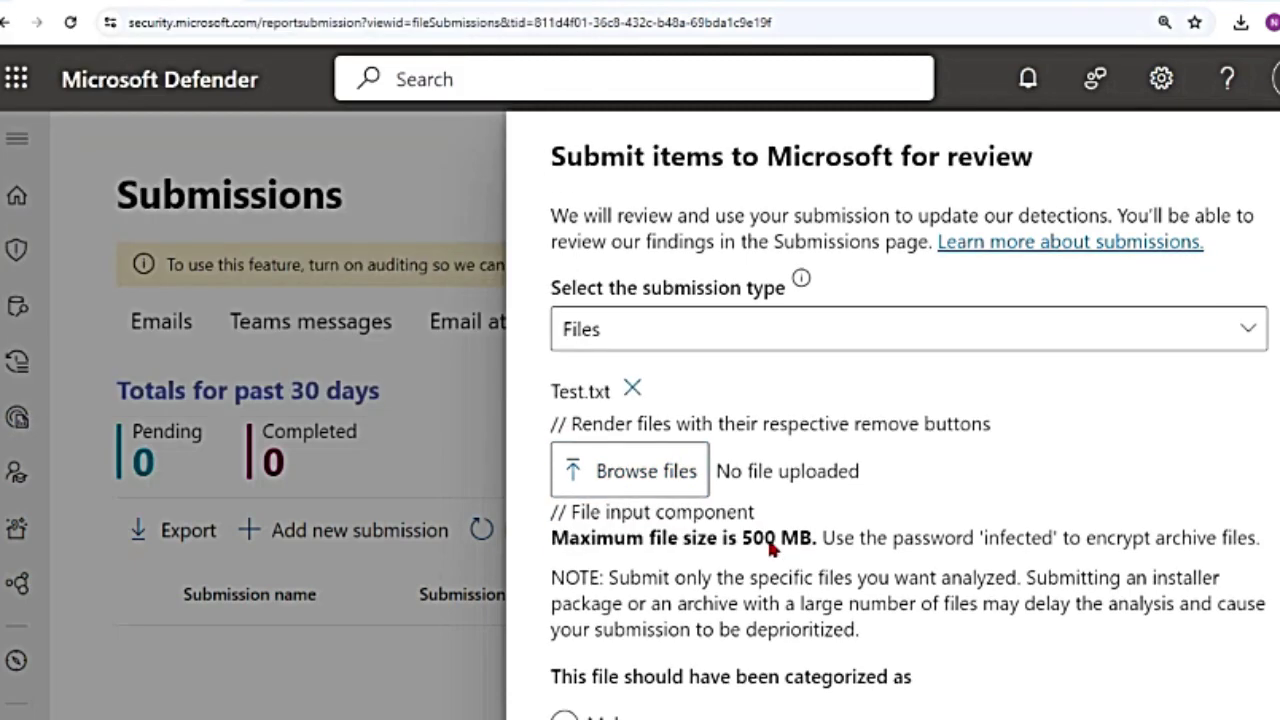
# Try the Malware and Unwanted Software categories, leaving the file categorized as Clean.
pyautogui.scroll(-4, 722, 436)
pyautogui.click(645, 298)
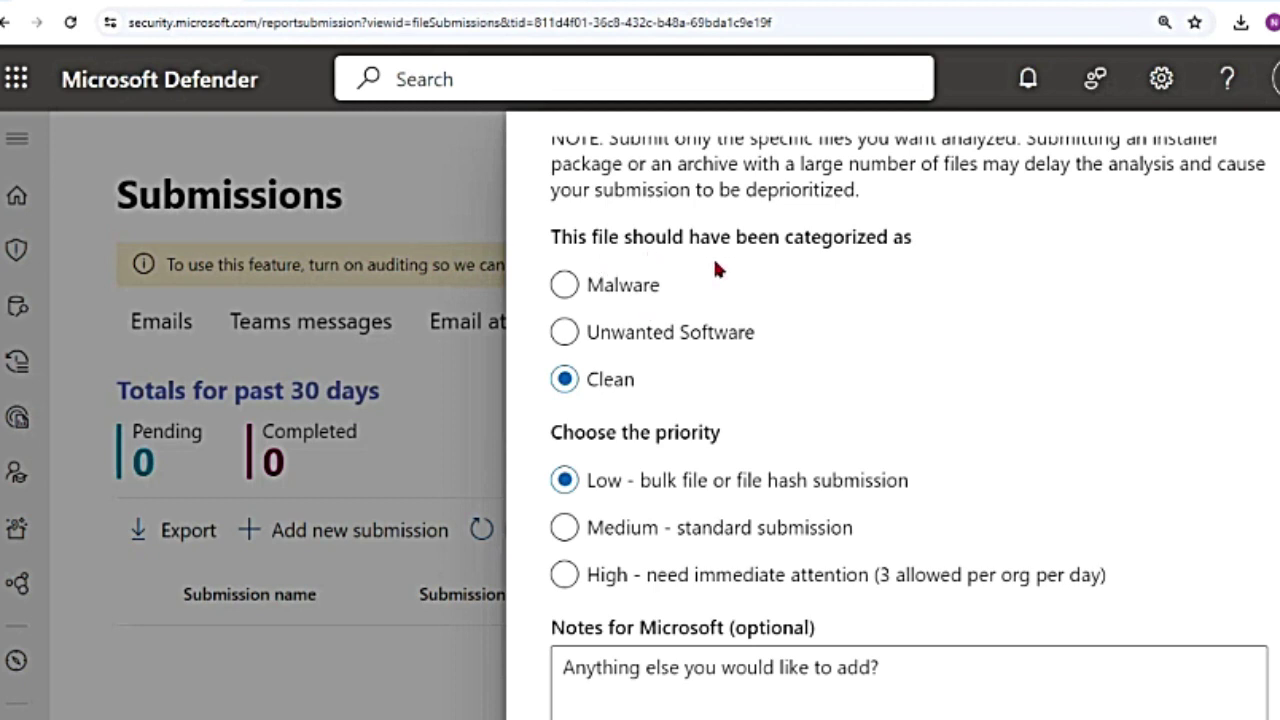
pyautogui.click(620, 288)
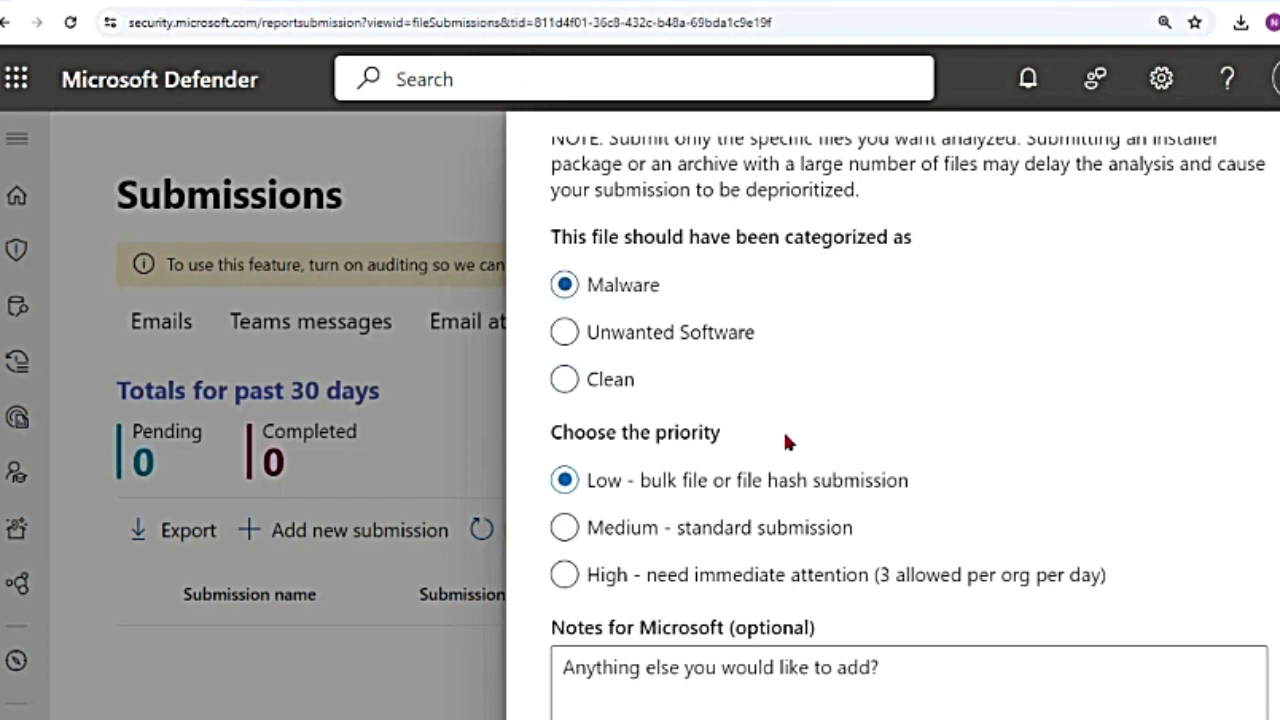
pyautogui.click(576, 392)
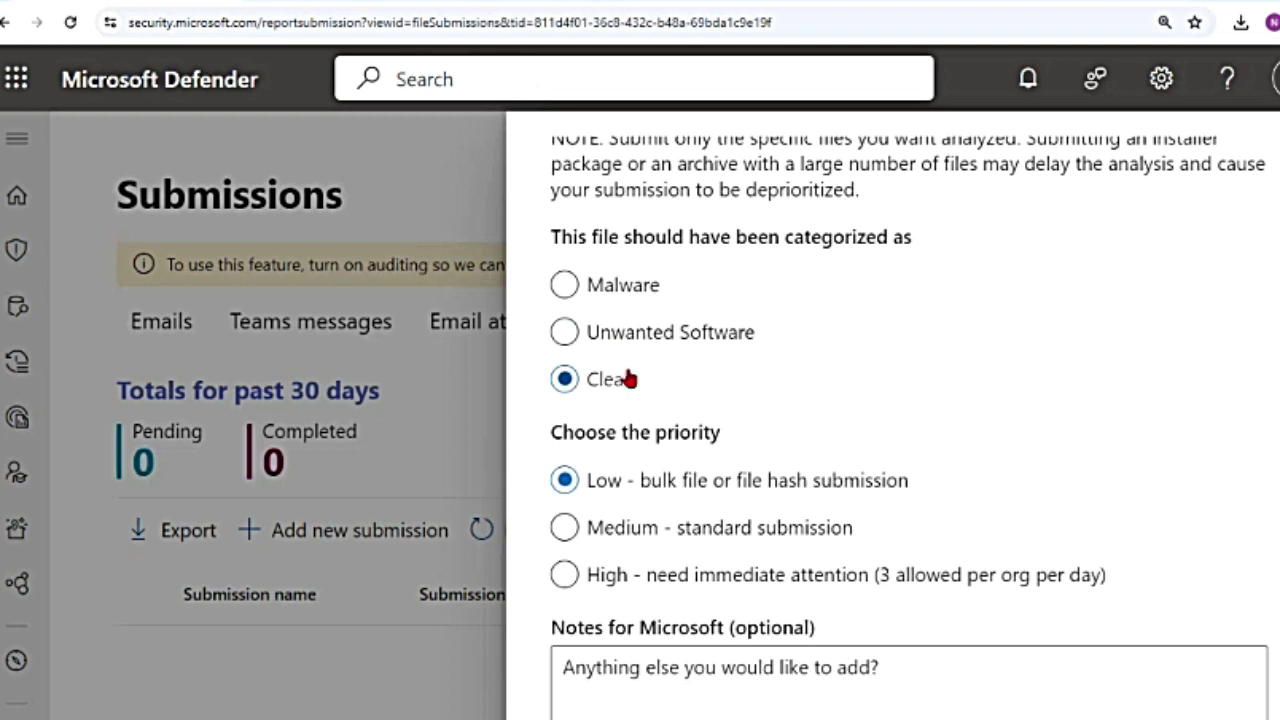
pyautogui.click(618, 340)
pyautogui.click(622, 381)
# Set Medium priority and add the note "Don't analyze. It is a test file.".
pyautogui.scroll(-1, 646, 483)
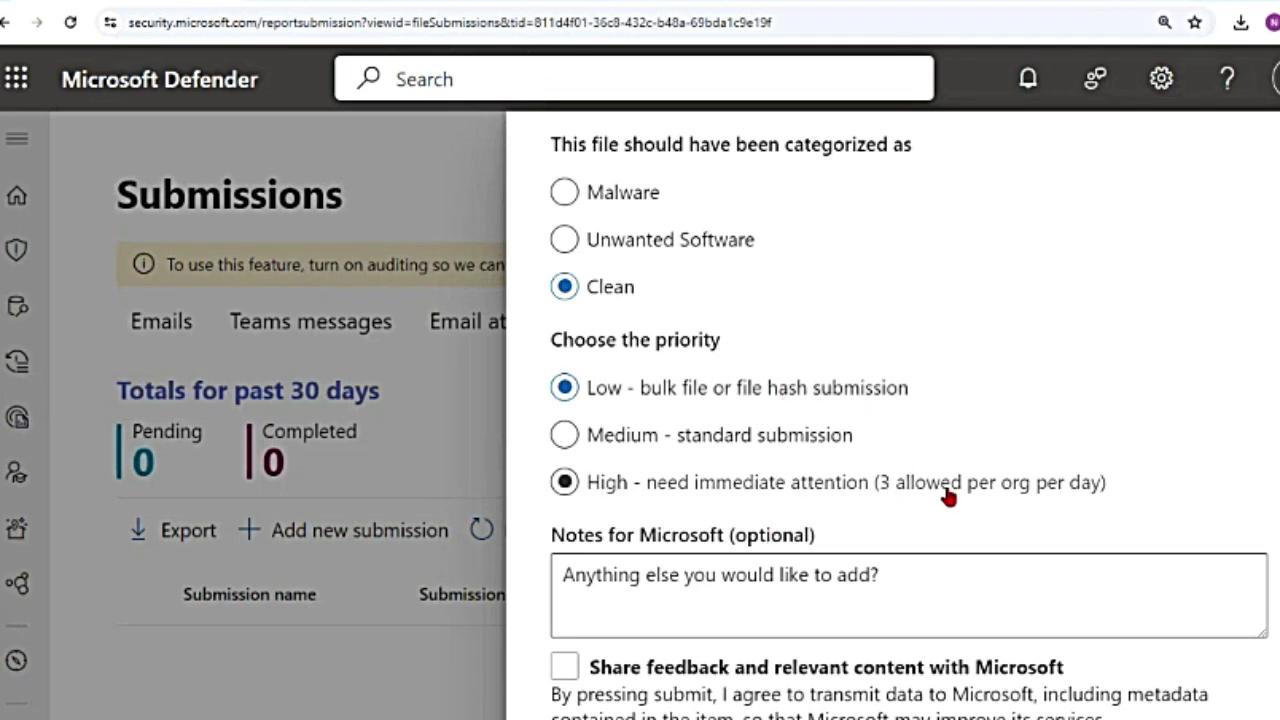
pyautogui.click(1000, 494)
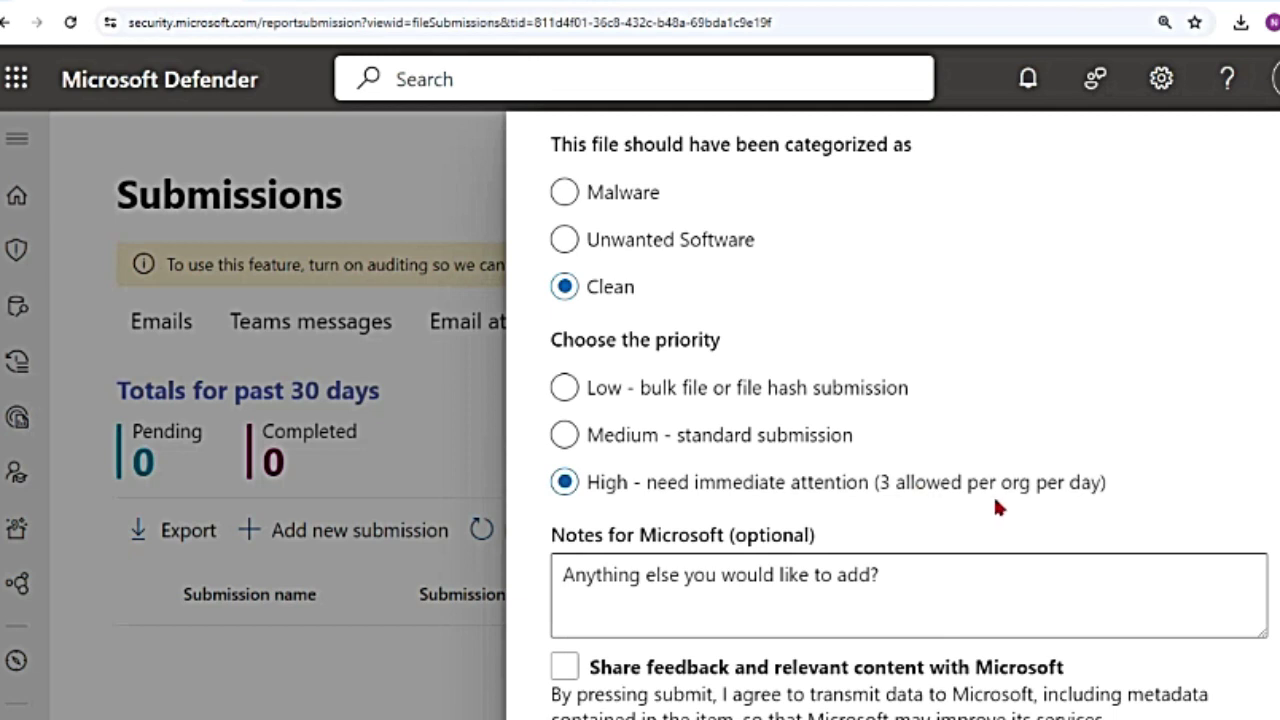
pyautogui.click(565, 436)
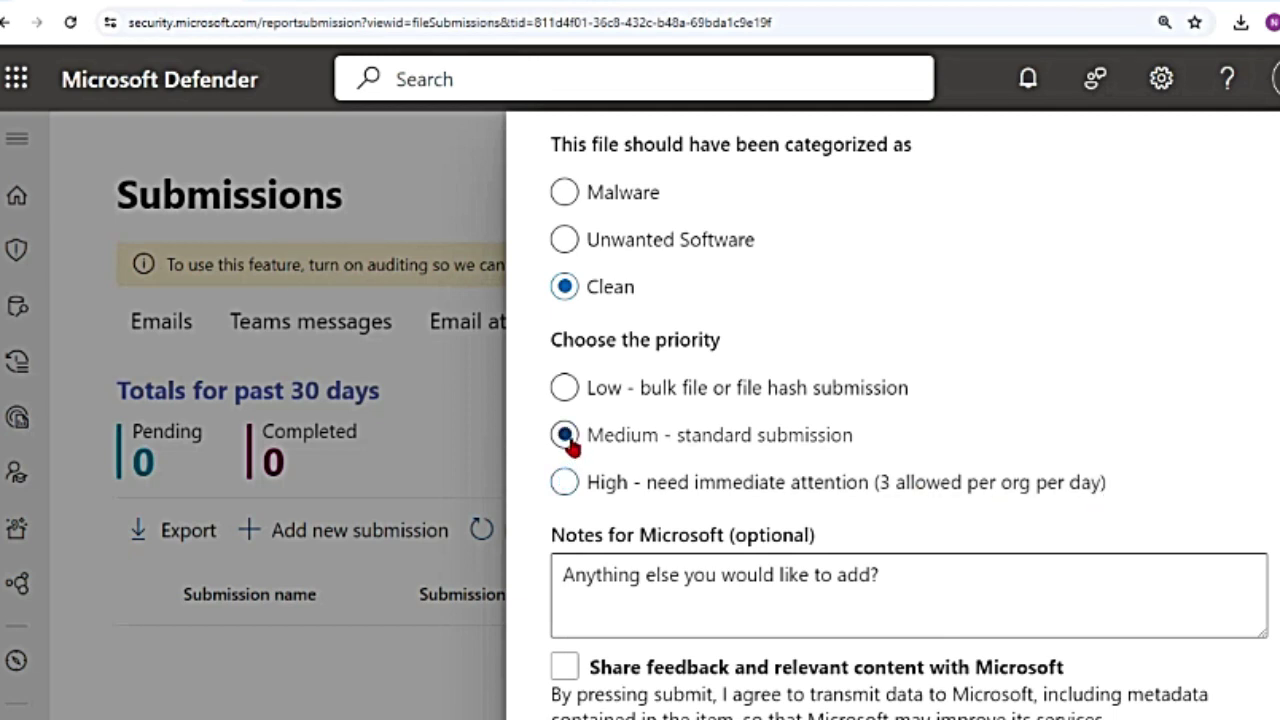
pyautogui.click(615, 572)
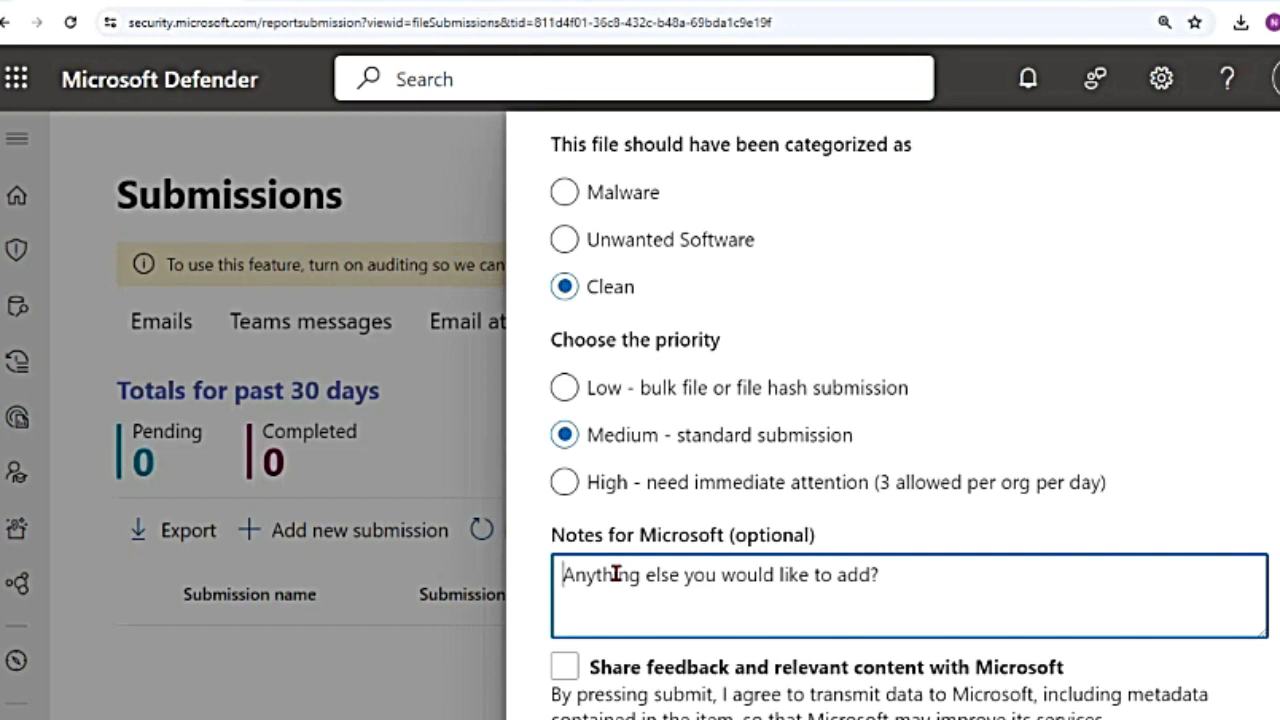
pyautogui.write("Don't analyze. ")
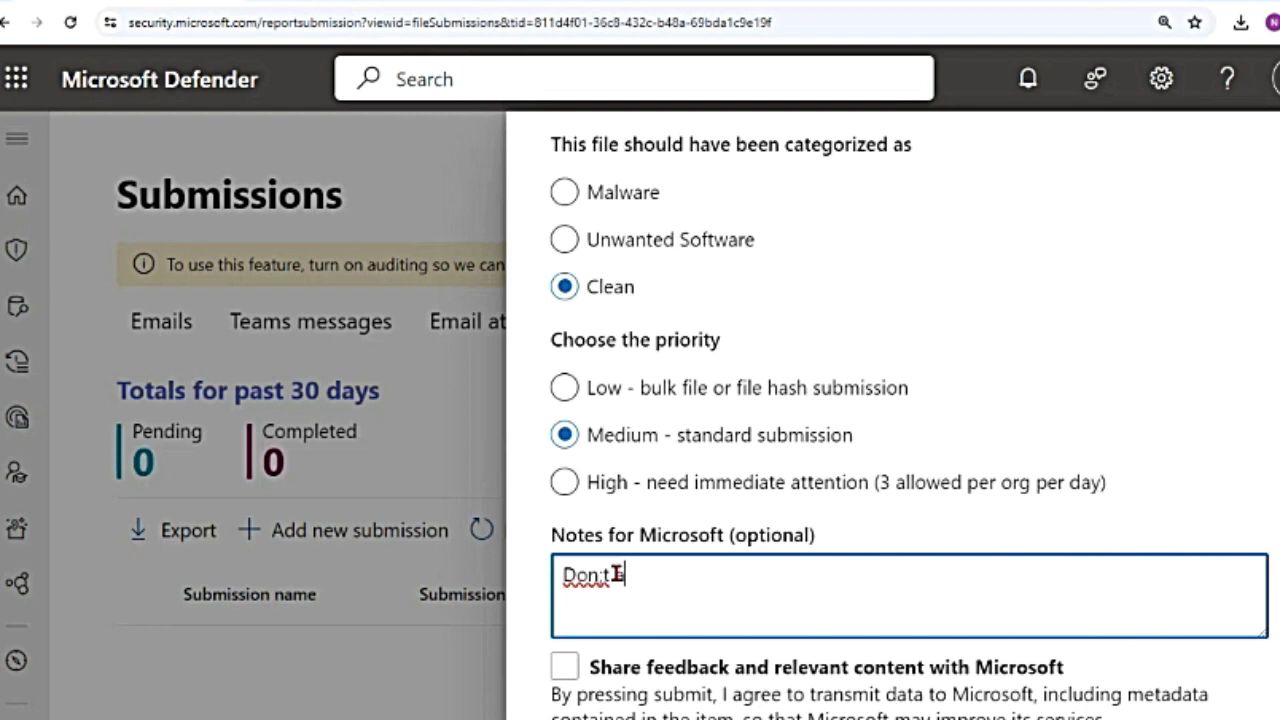
pyautogui.write('It is a test file.')
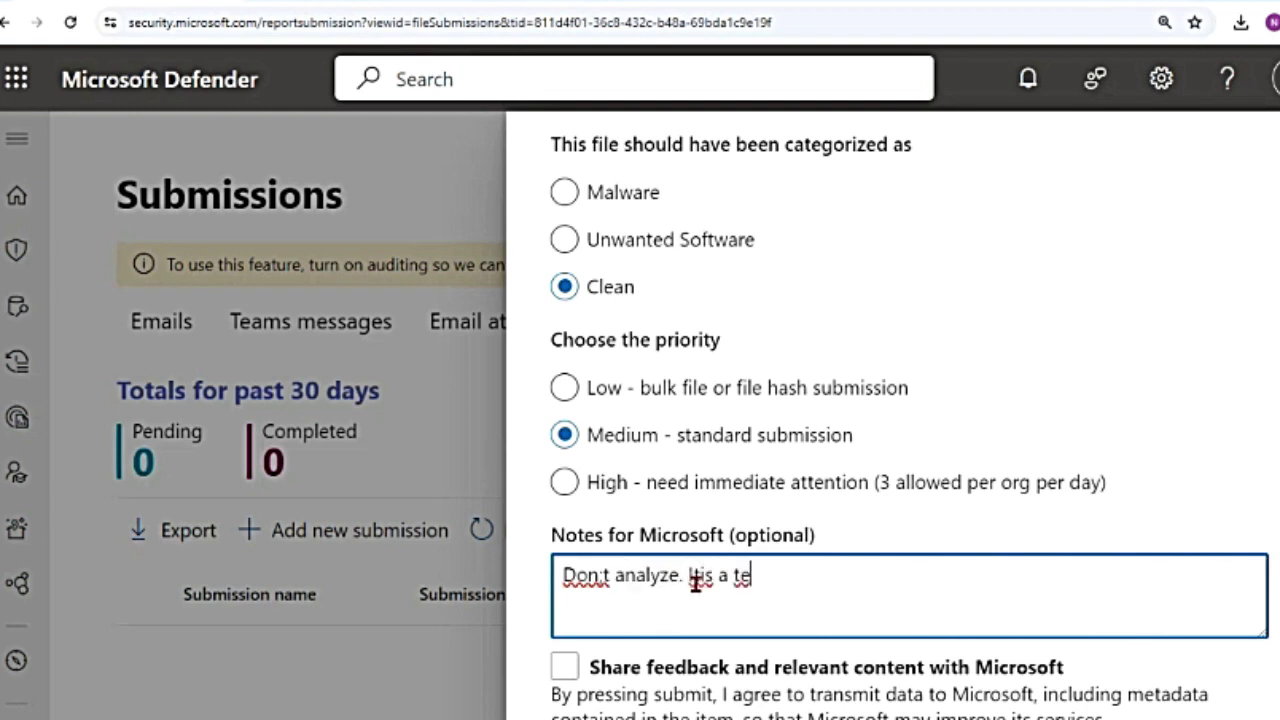
# Turn on sharing feedback and relevant content with Microsoft.
pyautogui.scroll(-1, 857, 601)
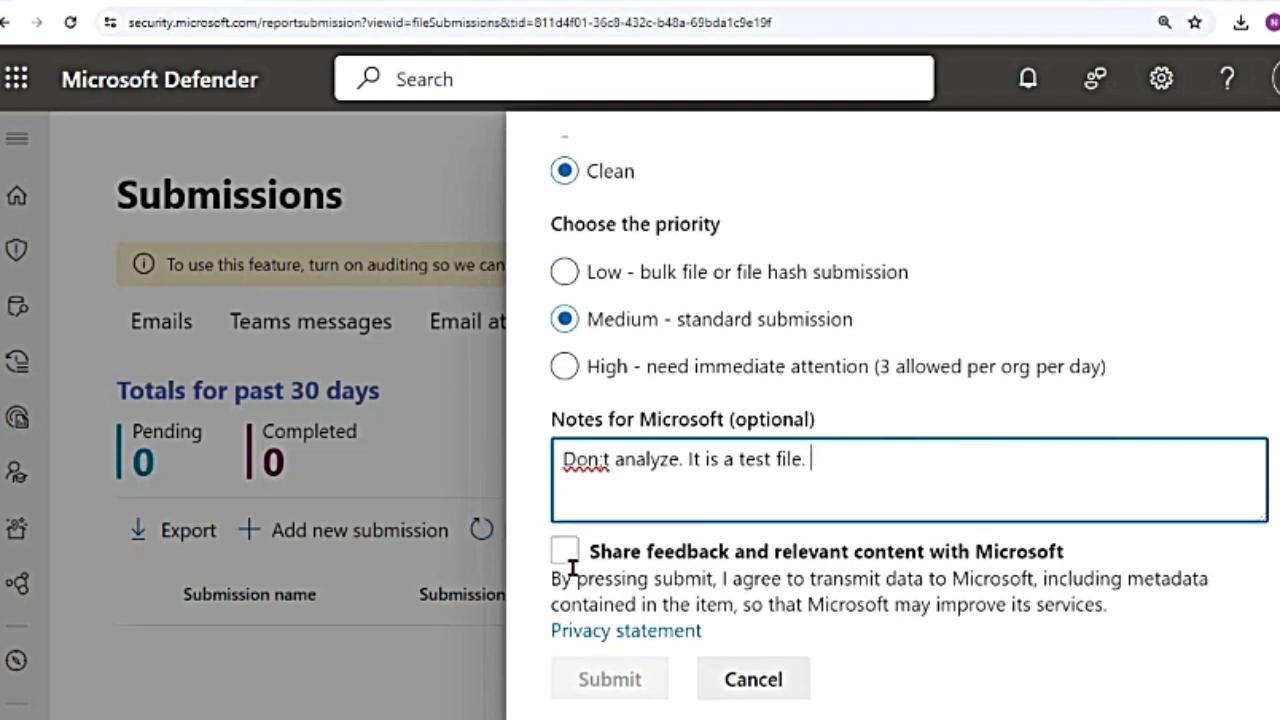
pyautogui.click(566, 554)
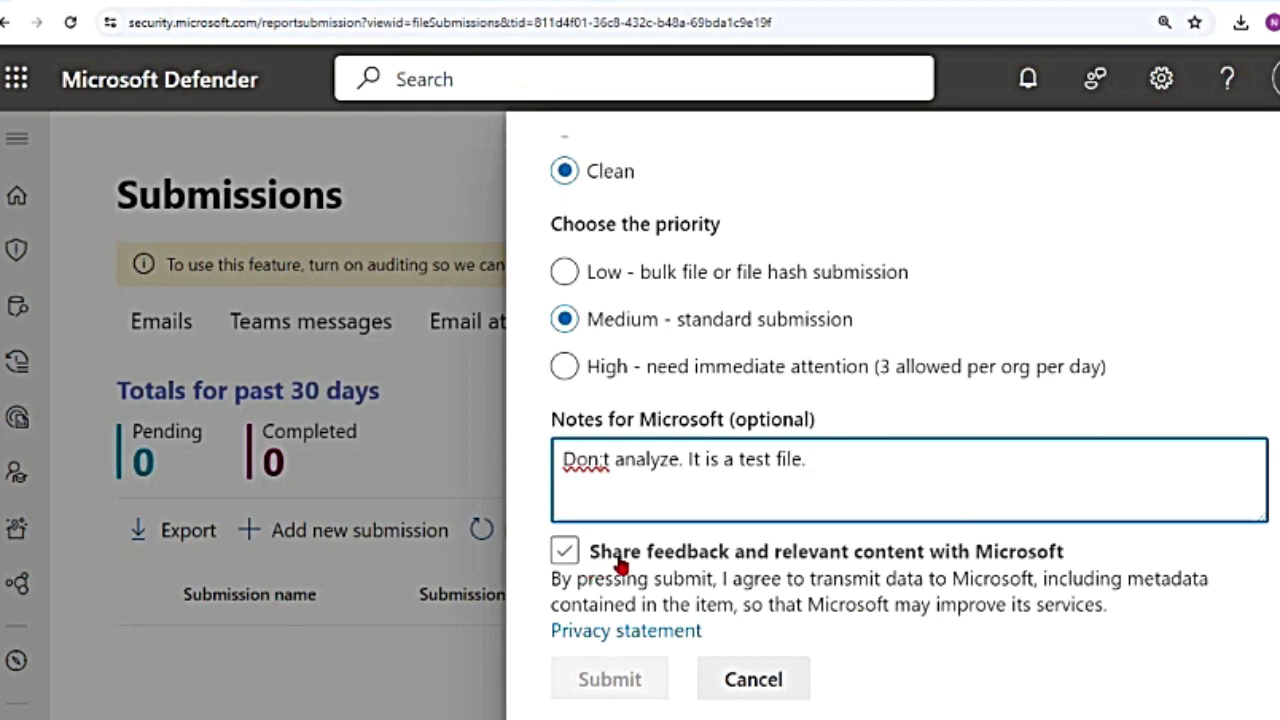
pyautogui.click(615, 560)
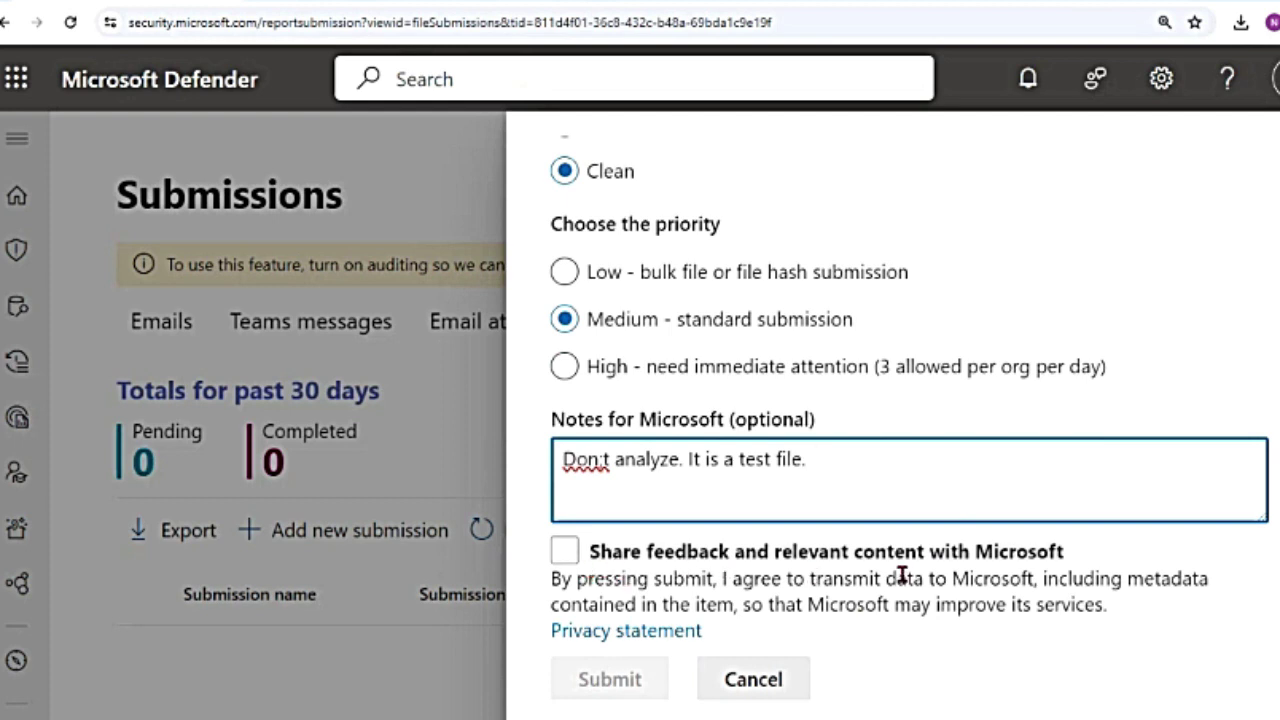
pyautogui.click(985, 563)
pyautogui.click(1057, 566)
pyautogui.click(568, 554)
pyautogui.click(566, 553)
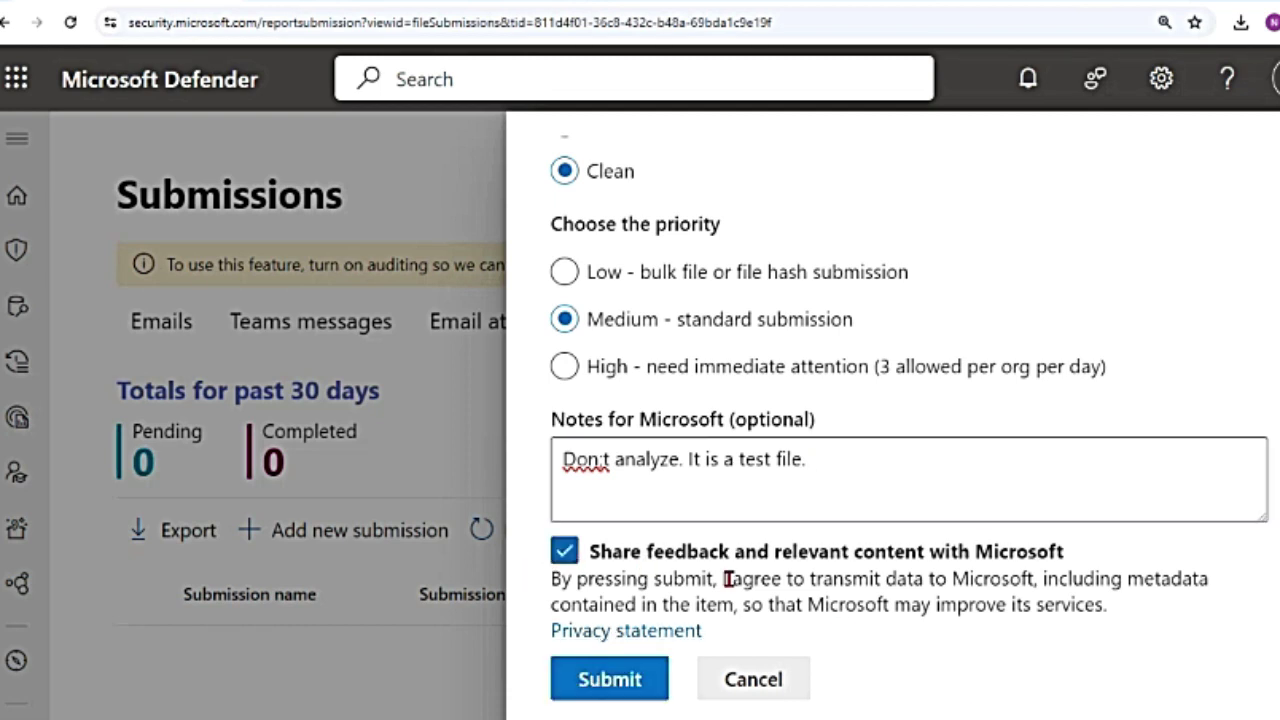
# Submit the file to Microsoft, confirm the prompt, and dismiss the Items submitted confirmation.
pyautogui.click(609, 682)
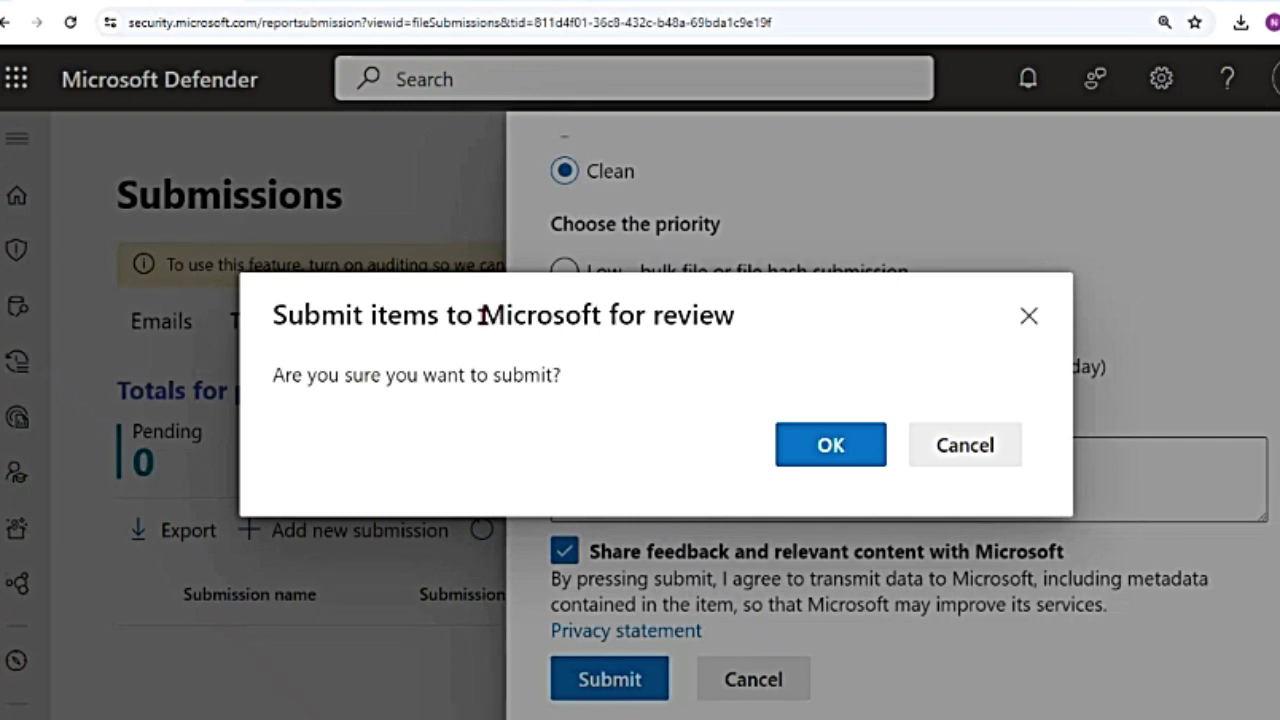
pyautogui.moveTo(484, 314); pyautogui.dragTo(745, 322)
pyautogui.click(829, 445)
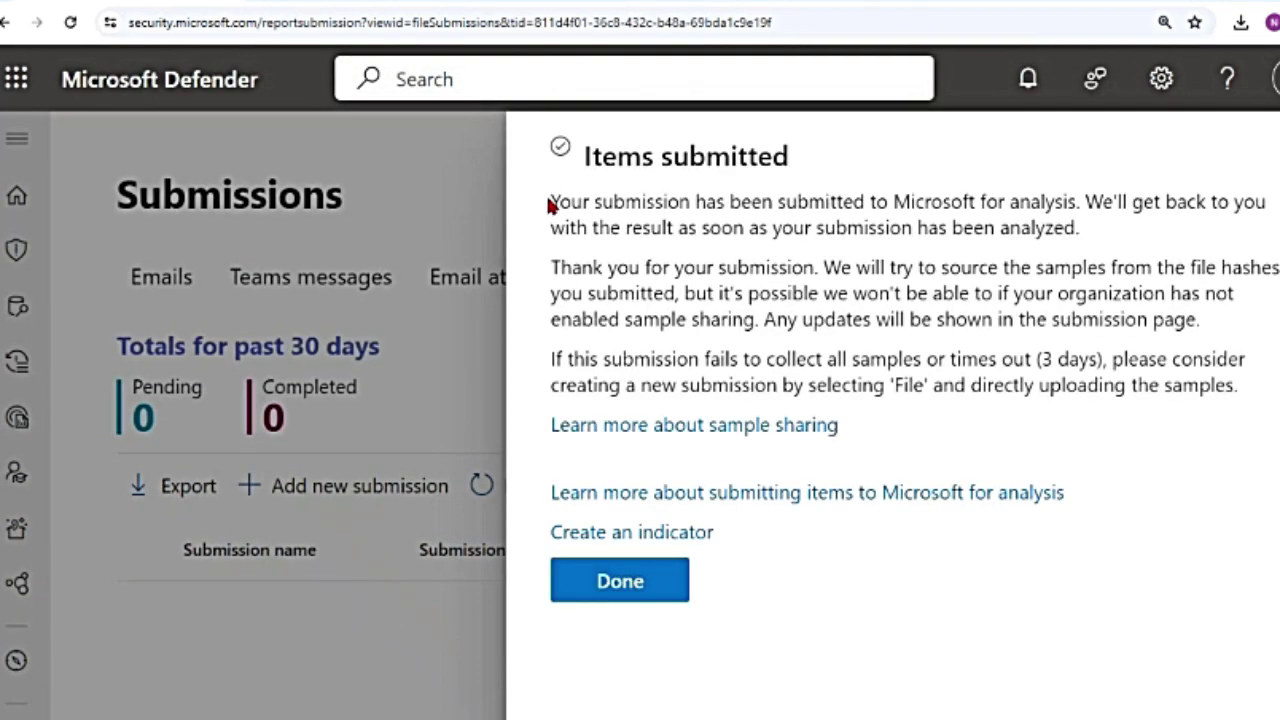
pyautogui.moveTo(549, 203); pyautogui.dragTo(1085, 207)
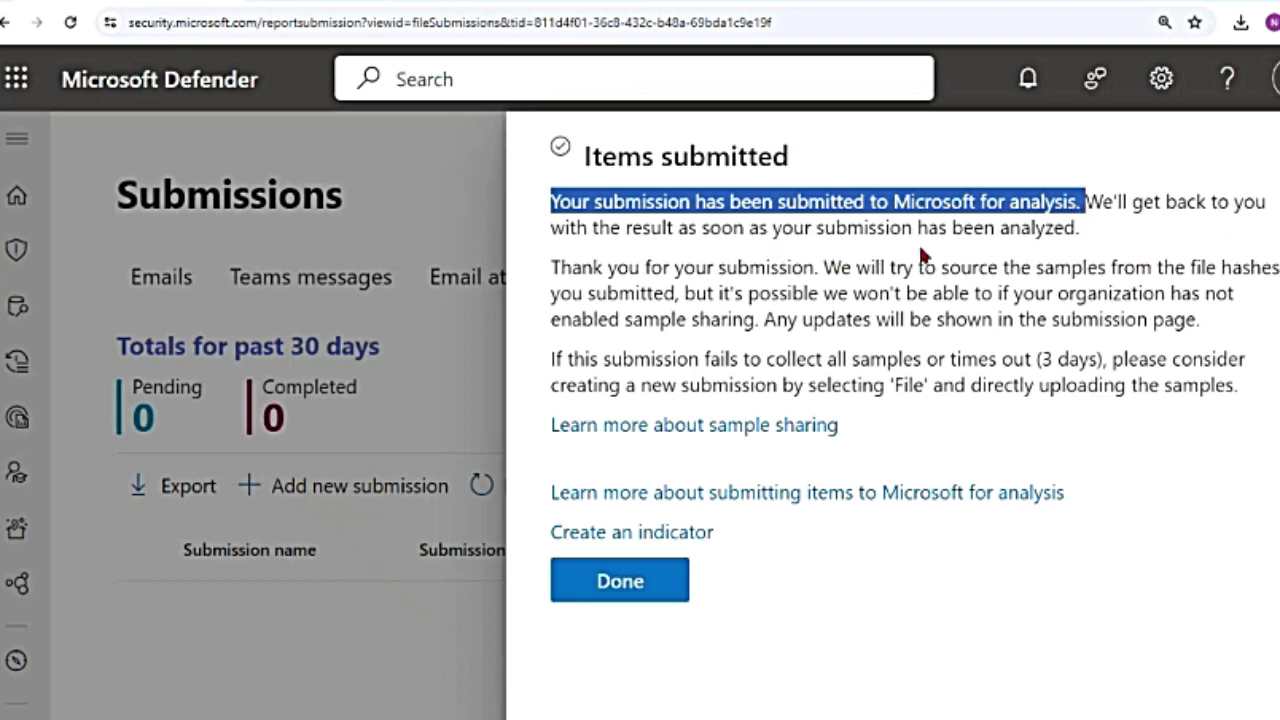
pyautogui.click(623, 591)
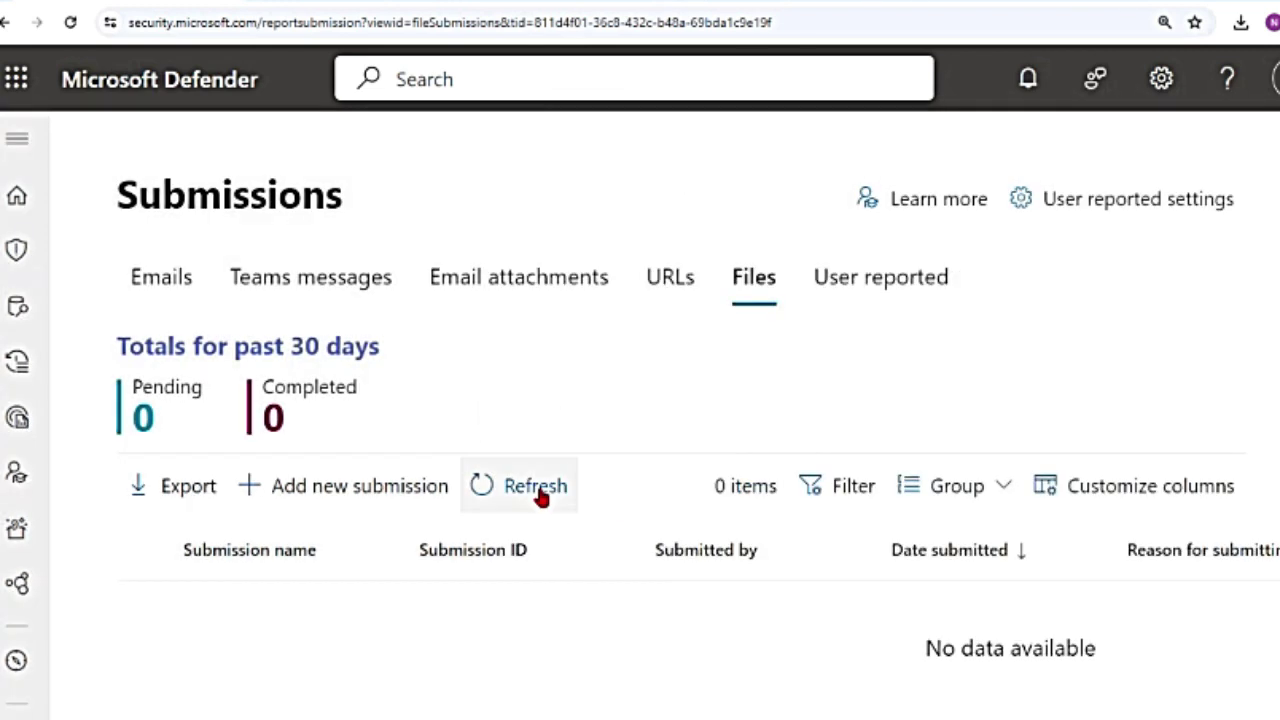
# Refresh the Files list and open the new Clean submission's details.
pyautogui.click(541, 490)
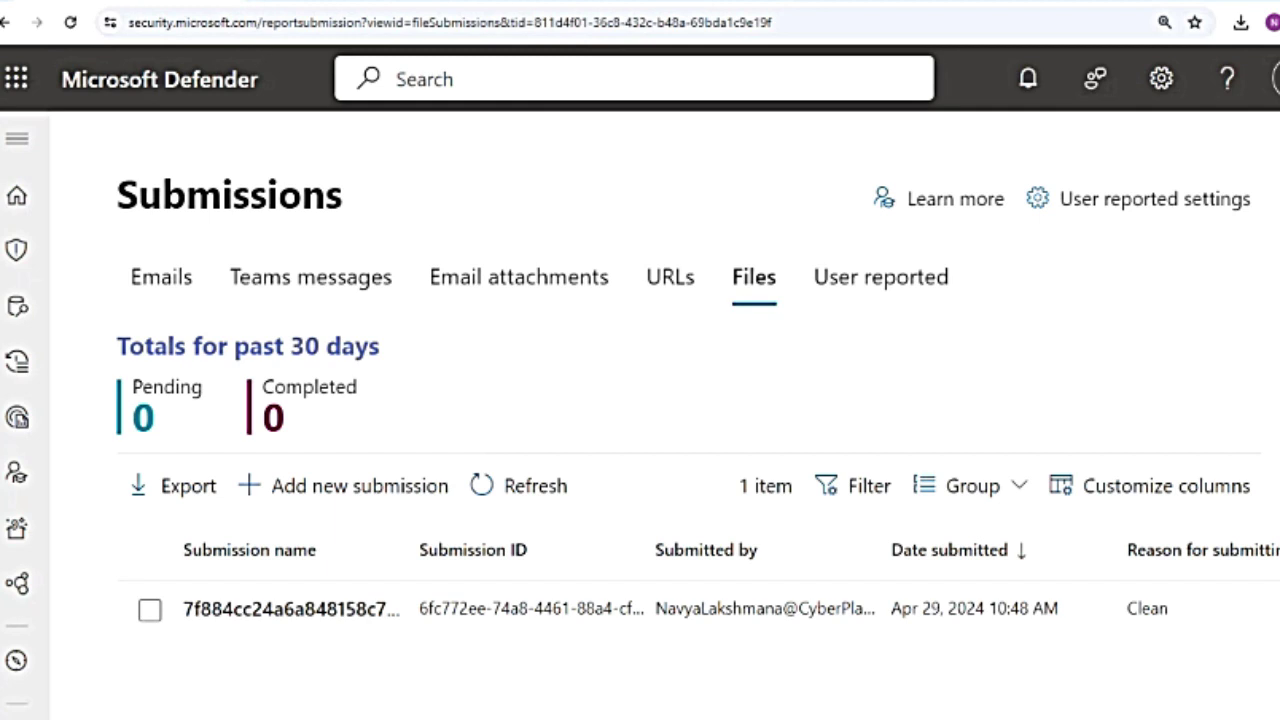
pyautogui.hscroll(5, 362, 612)
pyautogui.hscroll(-5, 362, 612)
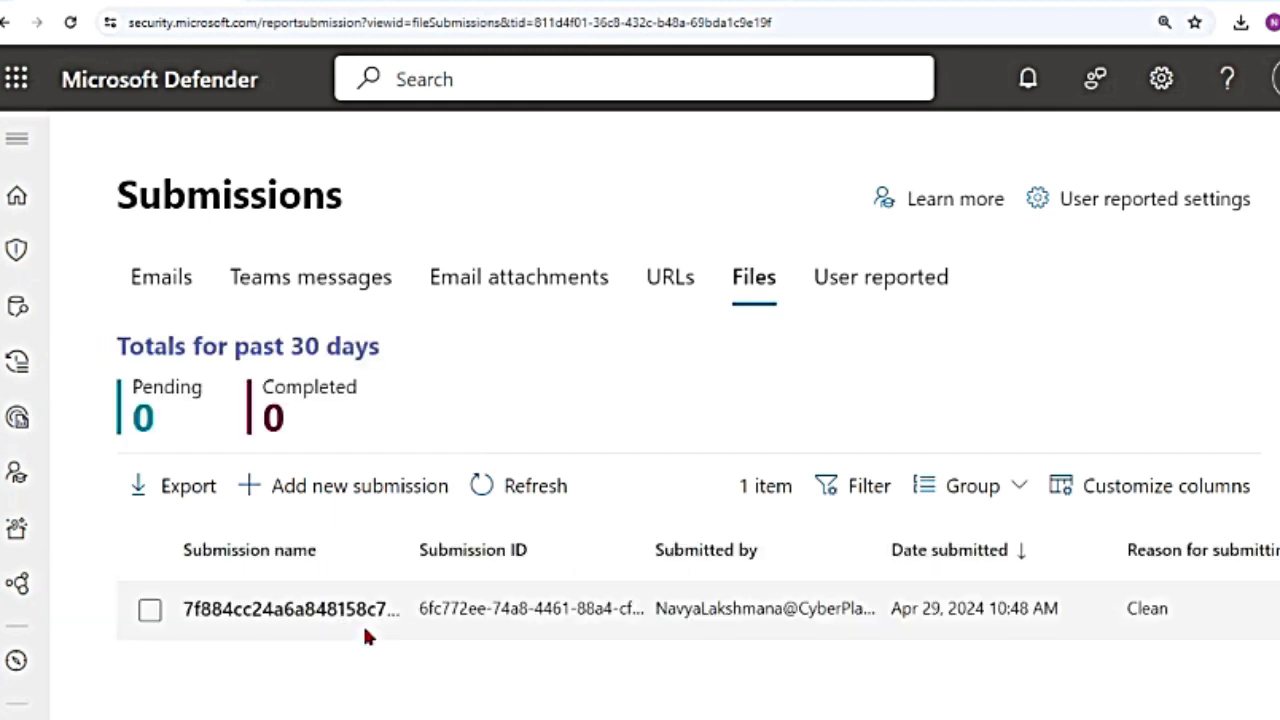
pyautogui.click(309, 610)
# Review the submitted file's hash and pending-review explanation, then close the details.
pyautogui.moveTo(678, 284); pyautogui.dragTo(1185, 306)
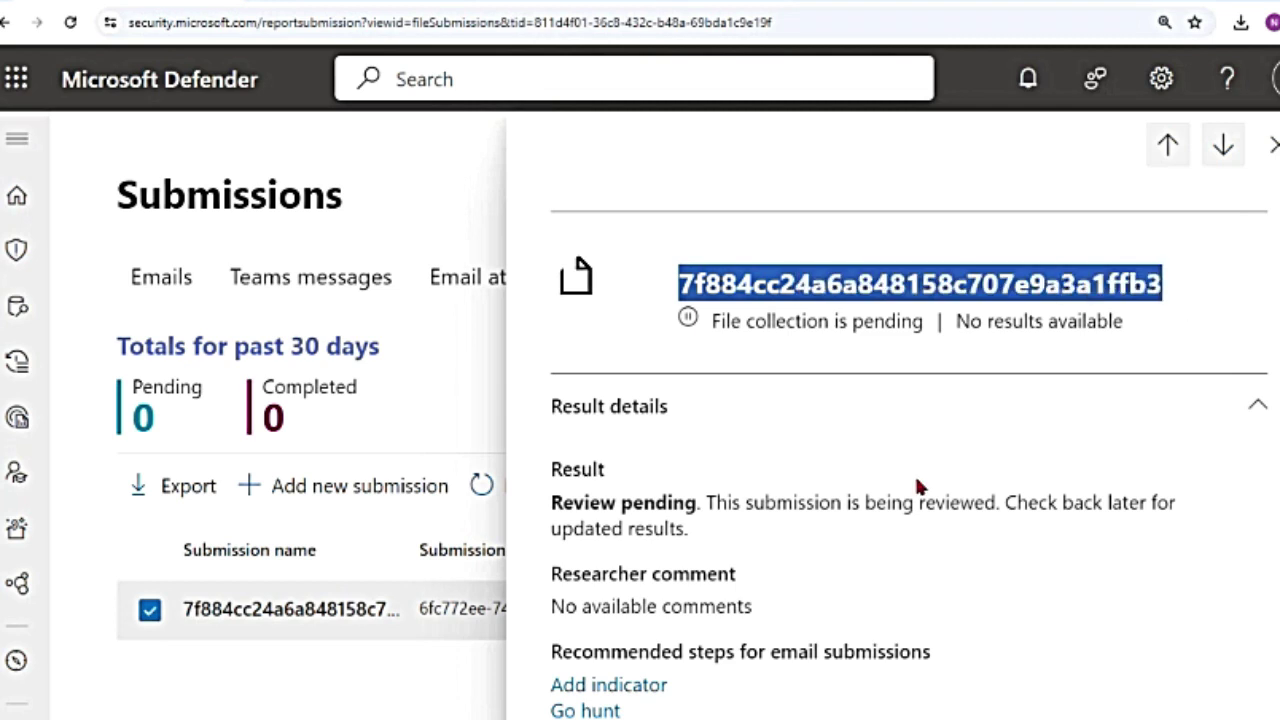
pyautogui.scroll(-1, 916, 484)
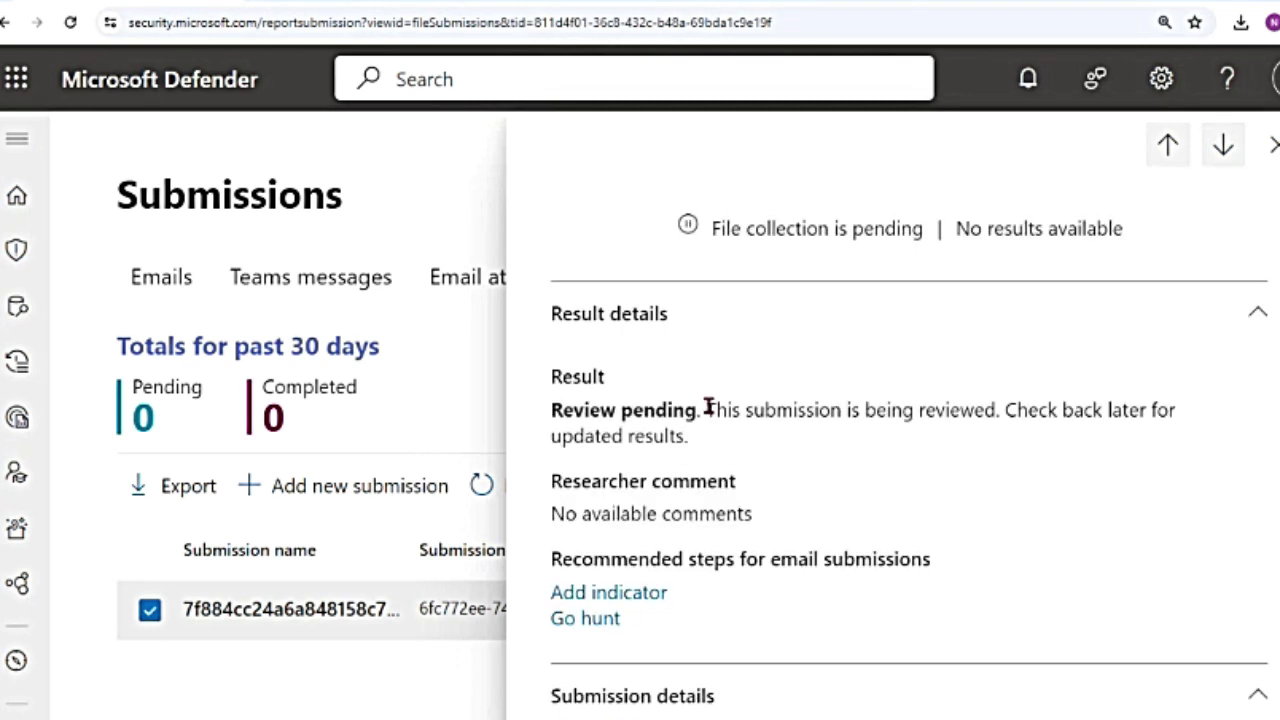
pyautogui.moveTo(707, 409); pyautogui.dragTo(1011, 417)
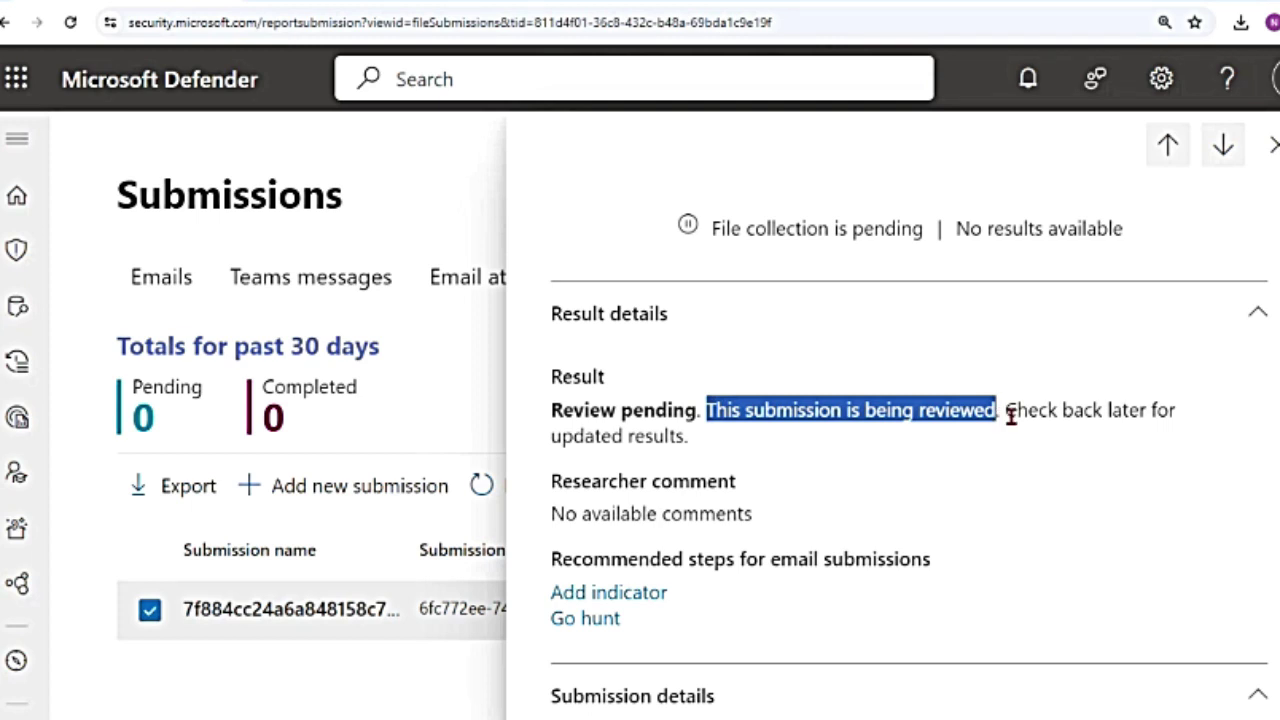
pyautogui.scroll(-2, 1011, 417)
pyautogui.moveTo(551, 373); pyautogui.dragTo(996, 373)
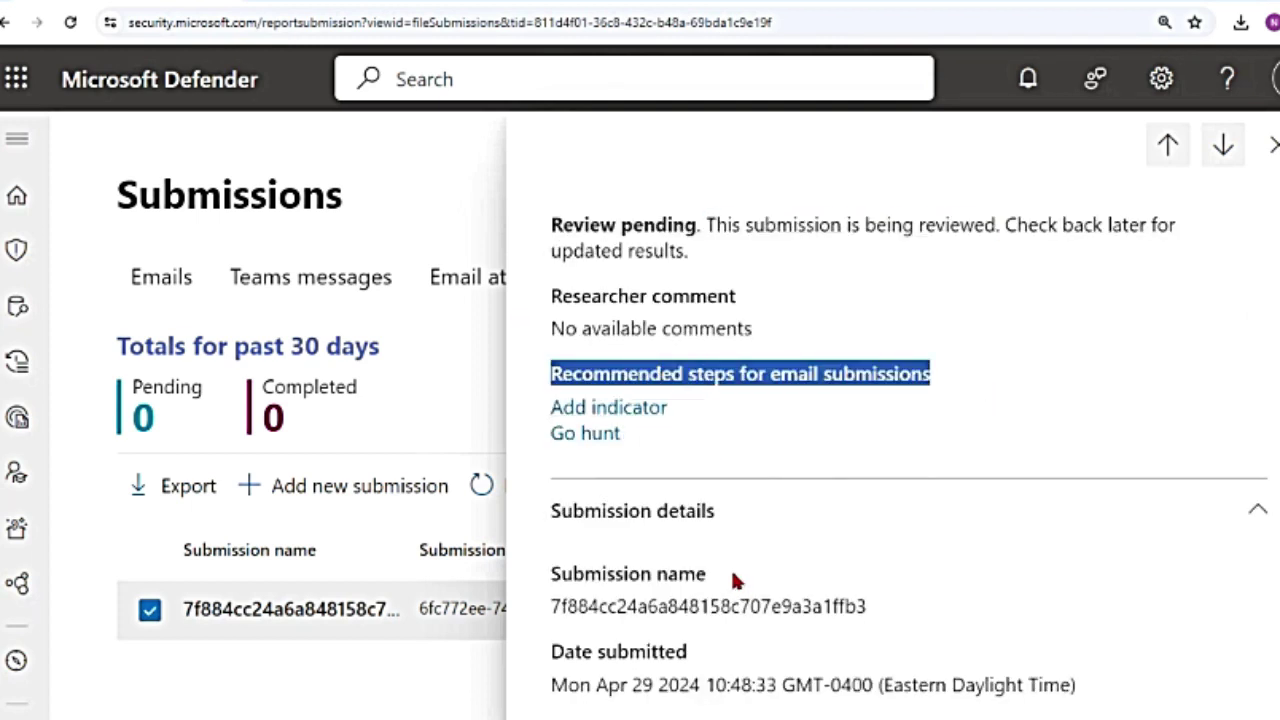
pyautogui.scroll(-4, 934, 677)
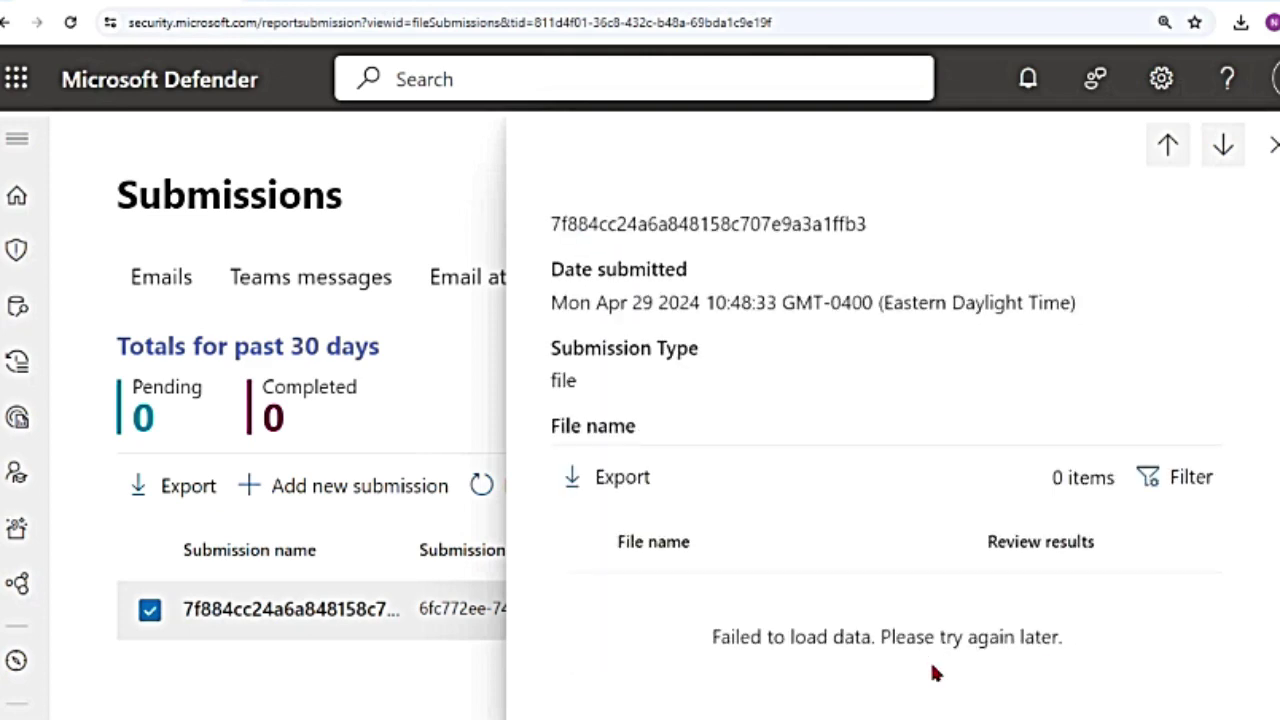
pyautogui.scroll(-1, 934, 674)
pyautogui.scroll(-2, 934, 673)
pyautogui.scroll(10, 931, 674)
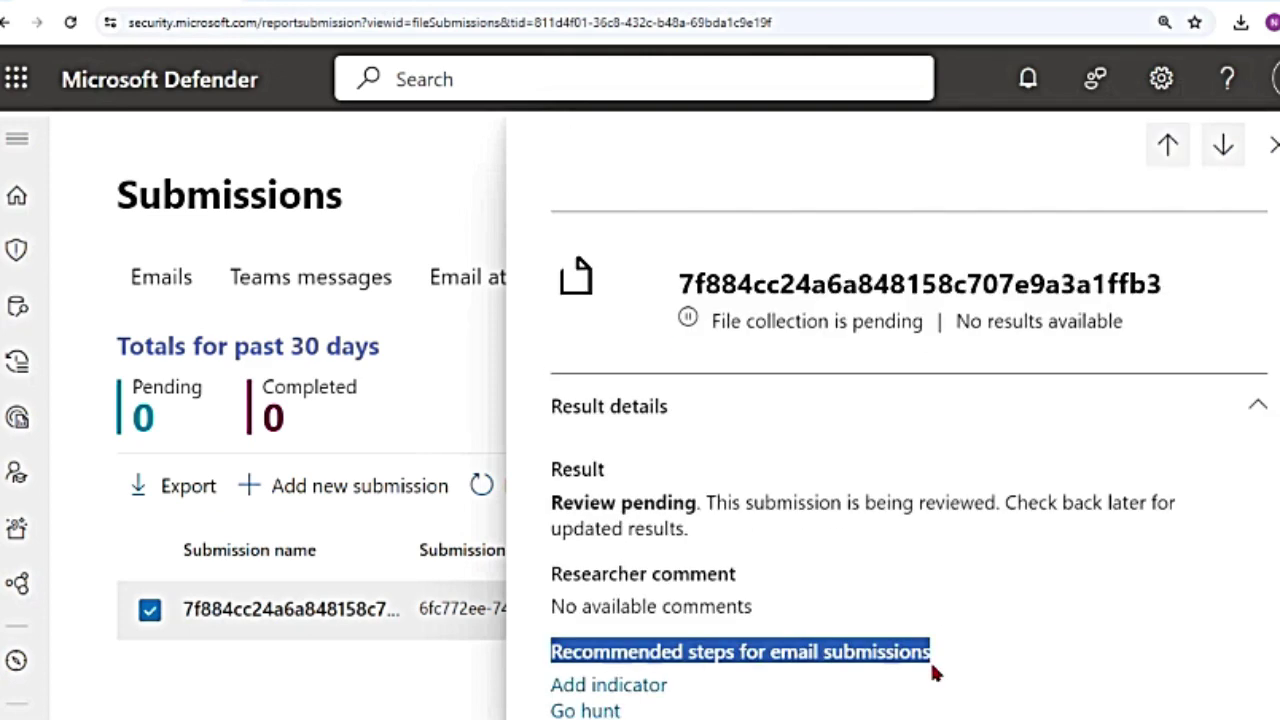
pyautogui.click(1273, 145)
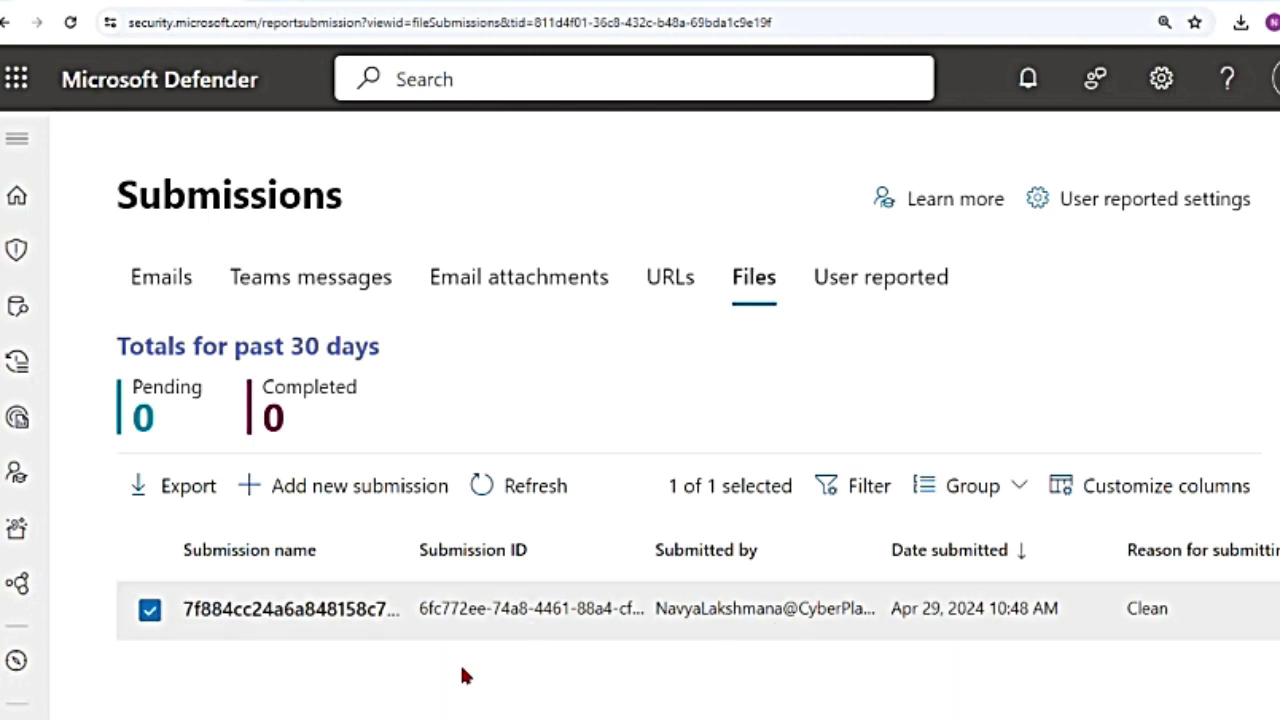
# Start a new Microsoft submission from the Emails tab with submission type Email.
pyautogui.click(163, 279)
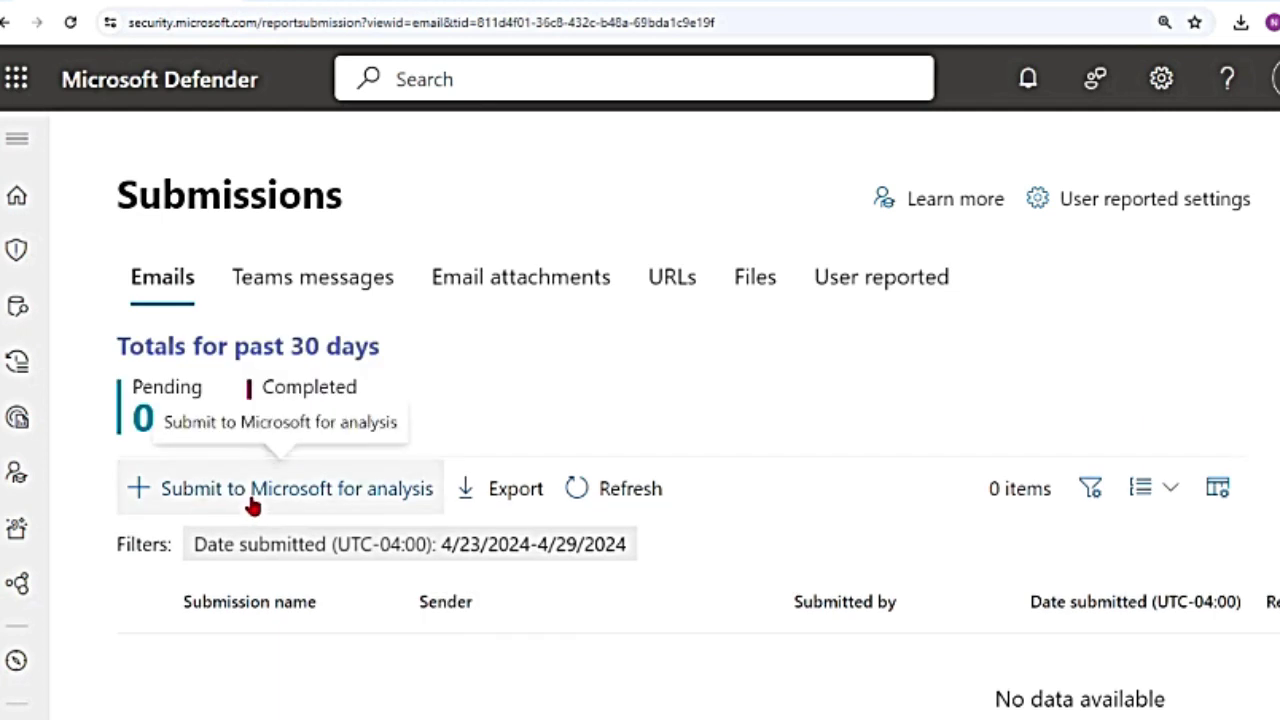
pyautogui.click(253, 505)
pyautogui.click(651, 406)
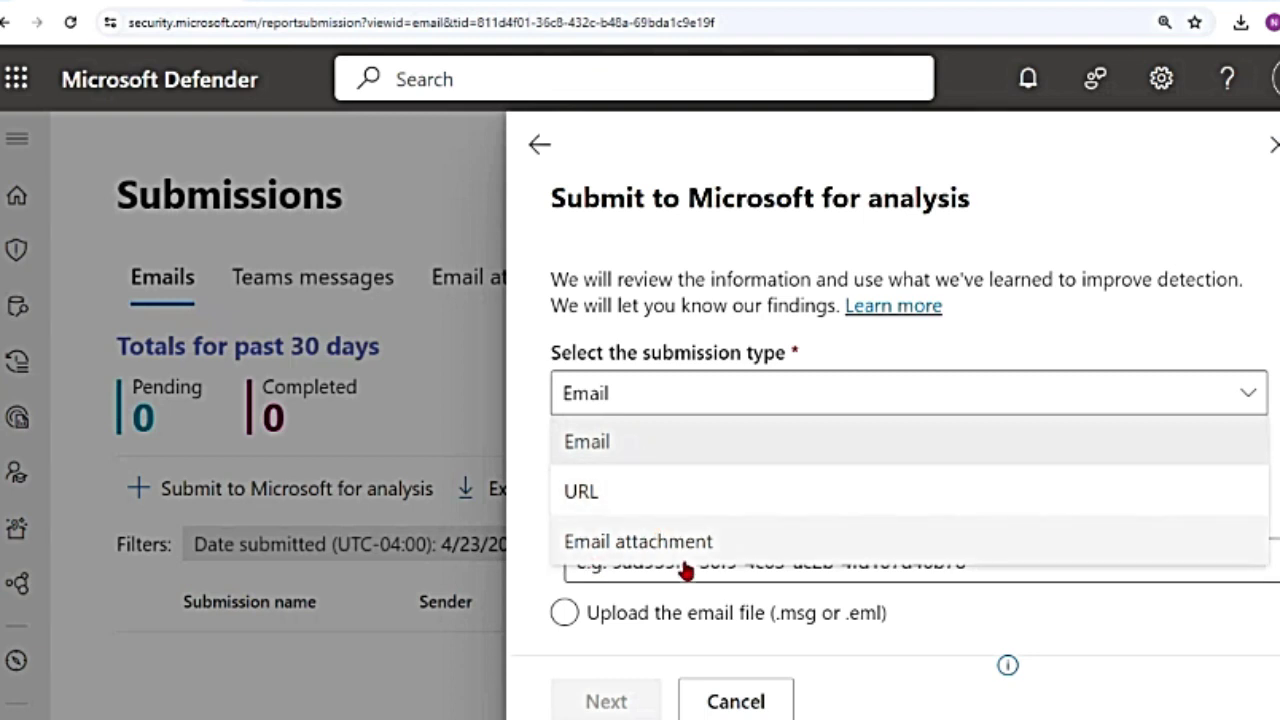
pyautogui.click(582, 442)
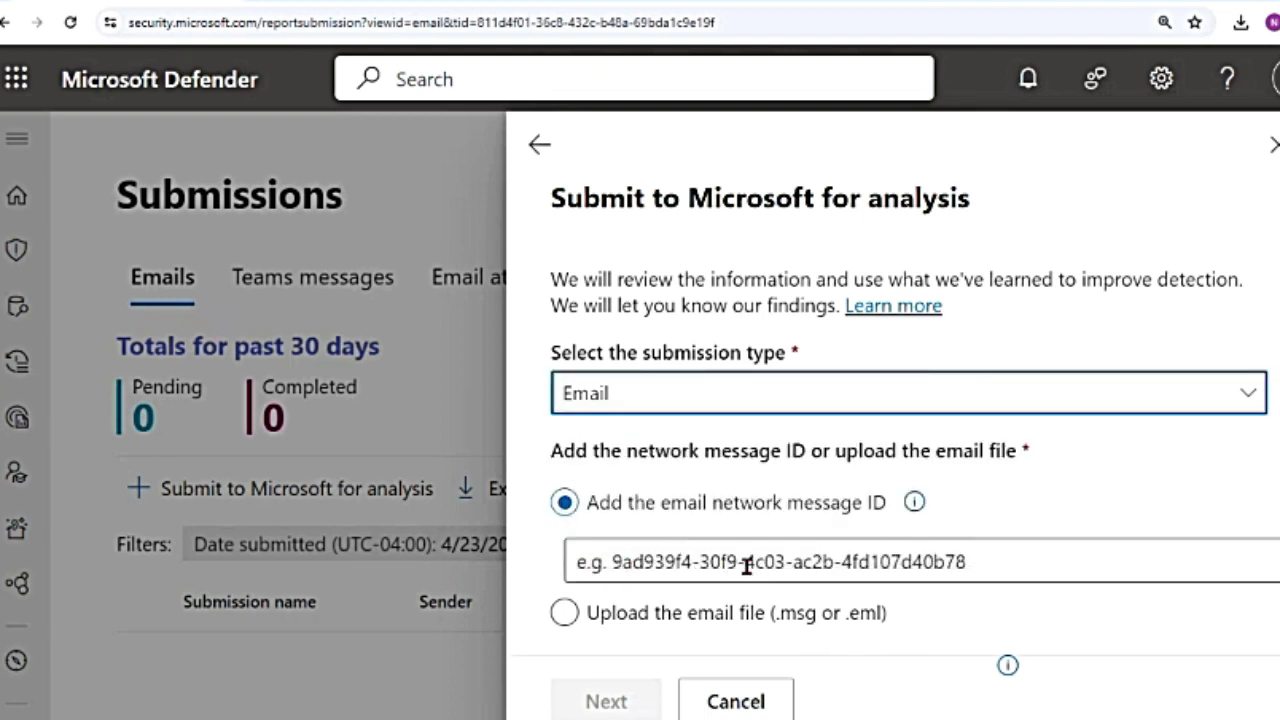
# Highlight the network message ID wording and the X-MS-Exchange-Organization-Network-Message-Id header name in Notepad.
pyautogui.moveTo(627, 451); pyautogui.dragTo(826, 460)
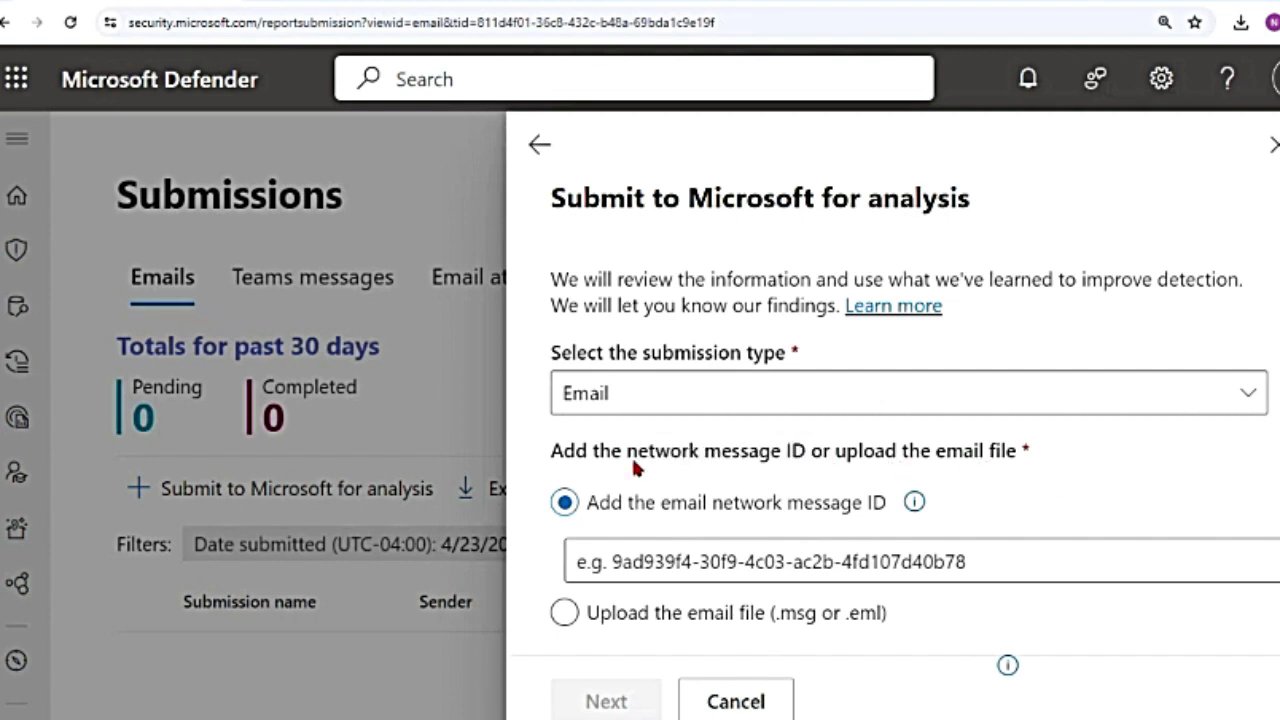
pyautogui.moveTo(634, 451); pyautogui.dragTo(826, 458)
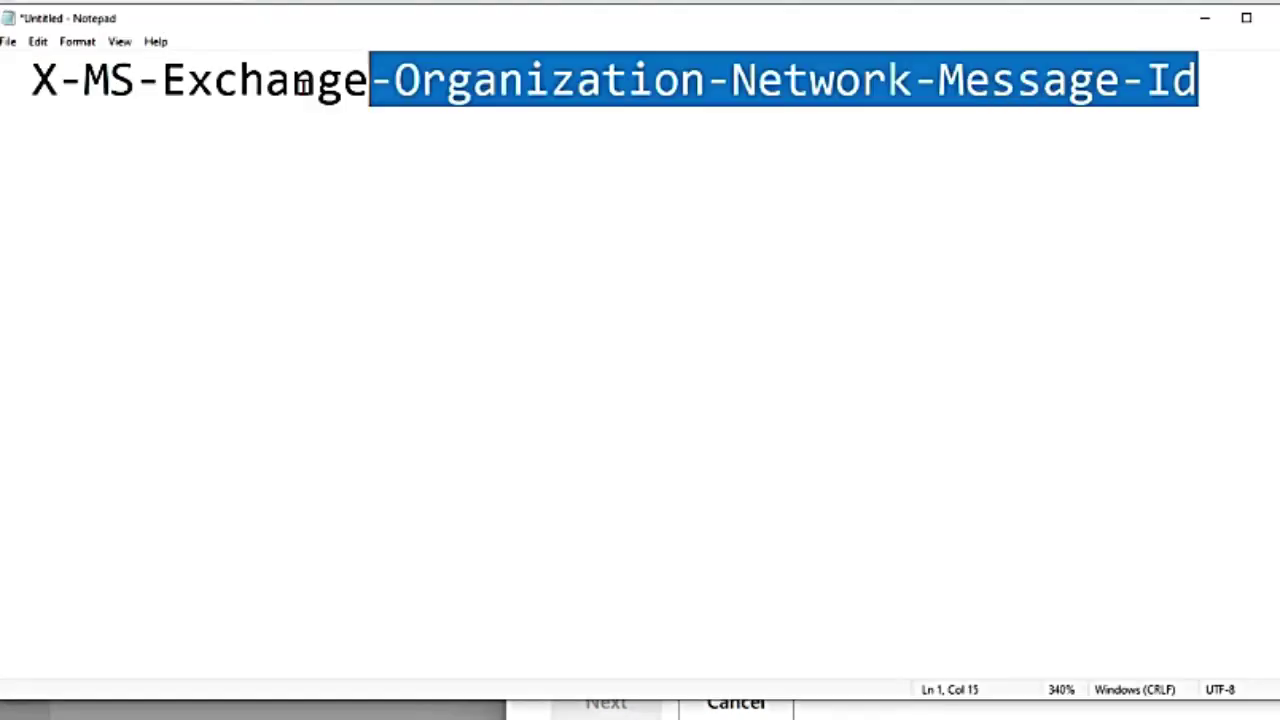
pyautogui.moveTo(375, 85); pyautogui.dragTo(12, 95)
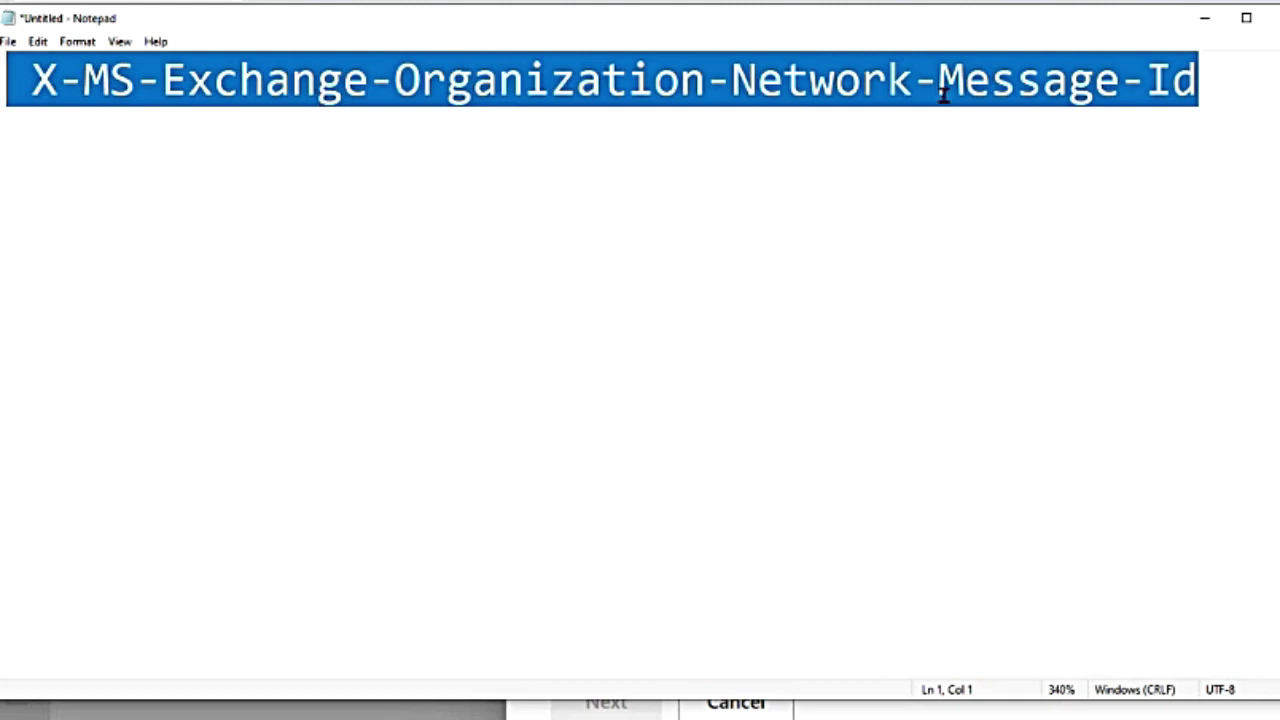
# Paste X-MS-Office365-Filtering-Correlation-Id on a new Notepad line, then minimize Notepad.
pyautogui.hotkey('ctrl', 'End')
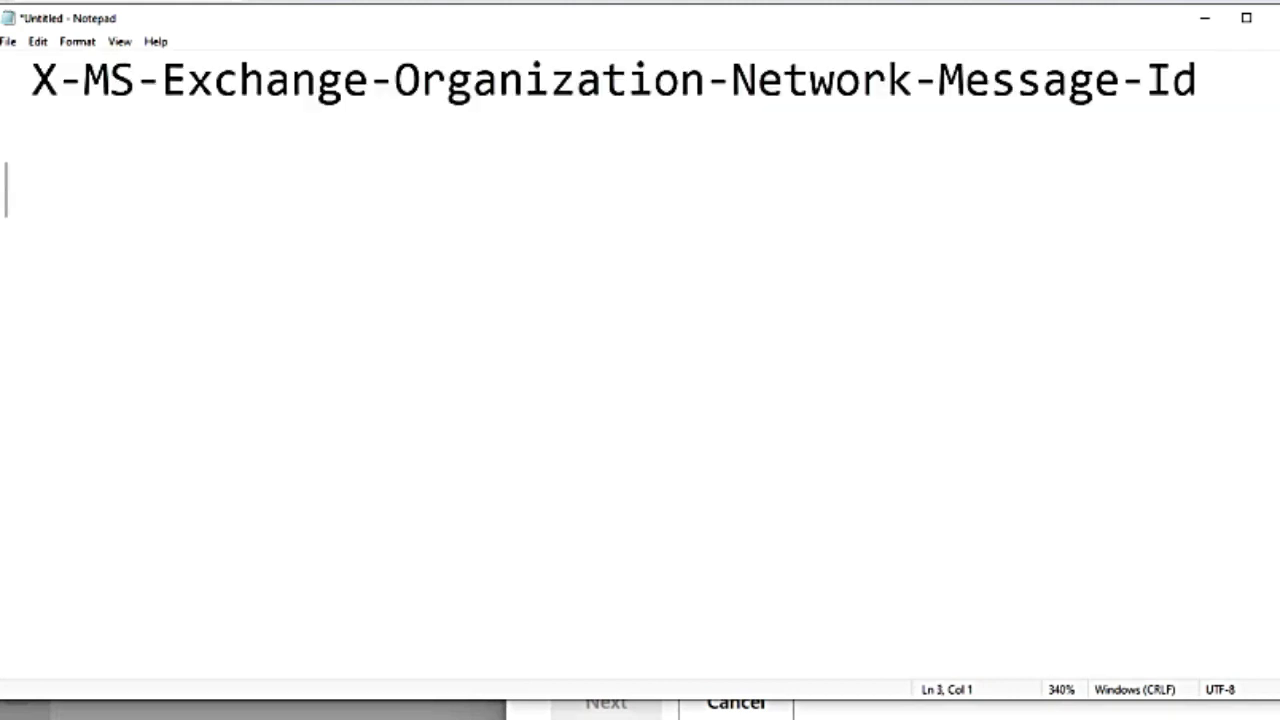
pyautogui.write('X-MS-Office365-Filtering-Correlation-Id')
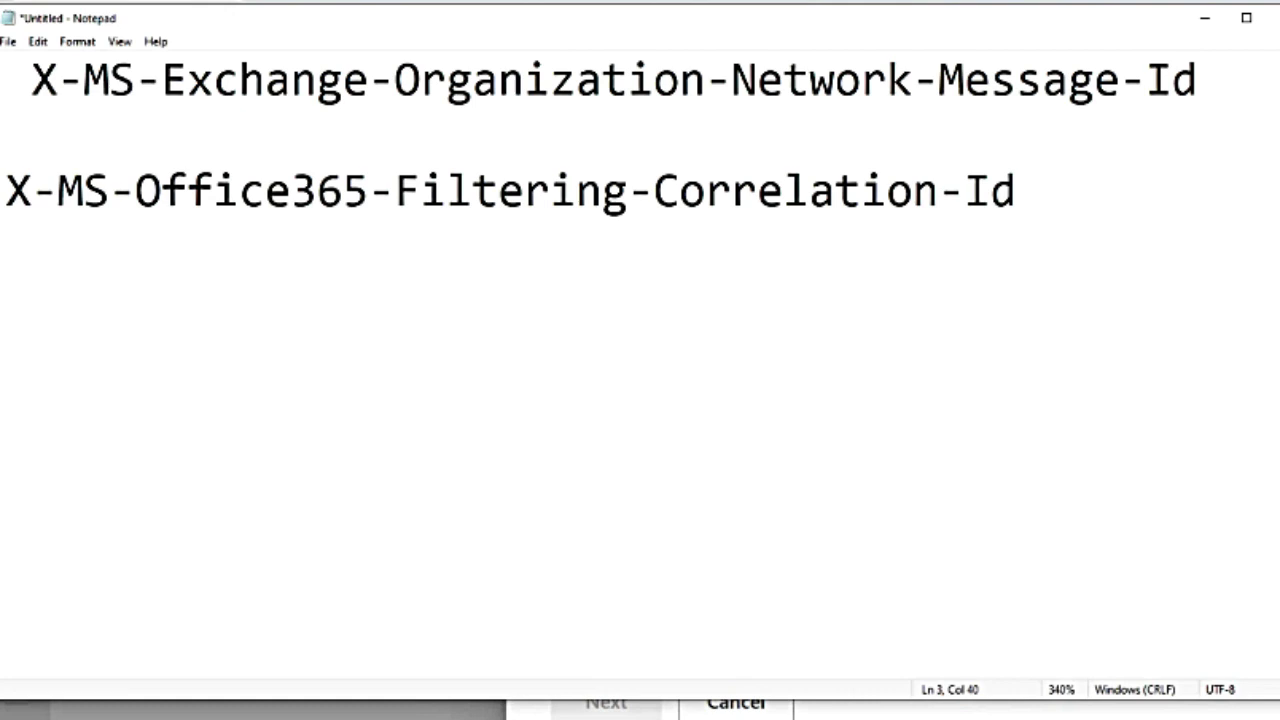
pyautogui.moveTo(1072, 205); pyautogui.dragTo(6, 196)
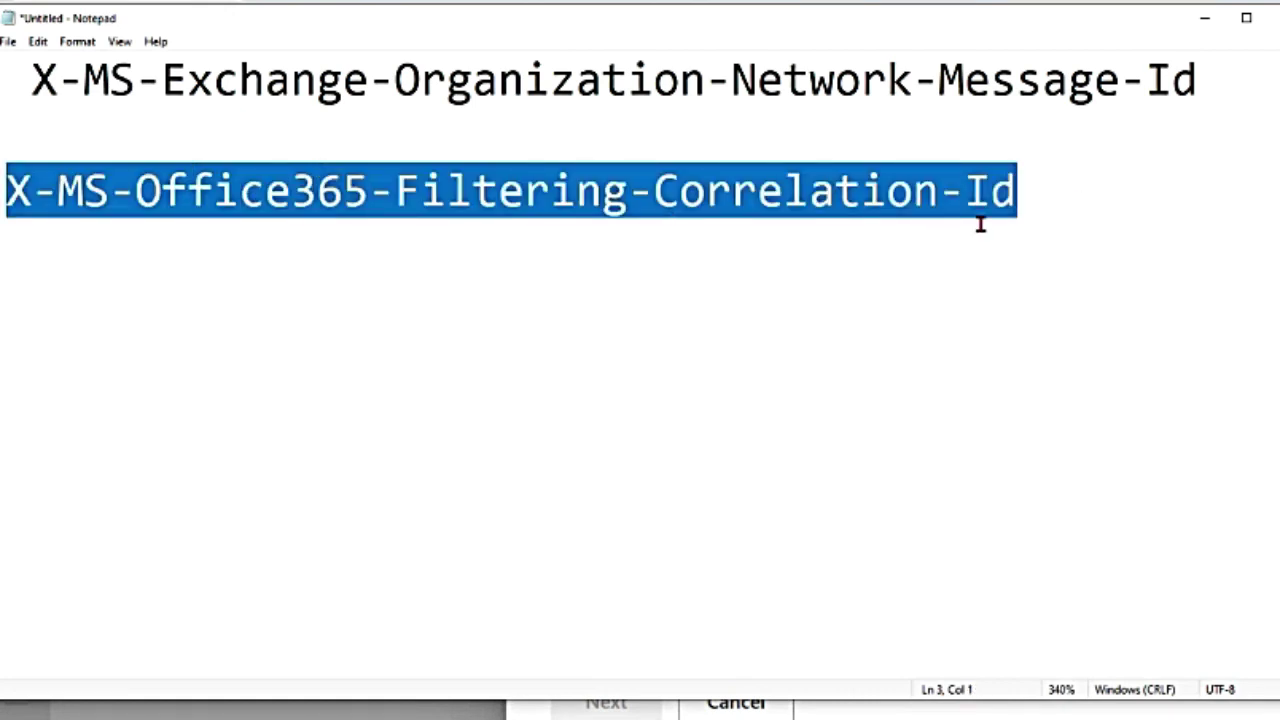
pyautogui.click(1204, 22)
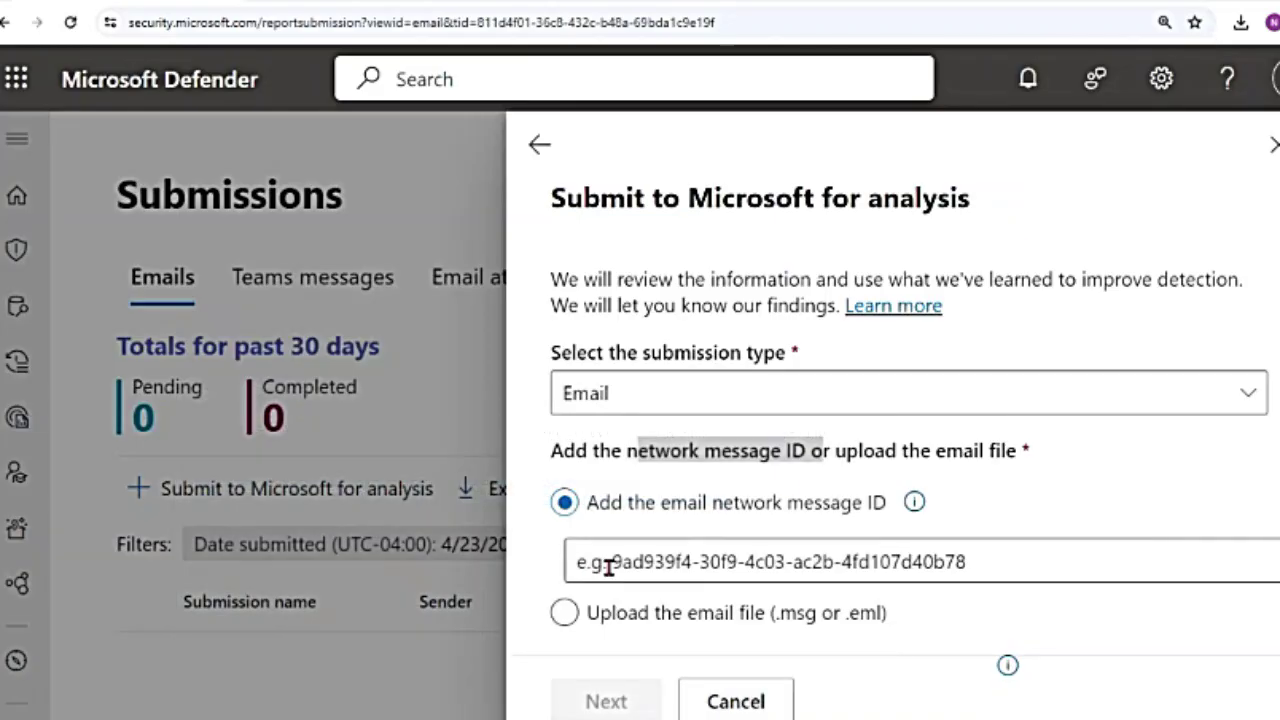
# Choose 'Add the email network message ID' and review the submission reason options.
pyautogui.click(563, 613)
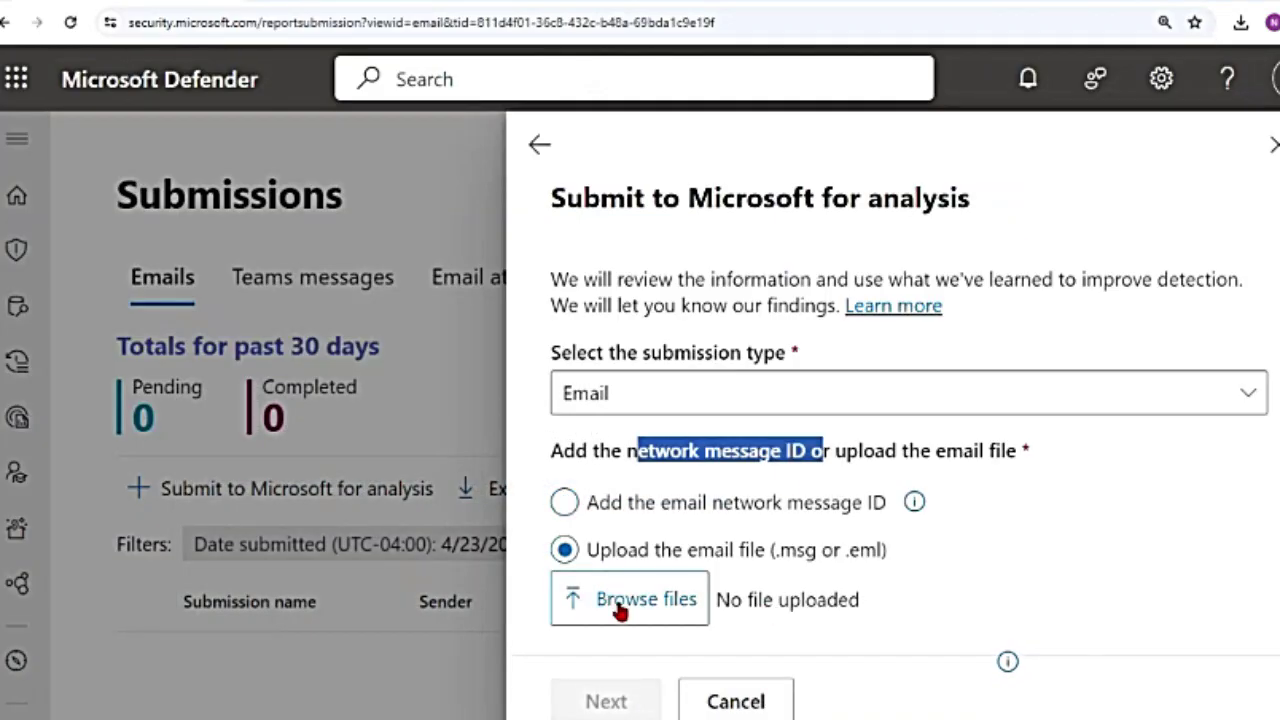
pyautogui.press('Up')
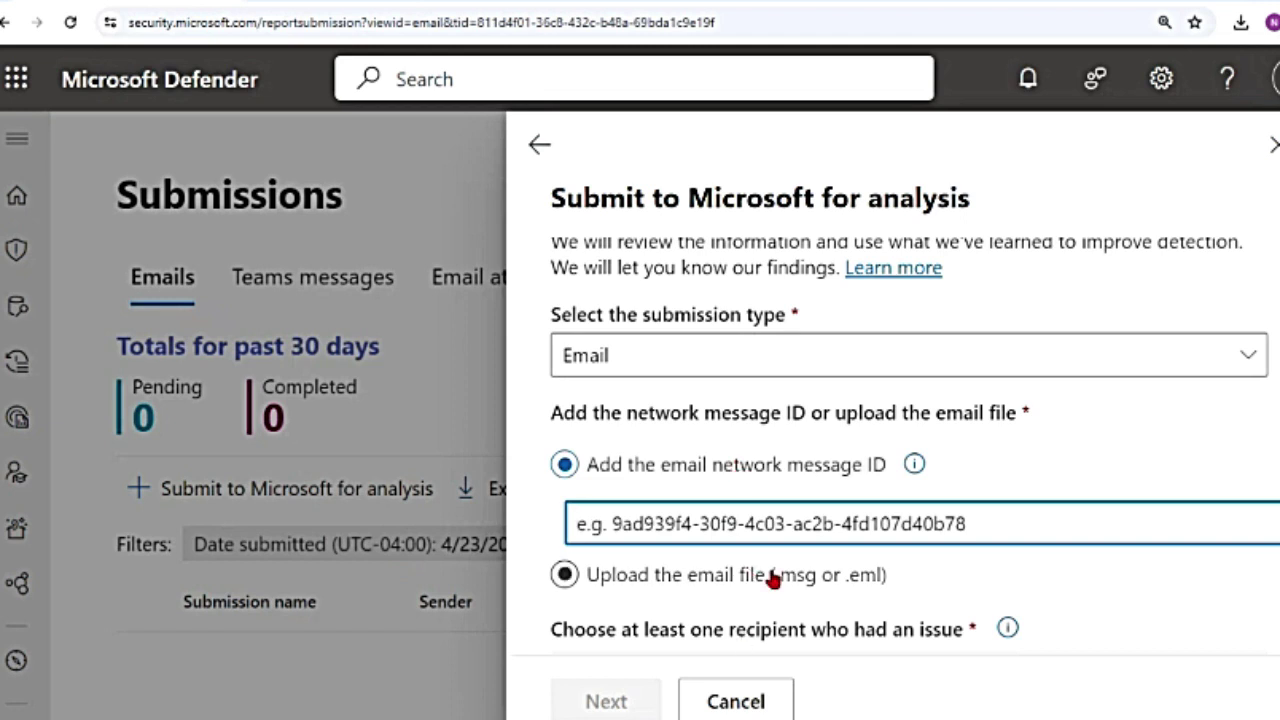
pyautogui.scroll(-2, 773, 580)
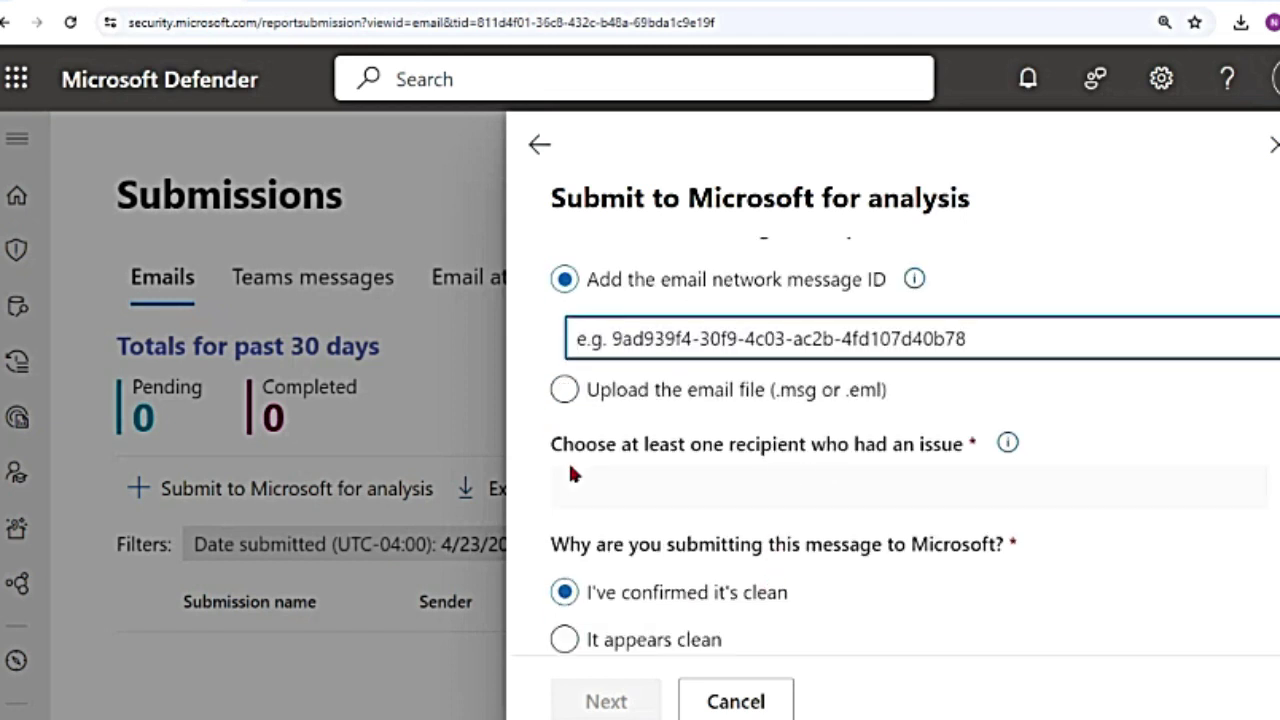
pyautogui.scroll(-1, 570, 468)
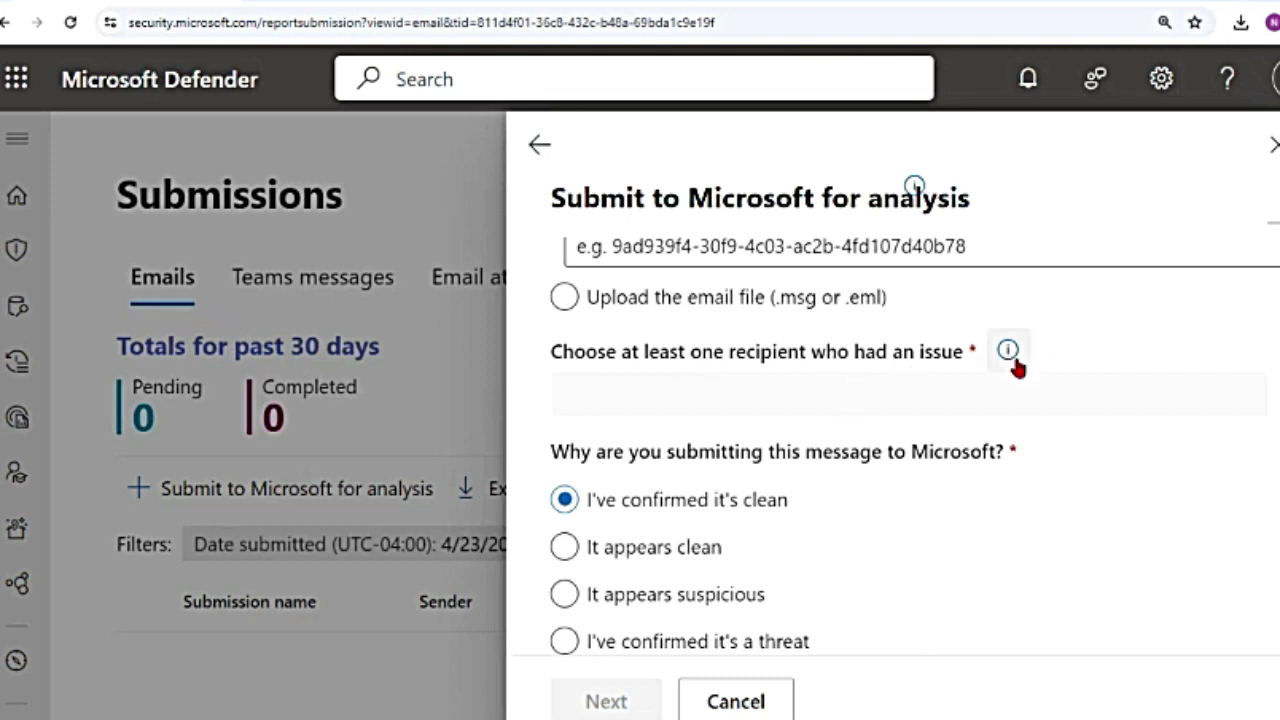
pyautogui.moveTo(1008, 352)
pyautogui.scroll(-1, 818, 545)
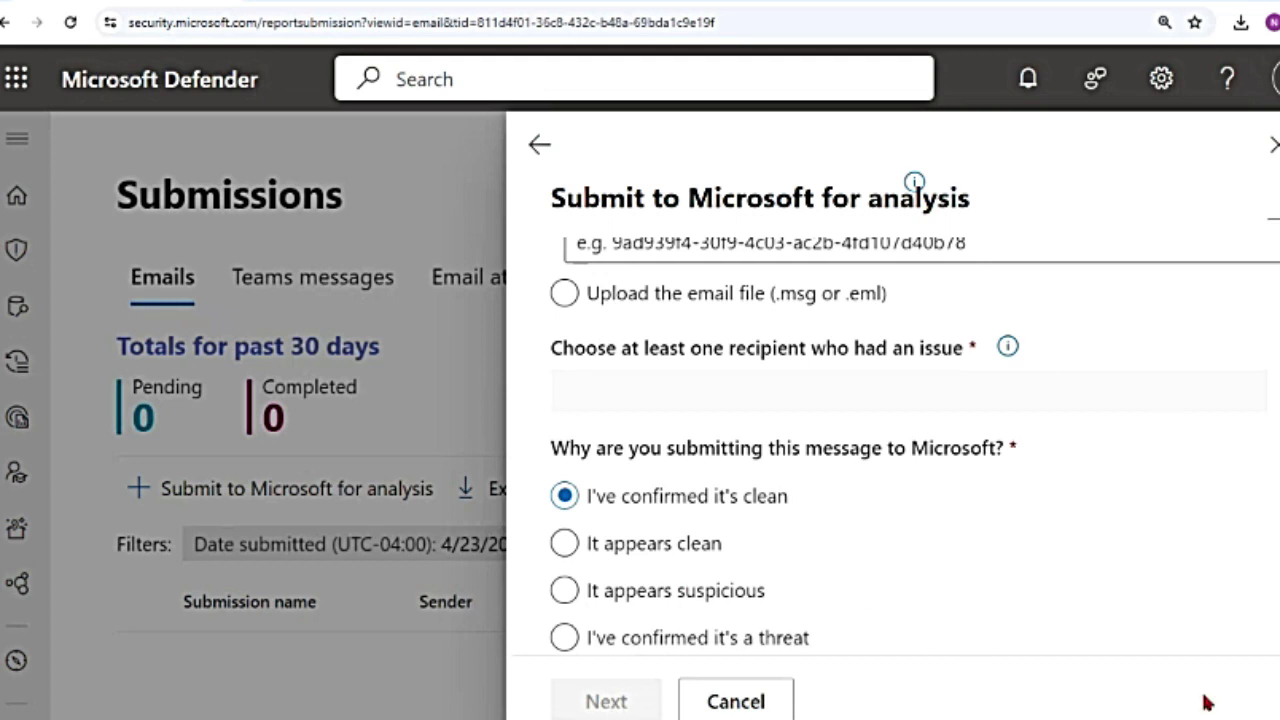
# Close the email submission form and browse the Teams messages, User reported and Email attachments lists.
pyautogui.click(285, 300)
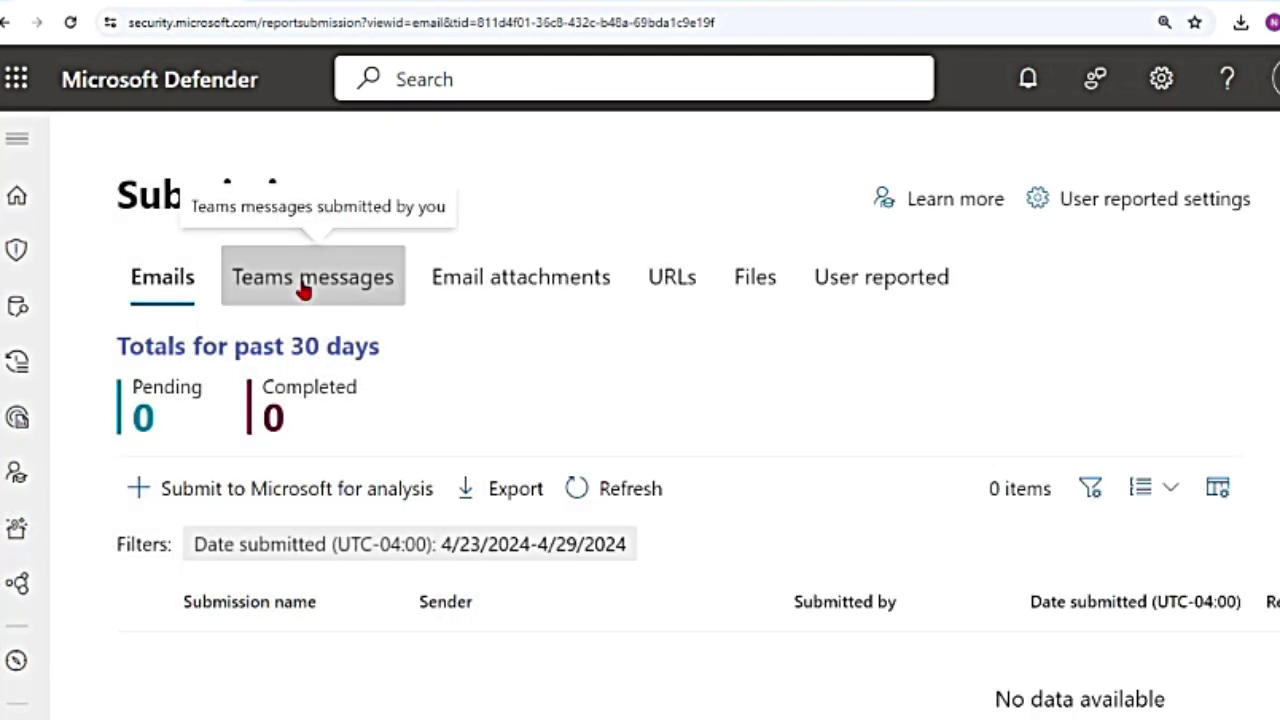
pyautogui.click(285, 300)
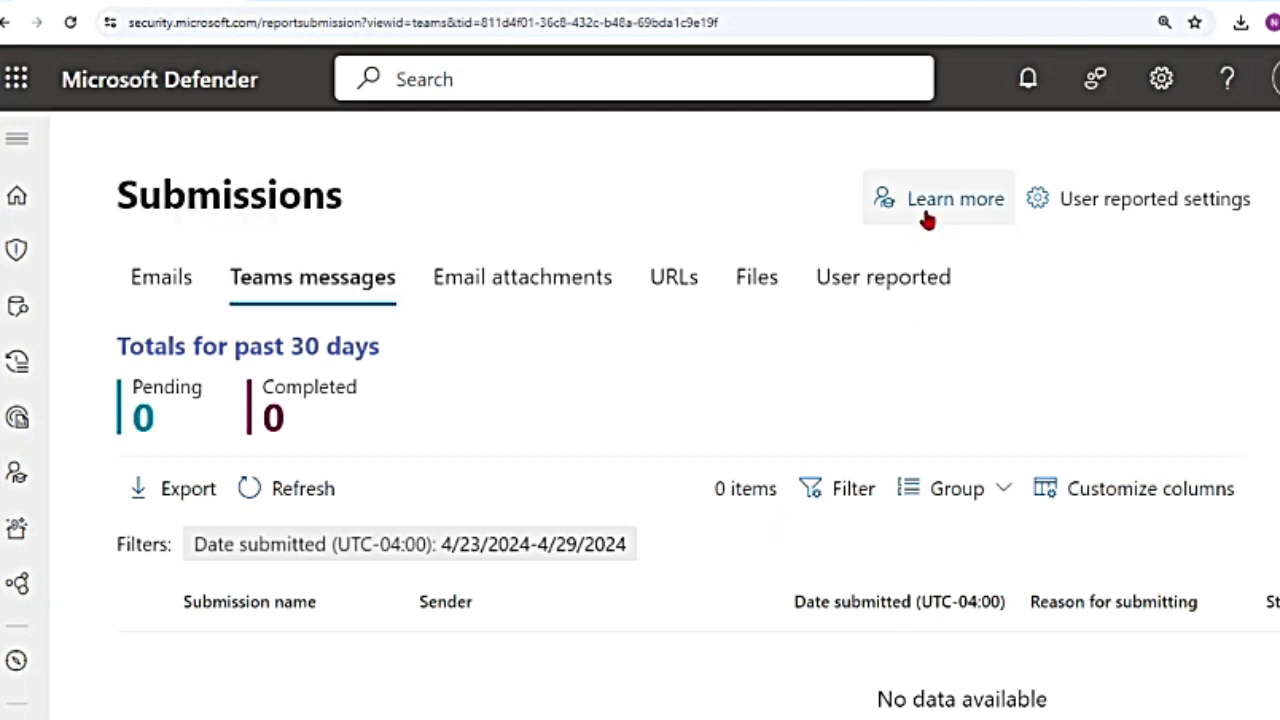
pyautogui.click(886, 279)
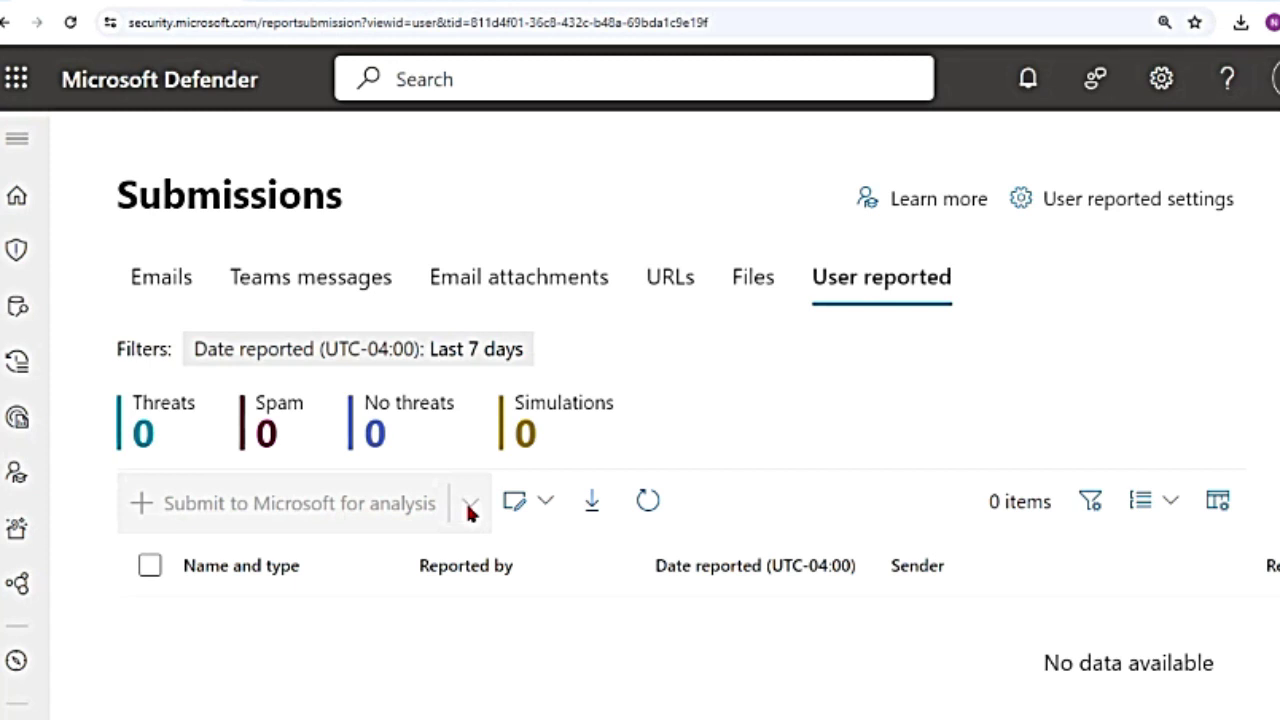
pyautogui.click(519, 291)
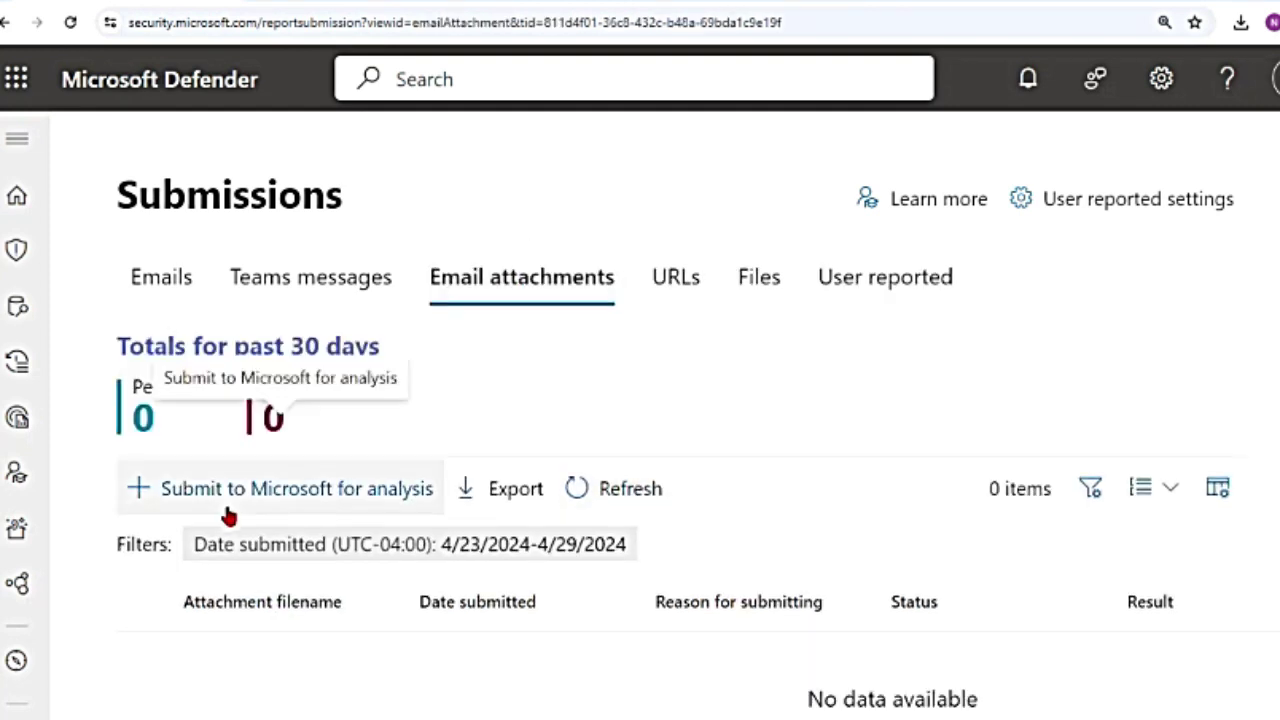
# Look over a new email attachment submission form, then close it without submitting.
pyautogui.click(283, 500)
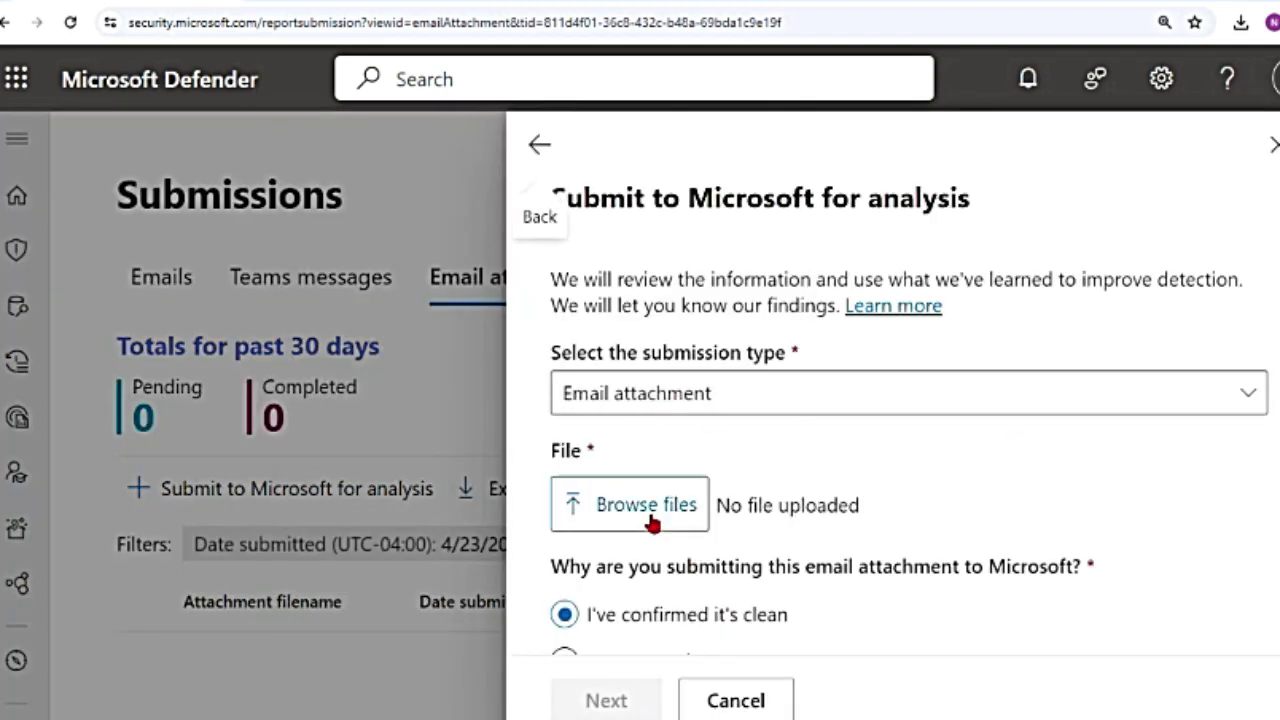
pyautogui.scroll(-3, 826, 525)
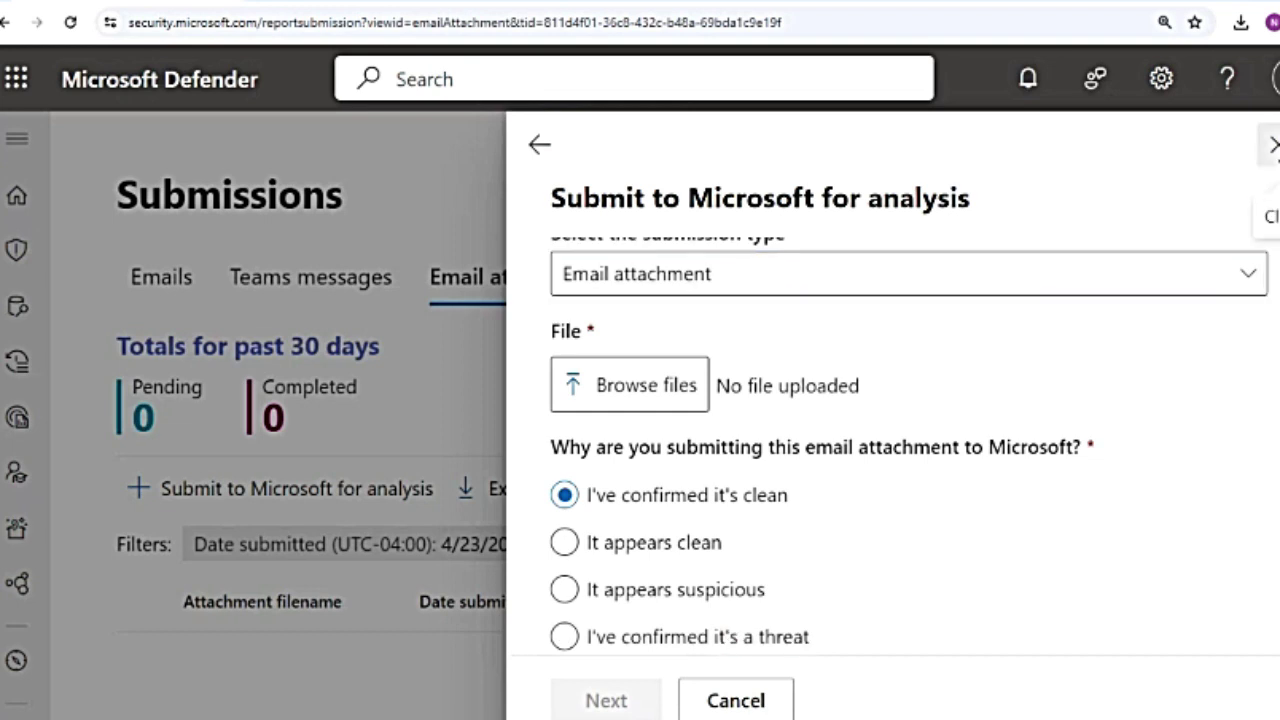
pyautogui.click(1271, 145)
# On URLs, draft a submission for examples.com marked 'It appears clean', then discard it.
pyautogui.click(670, 277)
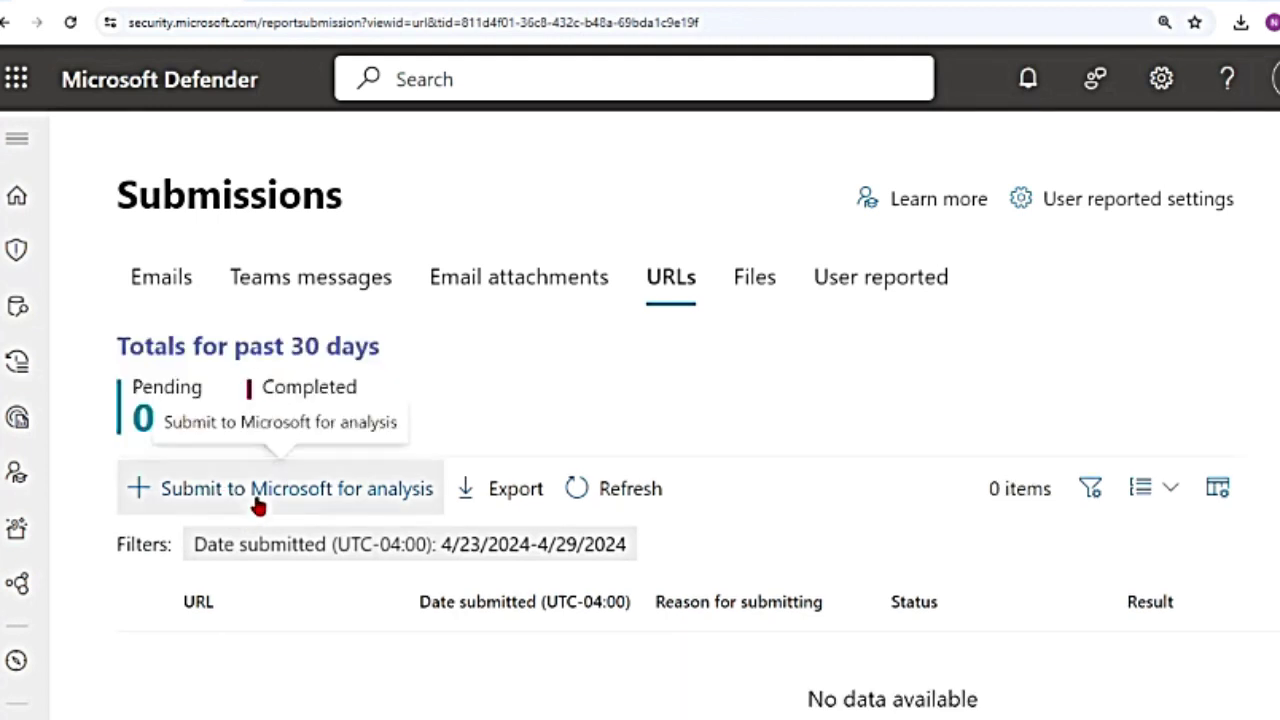
pyautogui.click(255, 503)
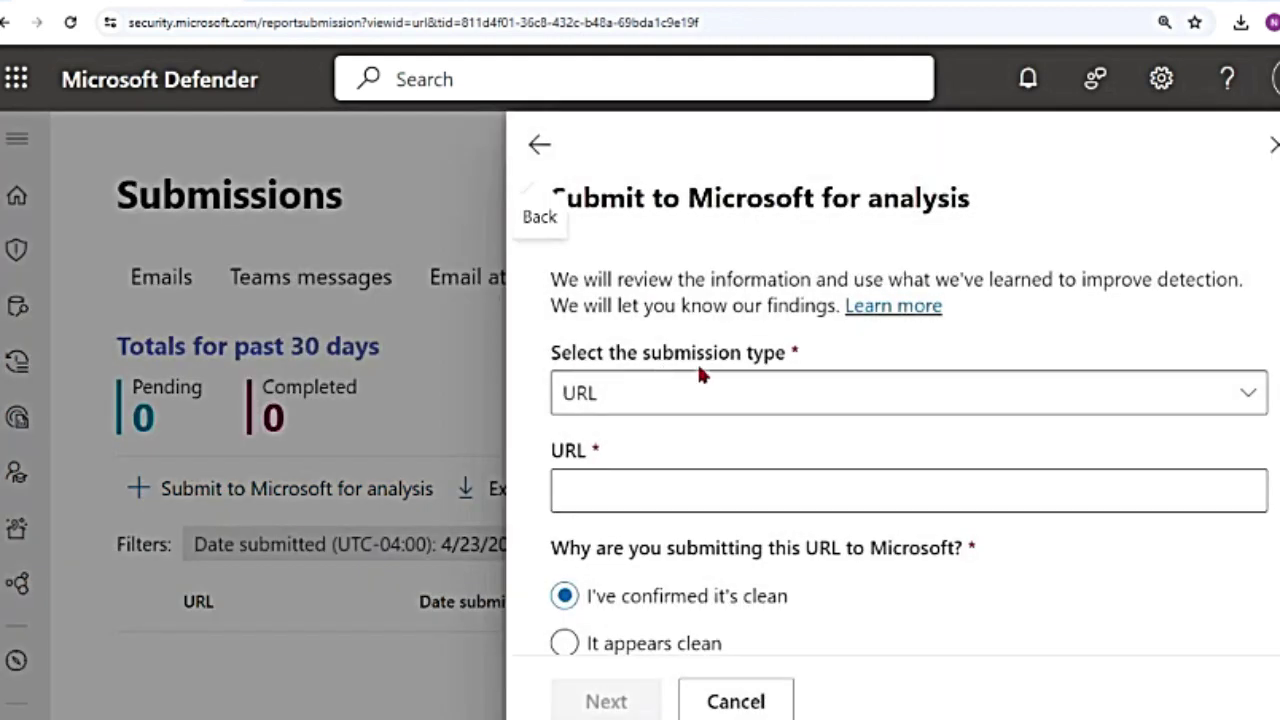
pyautogui.click(639, 501)
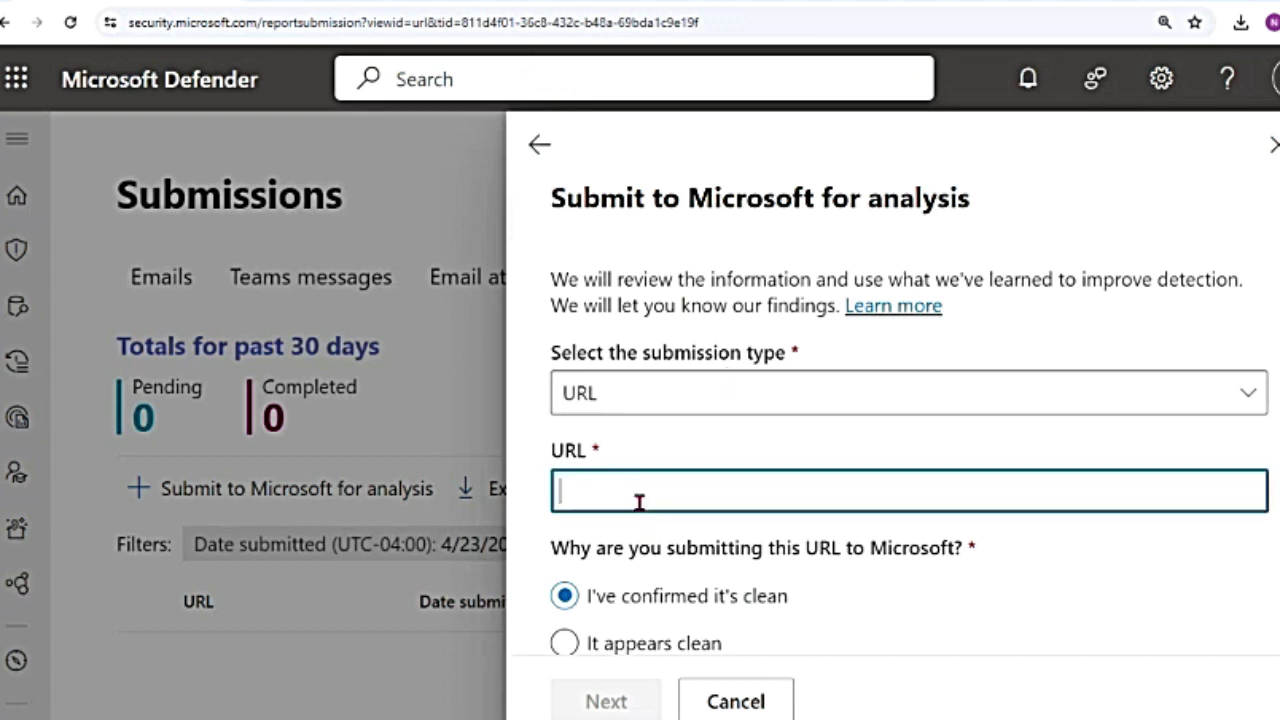
pyautogui.write('example')
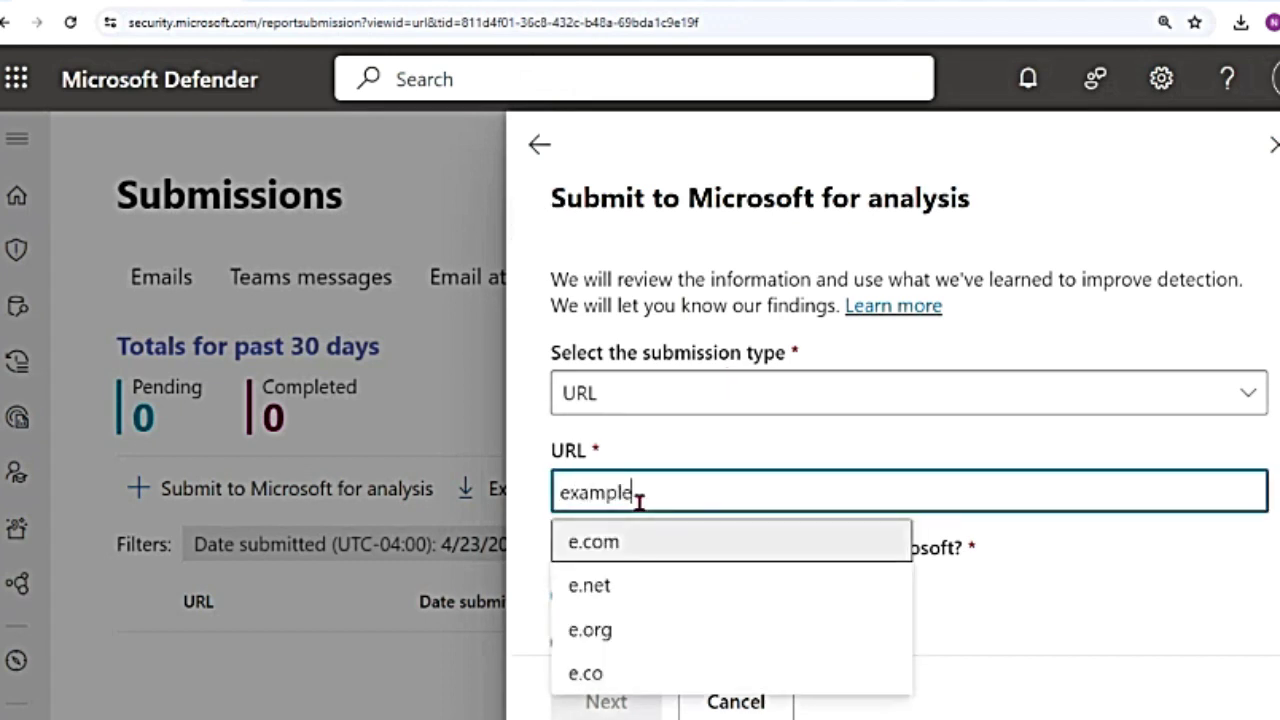
pyautogui.write('s.com')
pyautogui.press('Return')
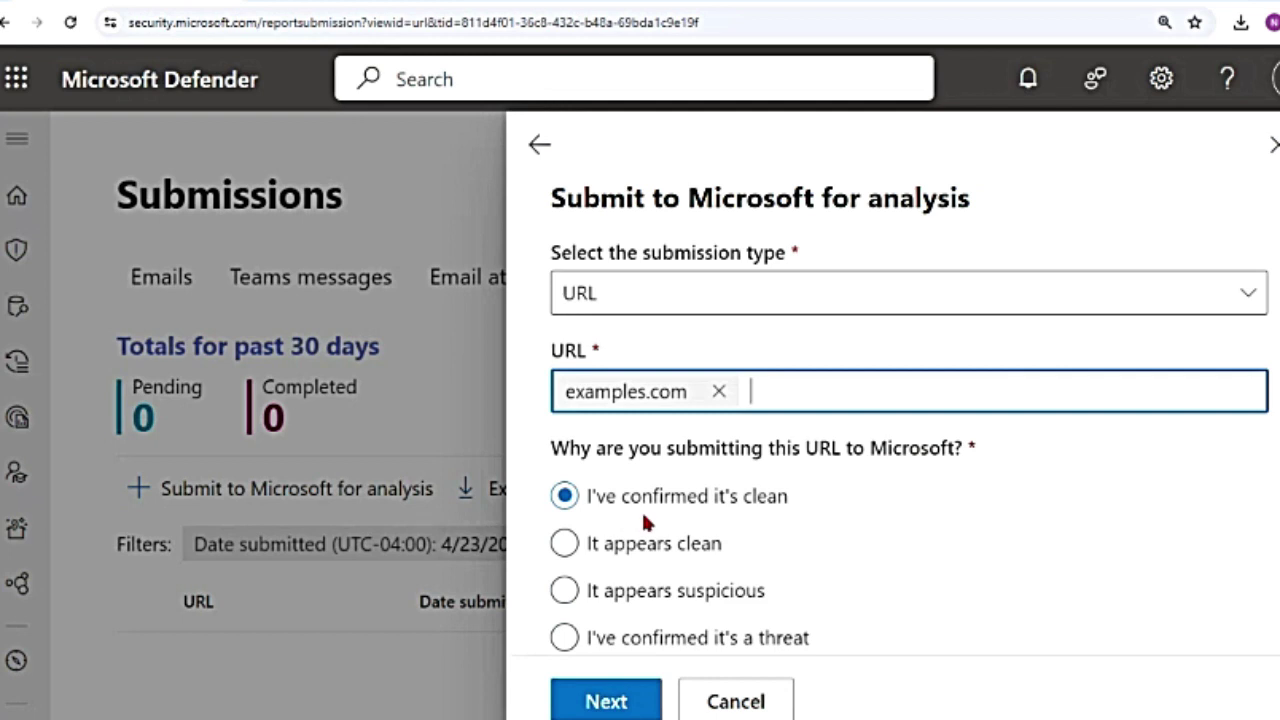
pyautogui.click(658, 548)
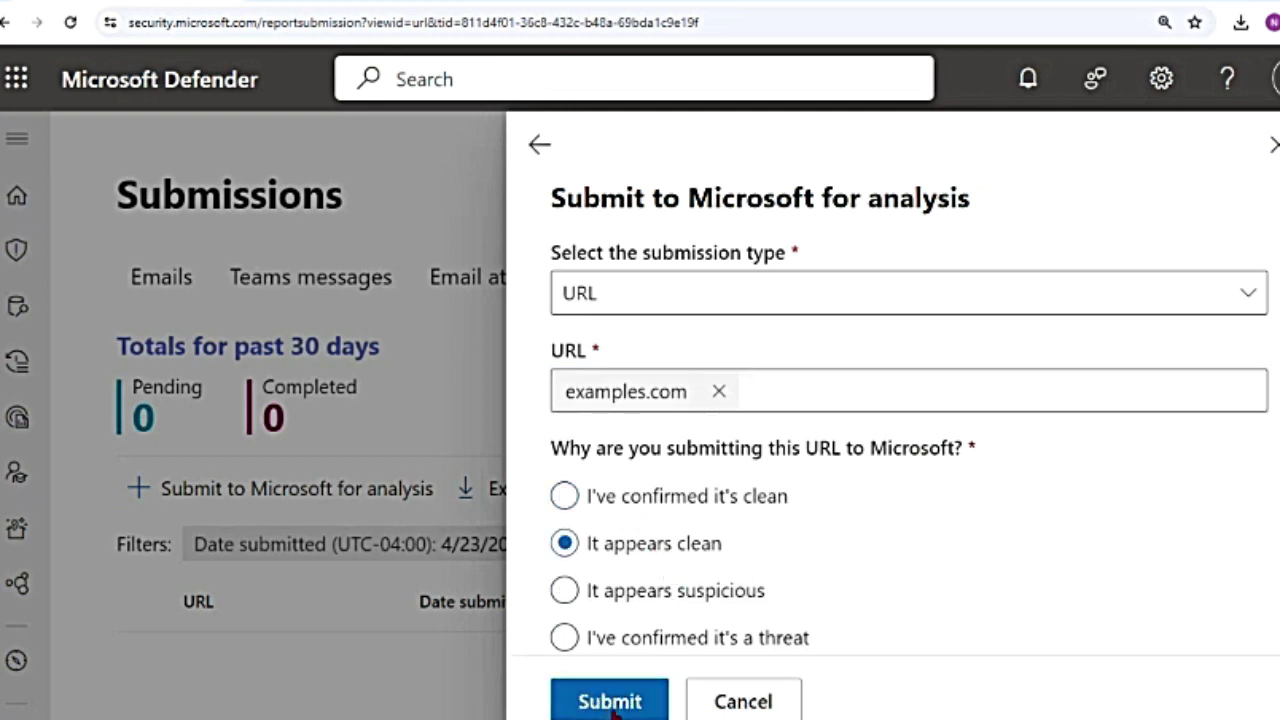
pyautogui.click(1268, 146)
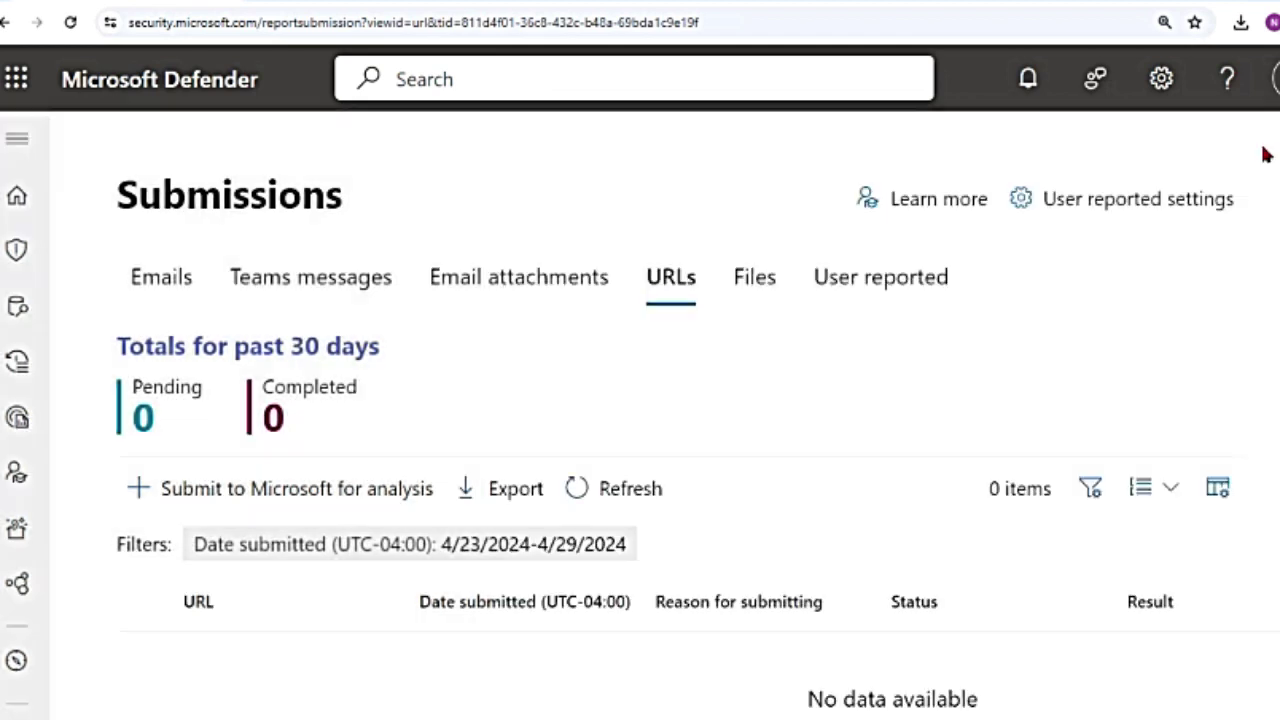
# From the User reported list, open User reported settings.
pyautogui.click(883, 289)
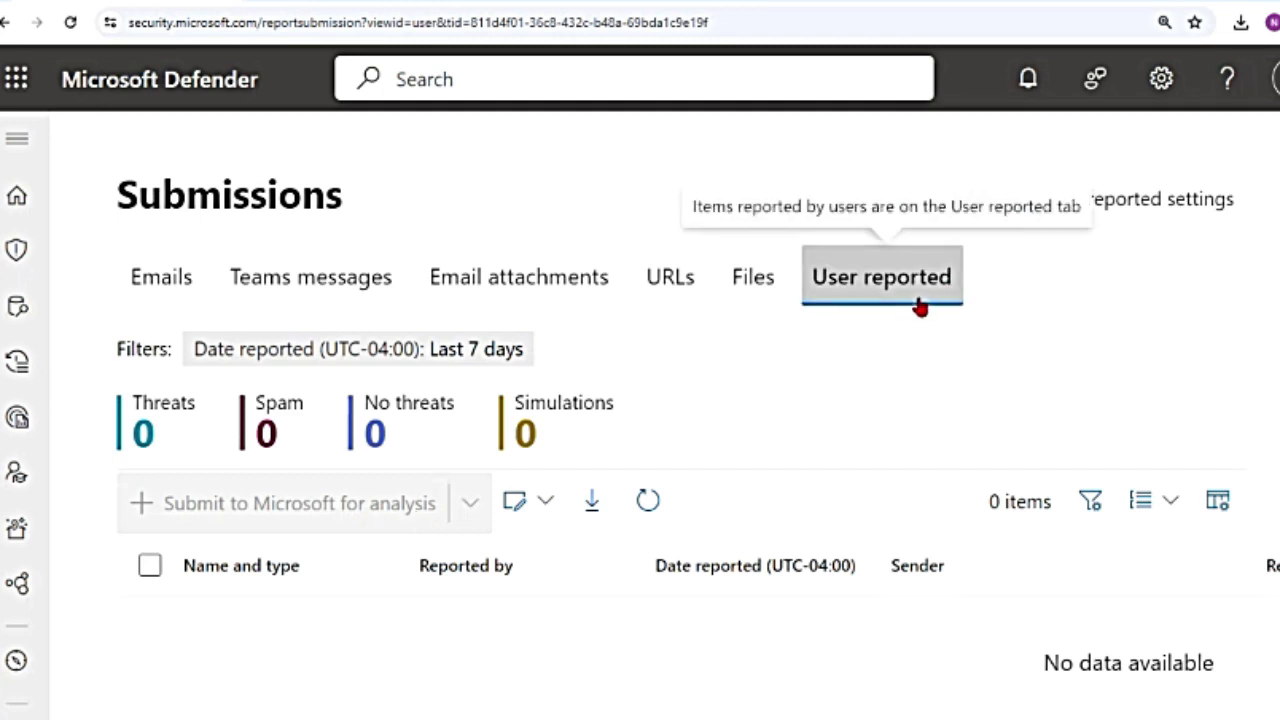
pyautogui.click(1105, 213)
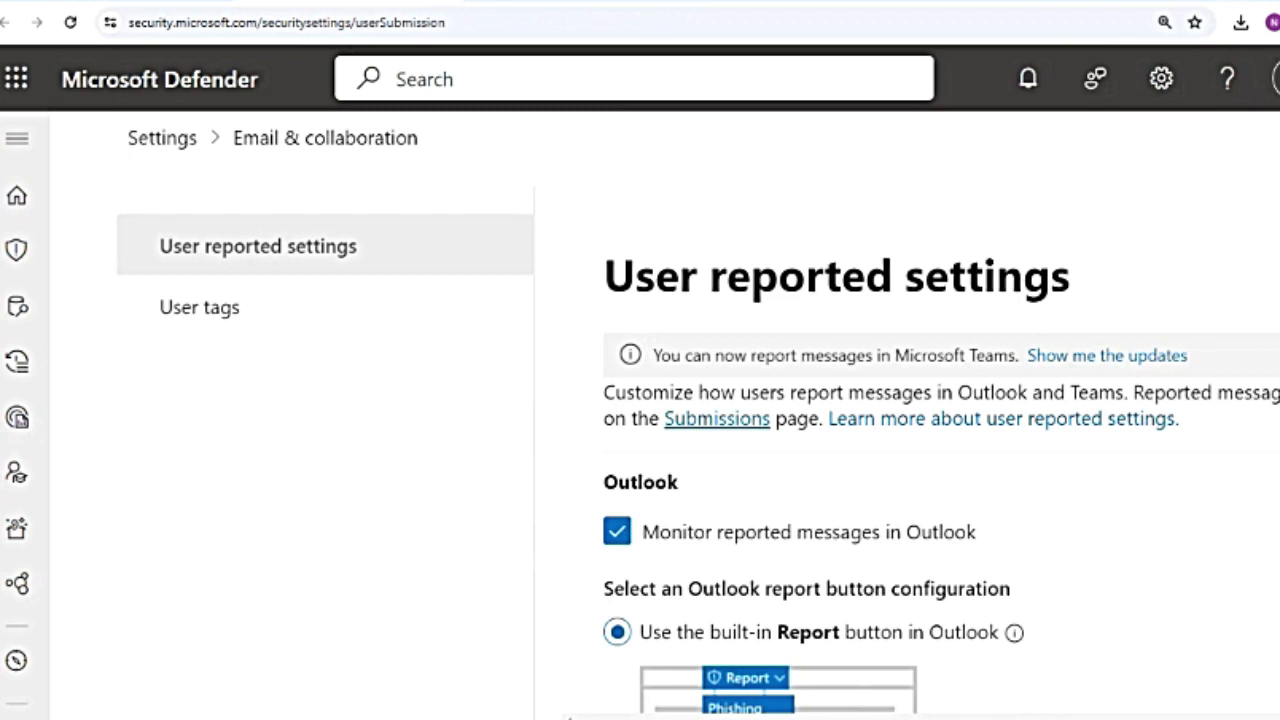
# Switch Outlook message reporting to the 'Use a non-Microsoft add-in button' option.
pyautogui.scroll(-2, 483, 498)
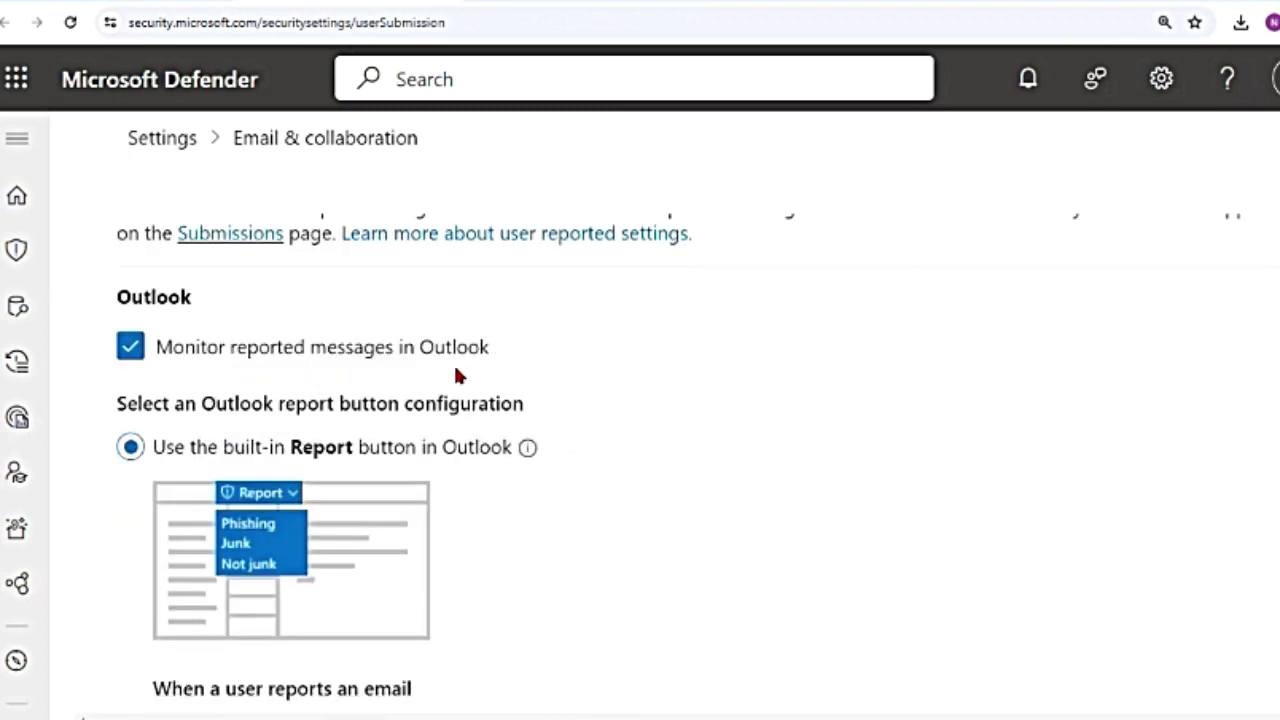
pyautogui.scroll(-2, 543, 577)
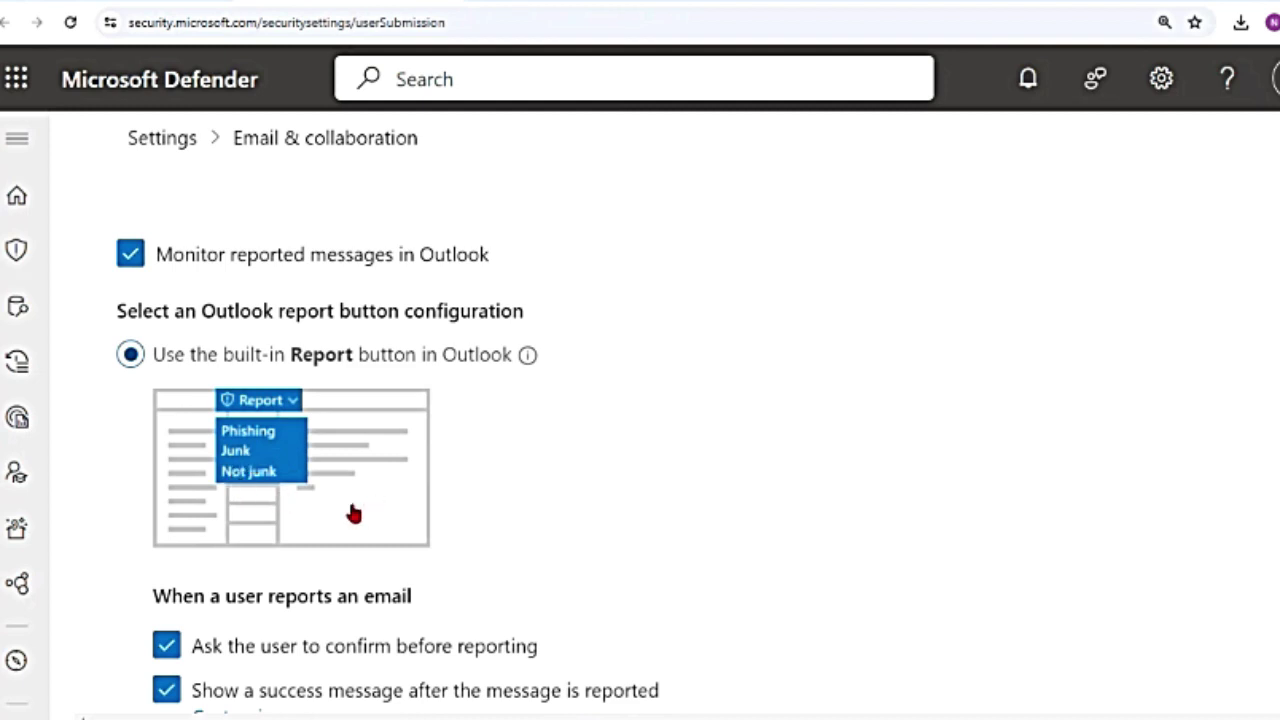
pyautogui.scroll(-2, 602, 577)
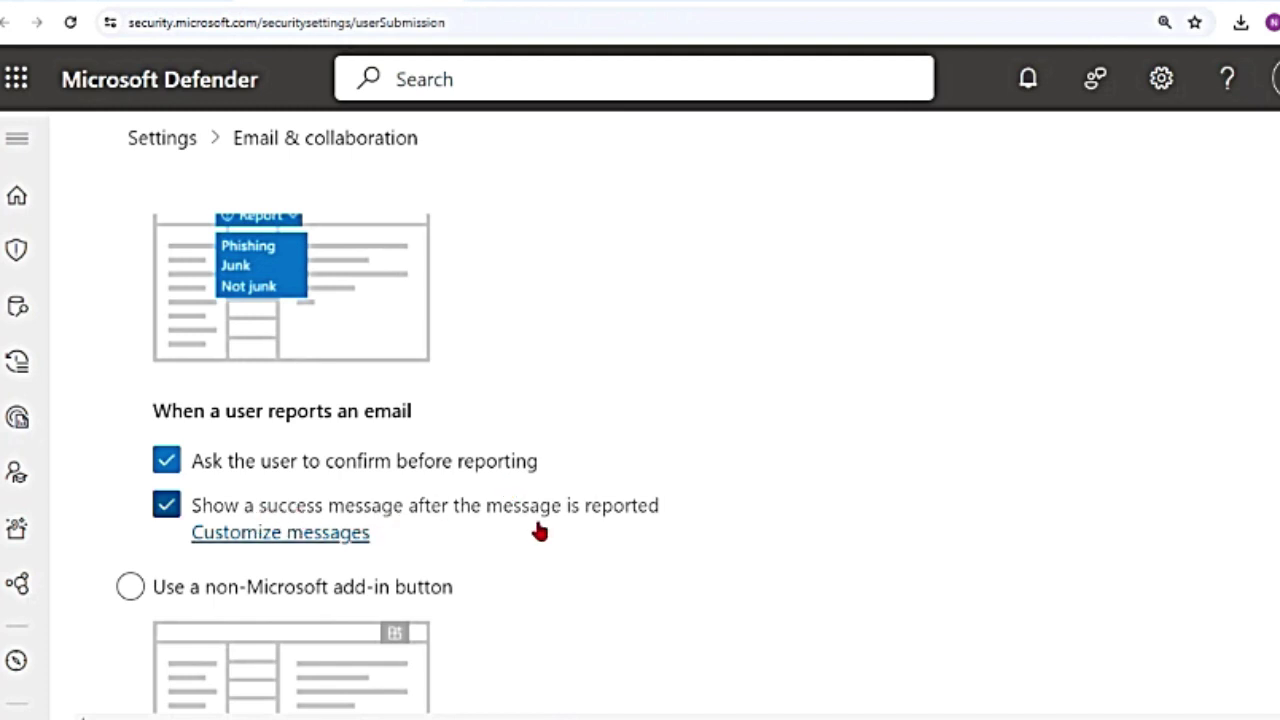
pyautogui.rightClick(318, 540)
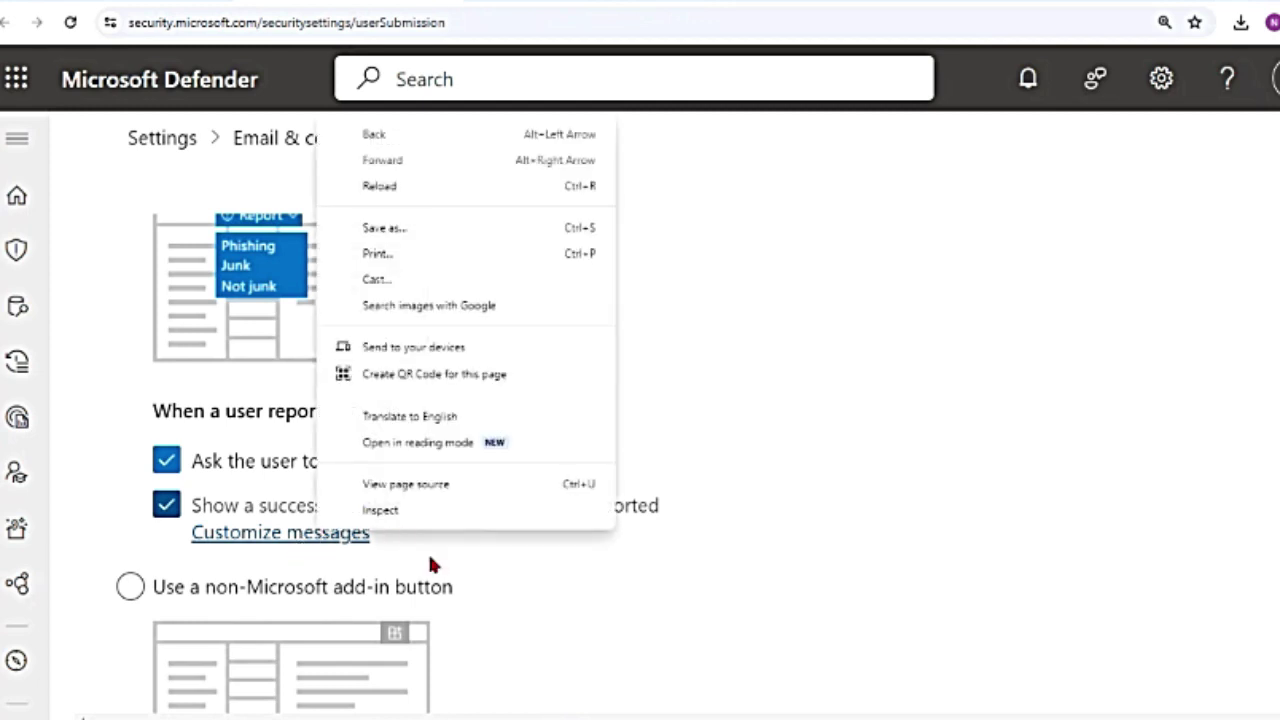
pyautogui.click(440, 587)
pyautogui.scroll(-2, 432, 570)
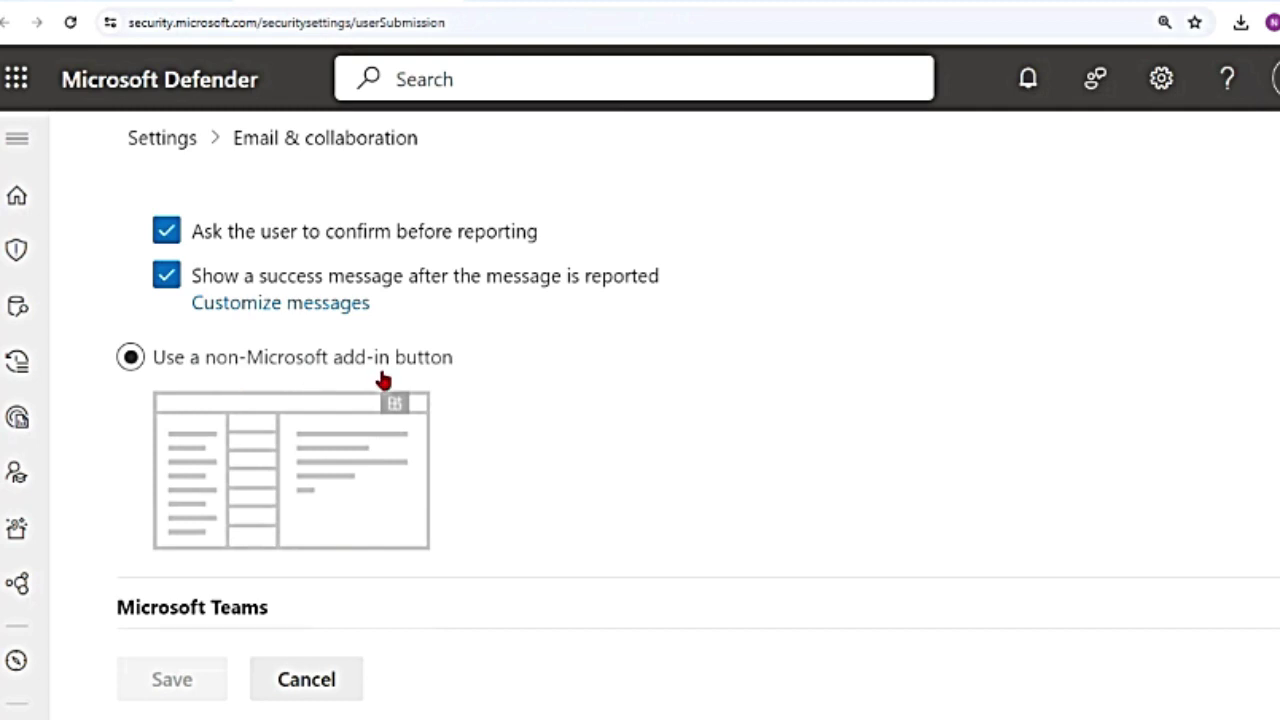
pyautogui.click(129, 358)
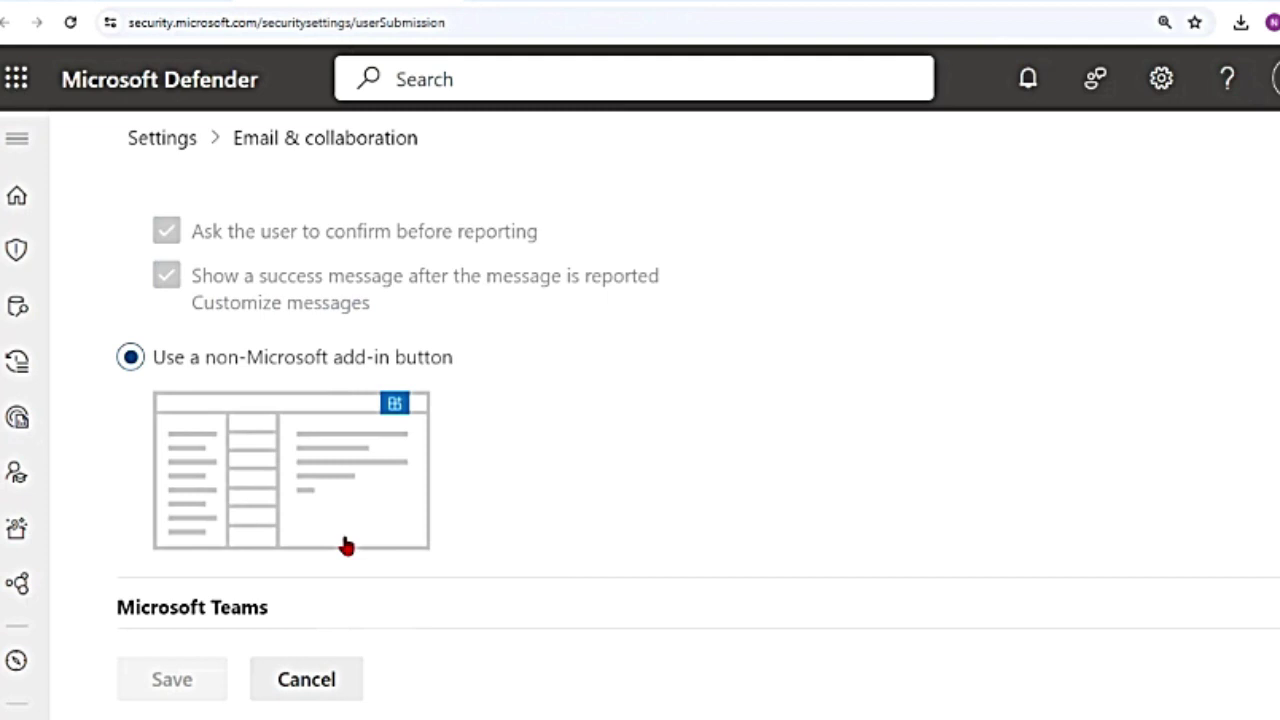
# Keep 'Send reported messages to' set to 'My reporting mailbox only'.
pyautogui.scroll(-2, 346, 545)
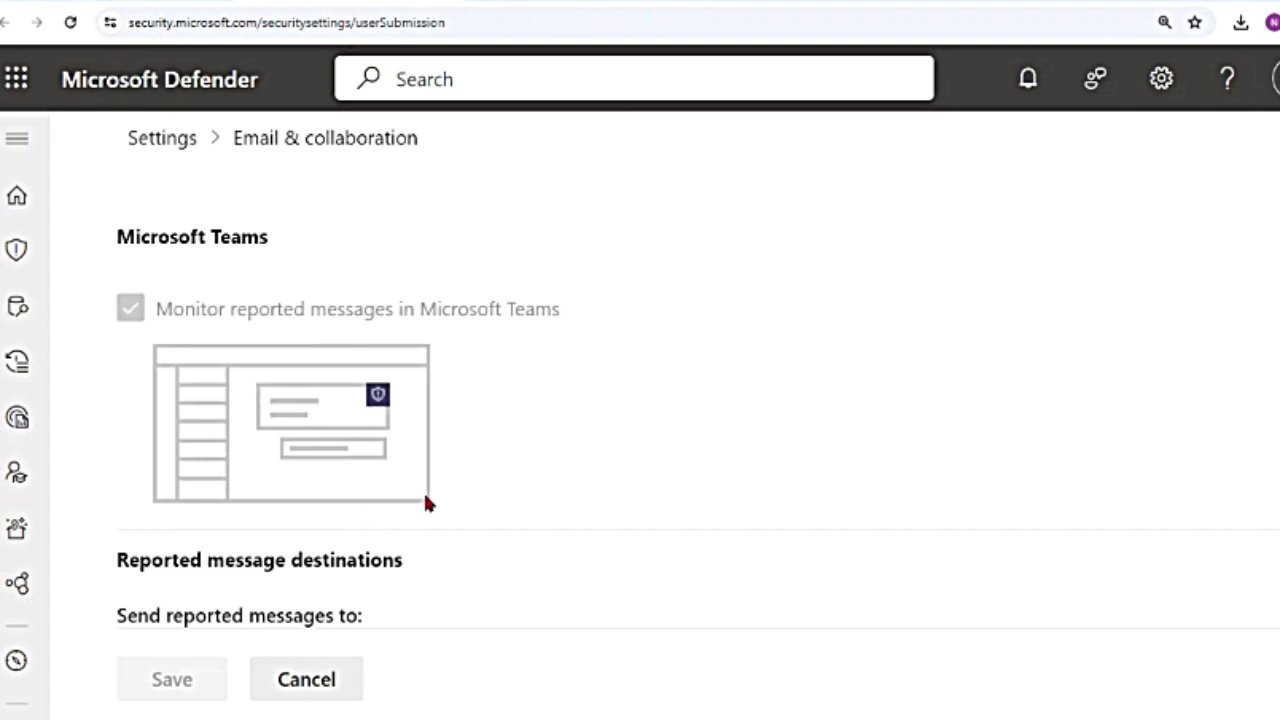
pyautogui.scroll(-1, 425, 502)
pyautogui.scroll(-2, 425, 502)
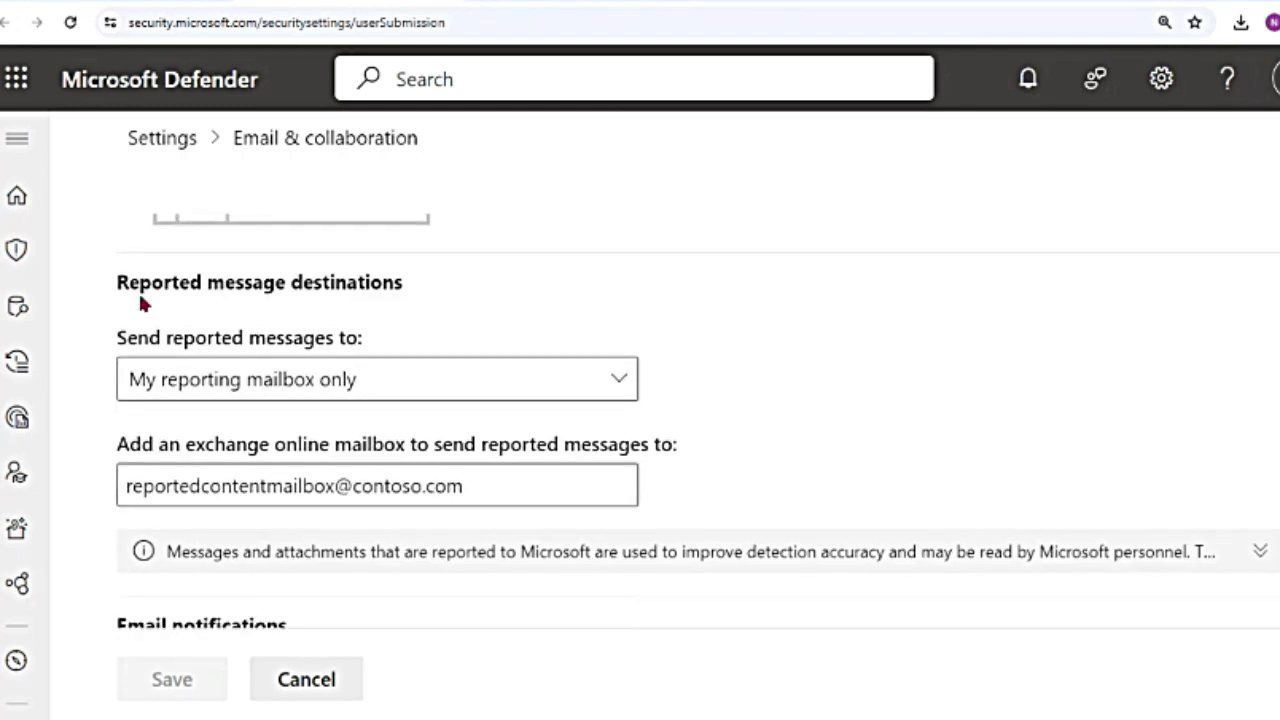
pyautogui.moveTo(116, 282); pyautogui.dragTo(401, 303)
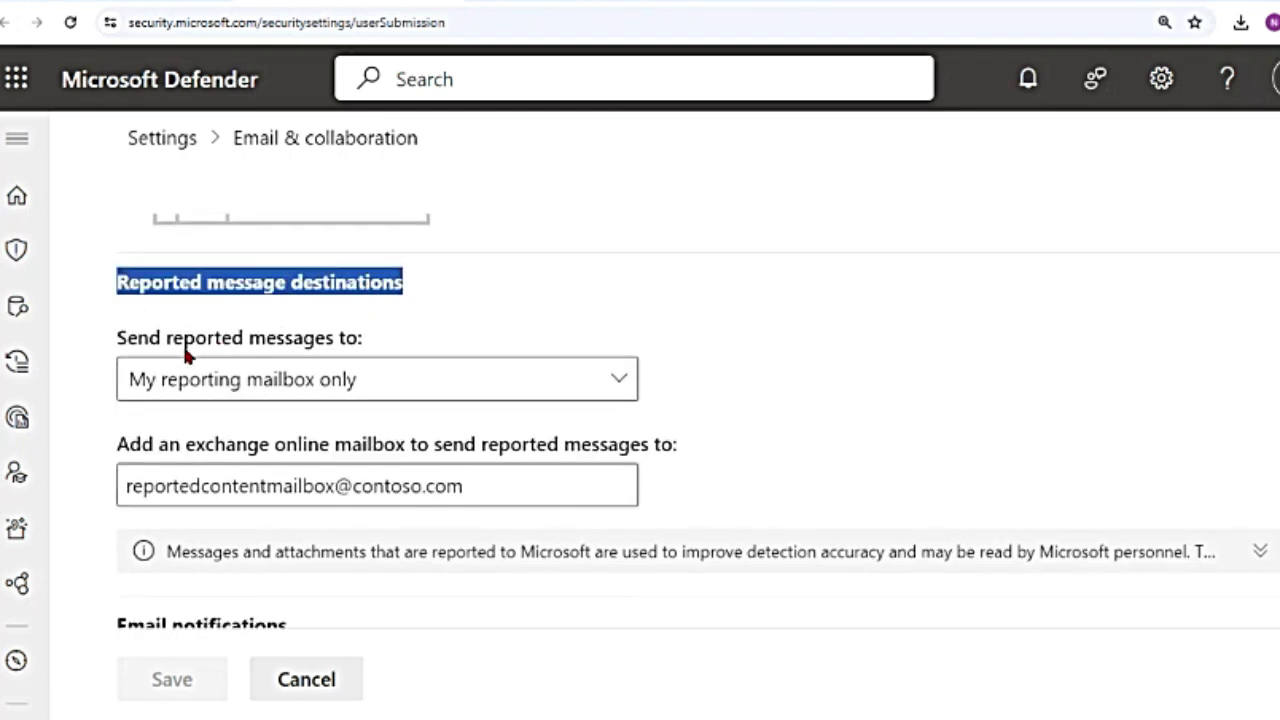
pyautogui.click(384, 391)
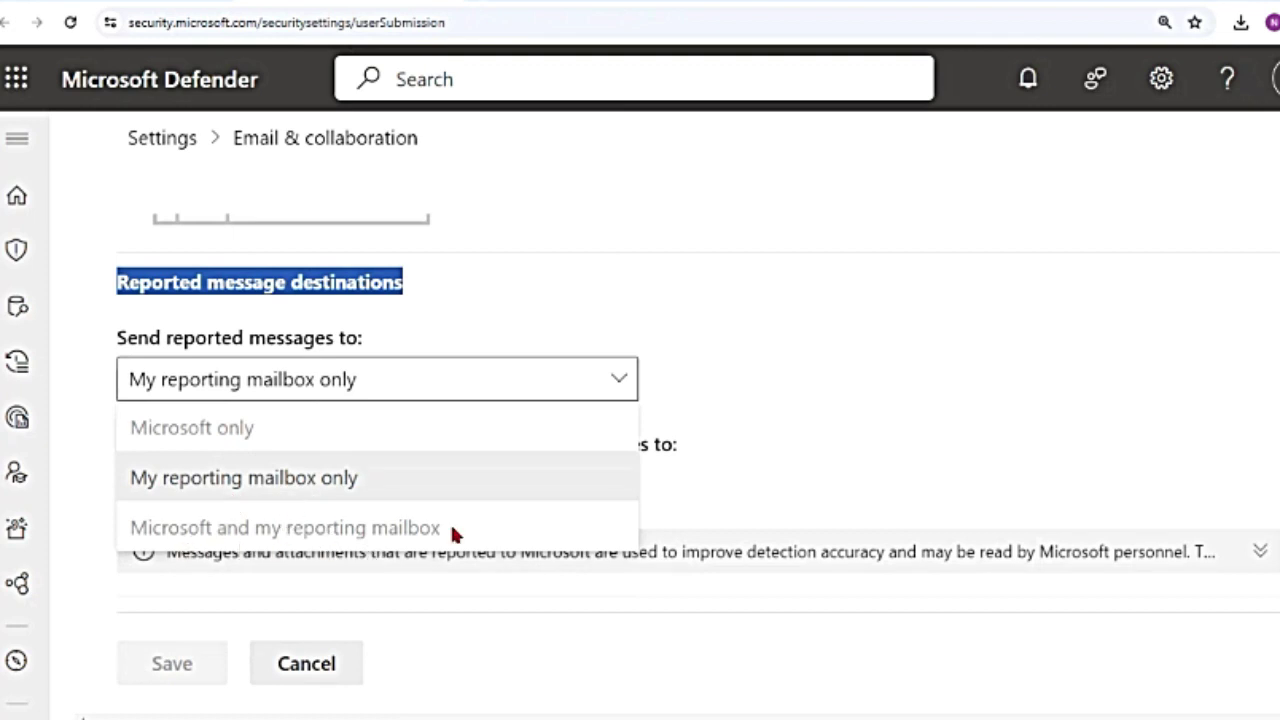
pyautogui.click(758, 400)
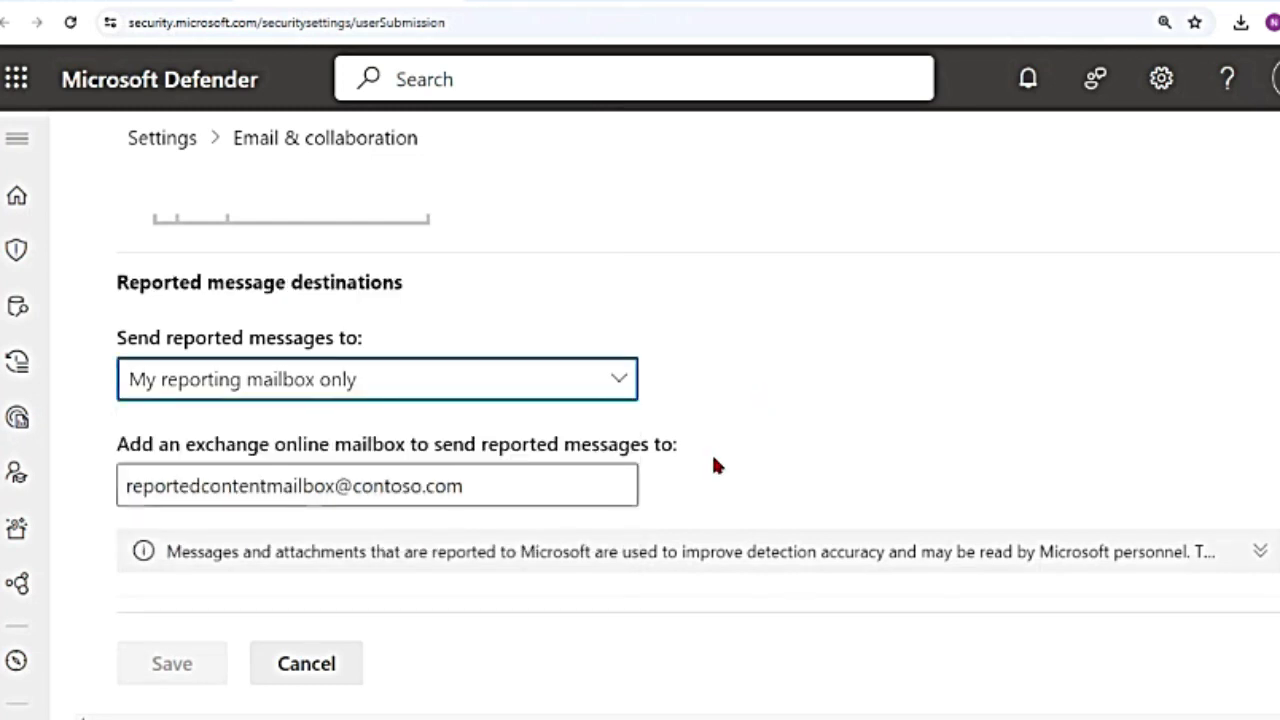
# Check the reporting mailbox field, reconfirm mailbox-only delivery, and return to the User reported list.
pyautogui.moveTo(118, 444); pyautogui.dragTo(245, 457)
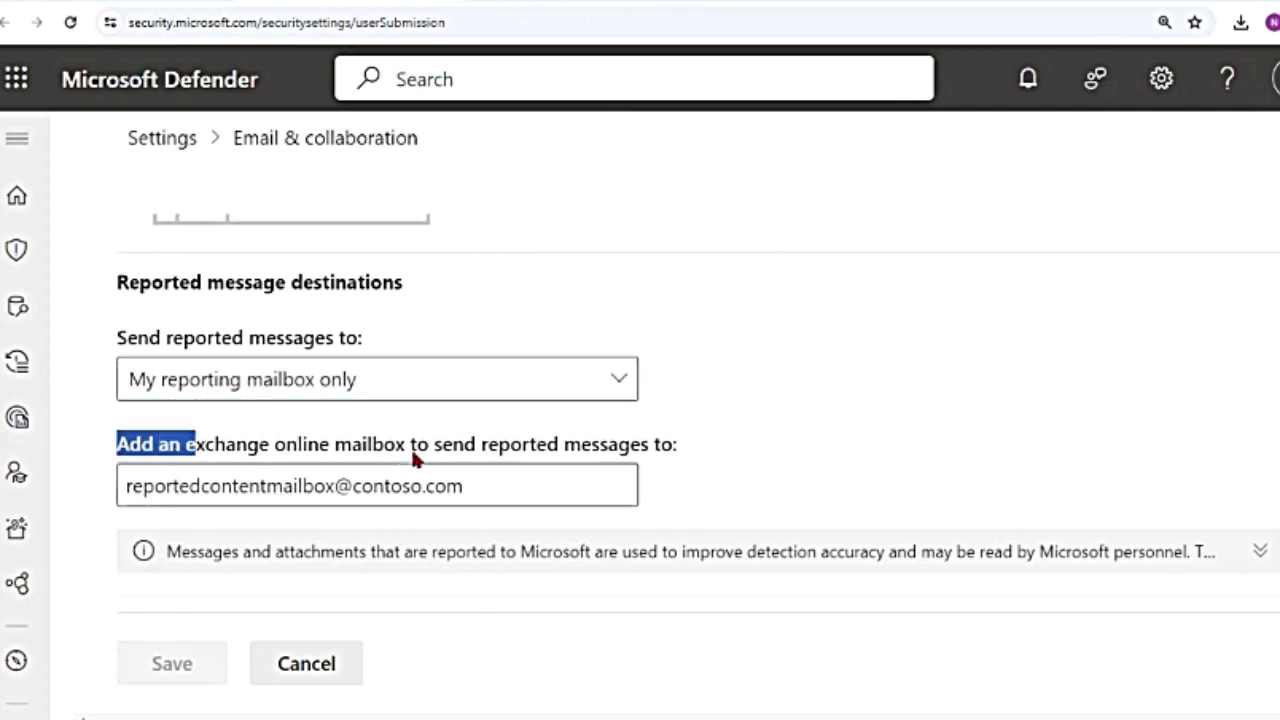
pyautogui.click(484, 491)
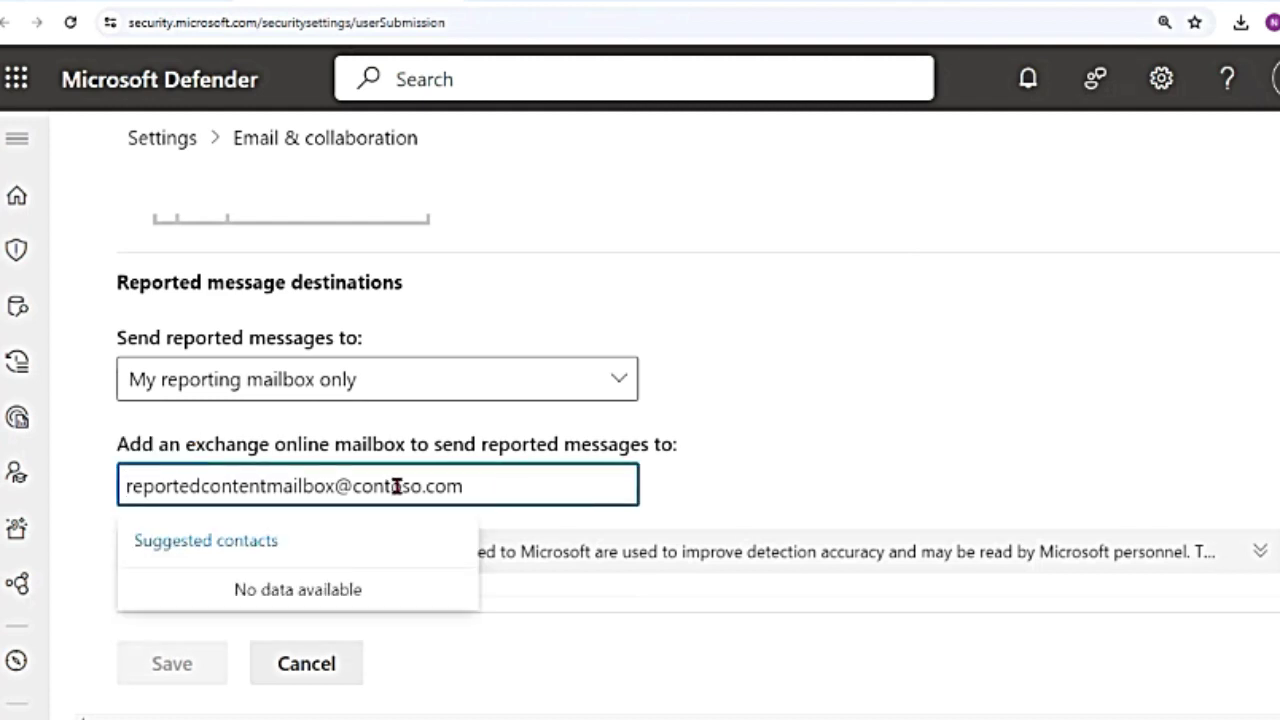
pyautogui.click(486, 385)
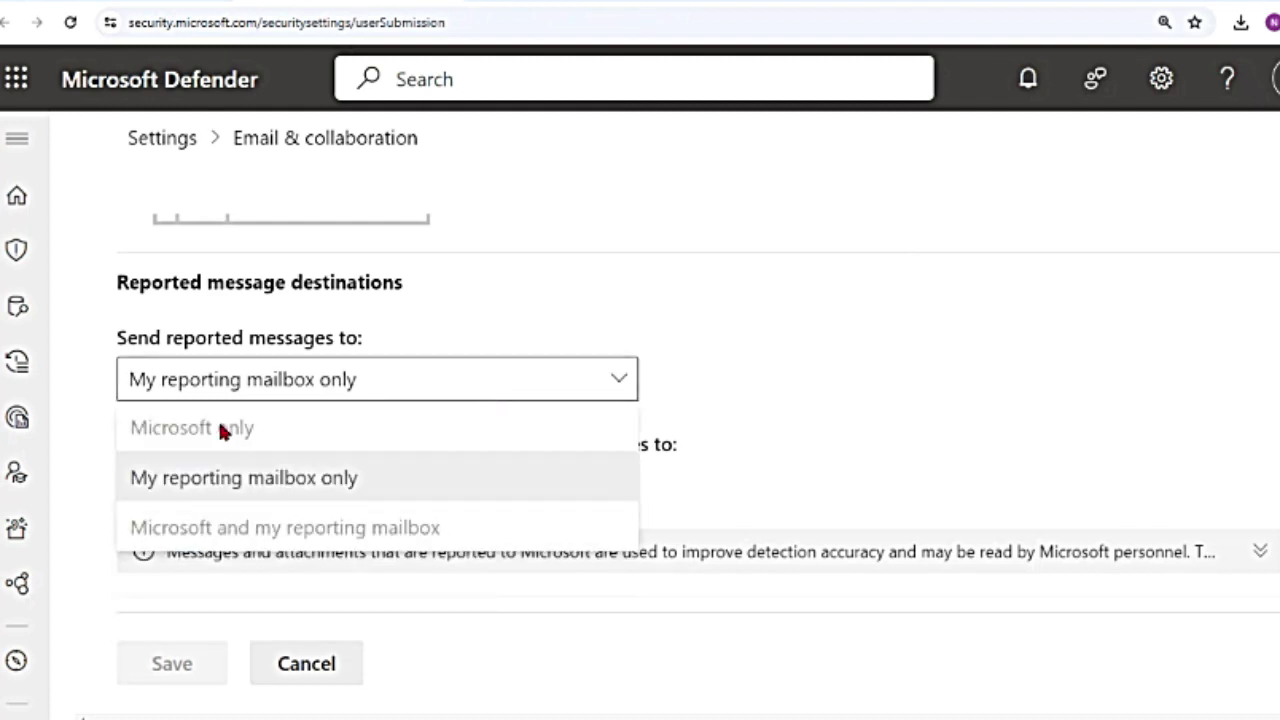
pyautogui.click(893, 354)
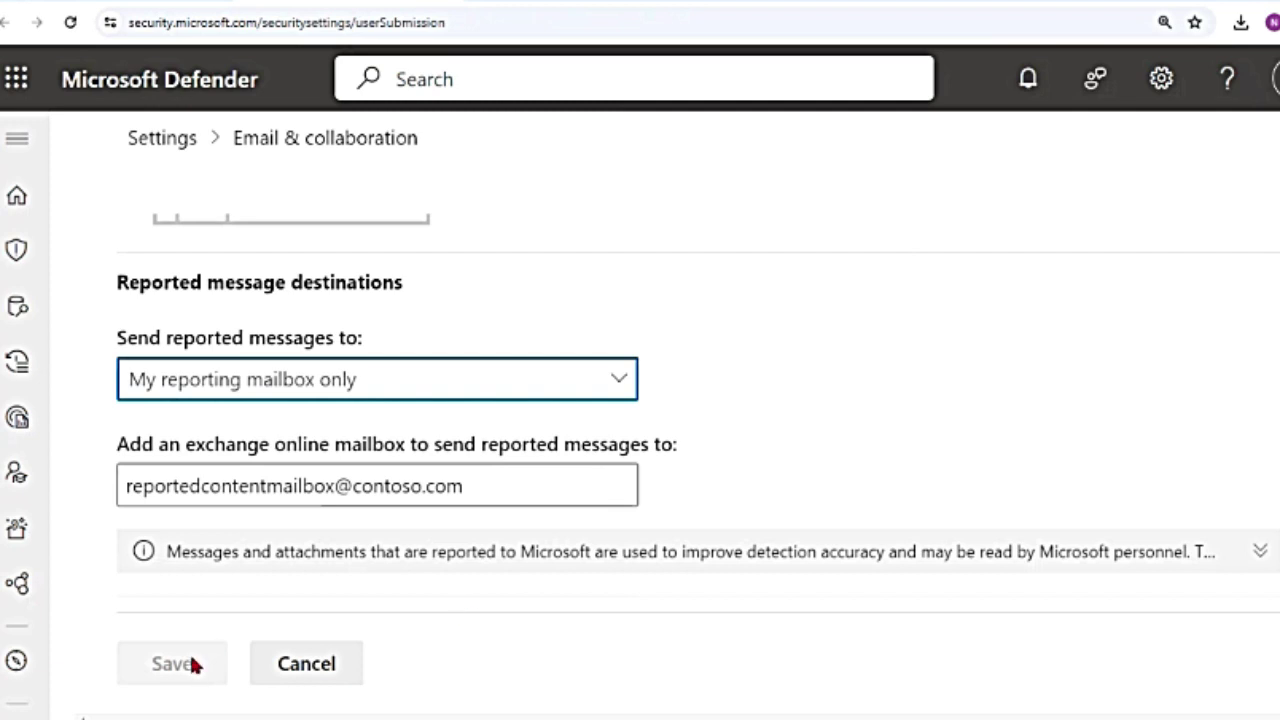
pyautogui.click(5, 22)
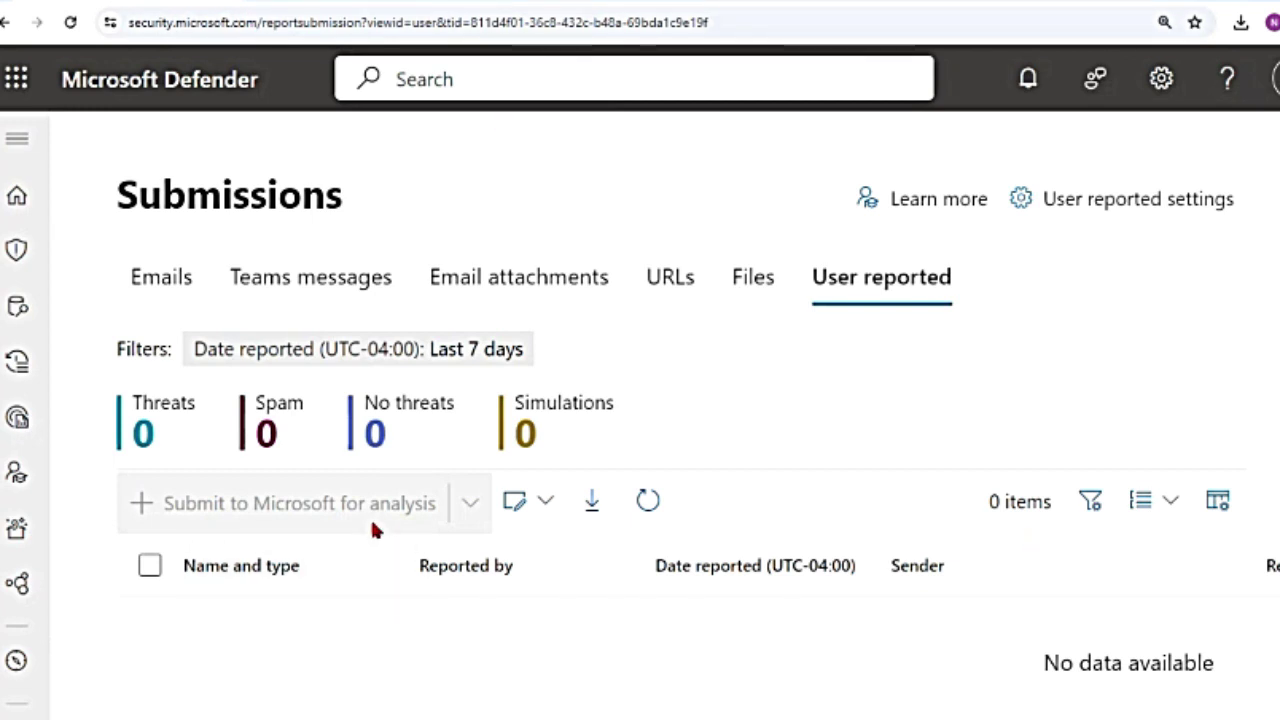
pyautogui.click(548, 503)
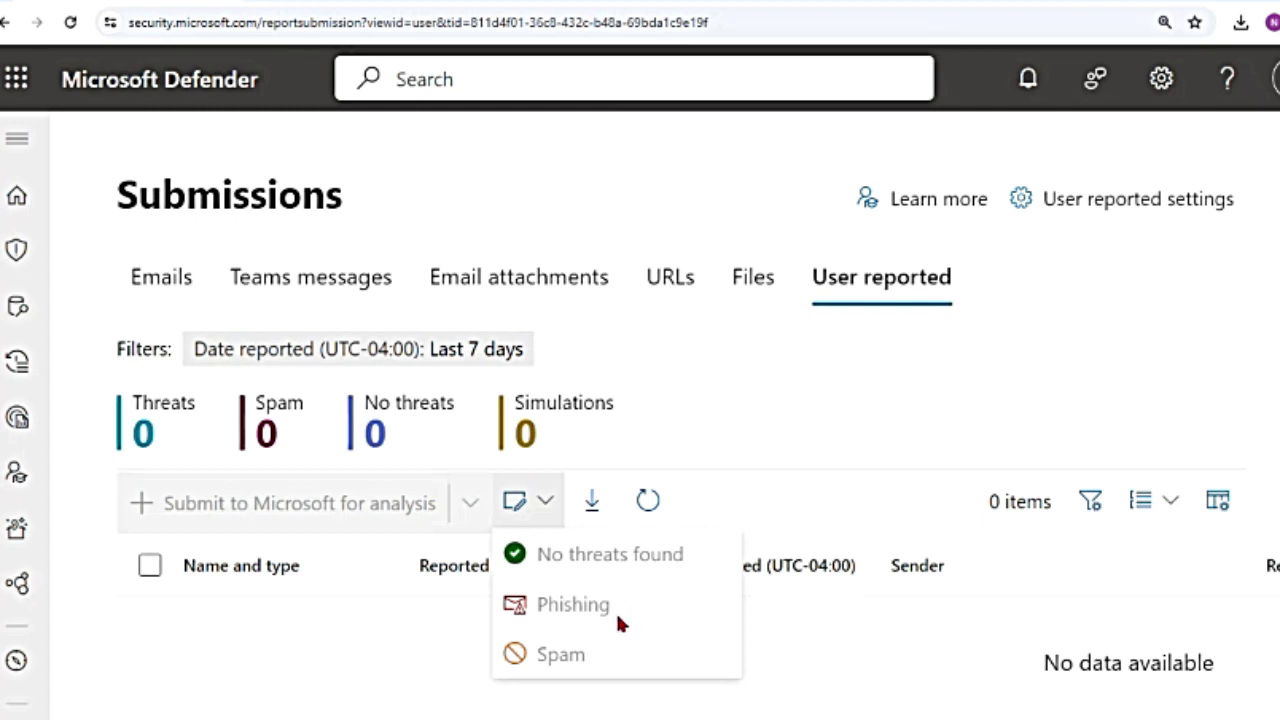
pyautogui.click(1234, 251)
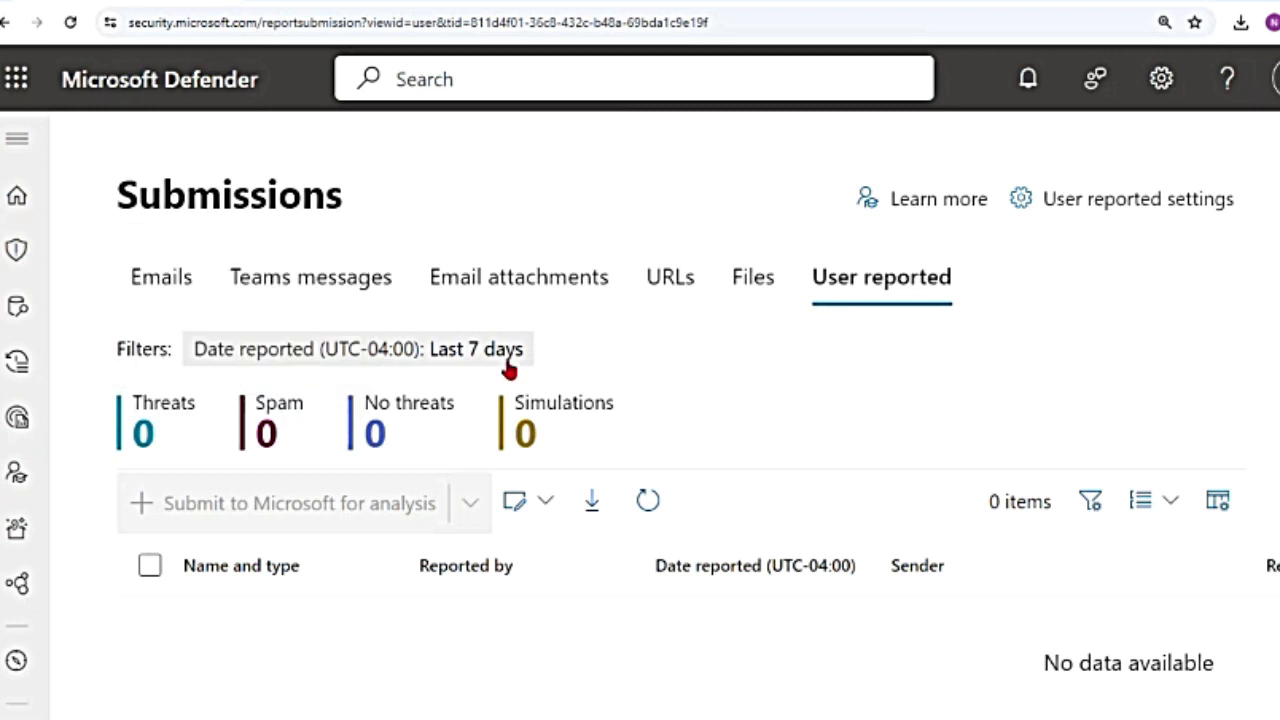
# Open the 'EICAR_Test_File' malware alert from Incidents & alerts > Alerts and show its more actions.
pyautogui.click(18, 140)
pyautogui.click(230, 268)
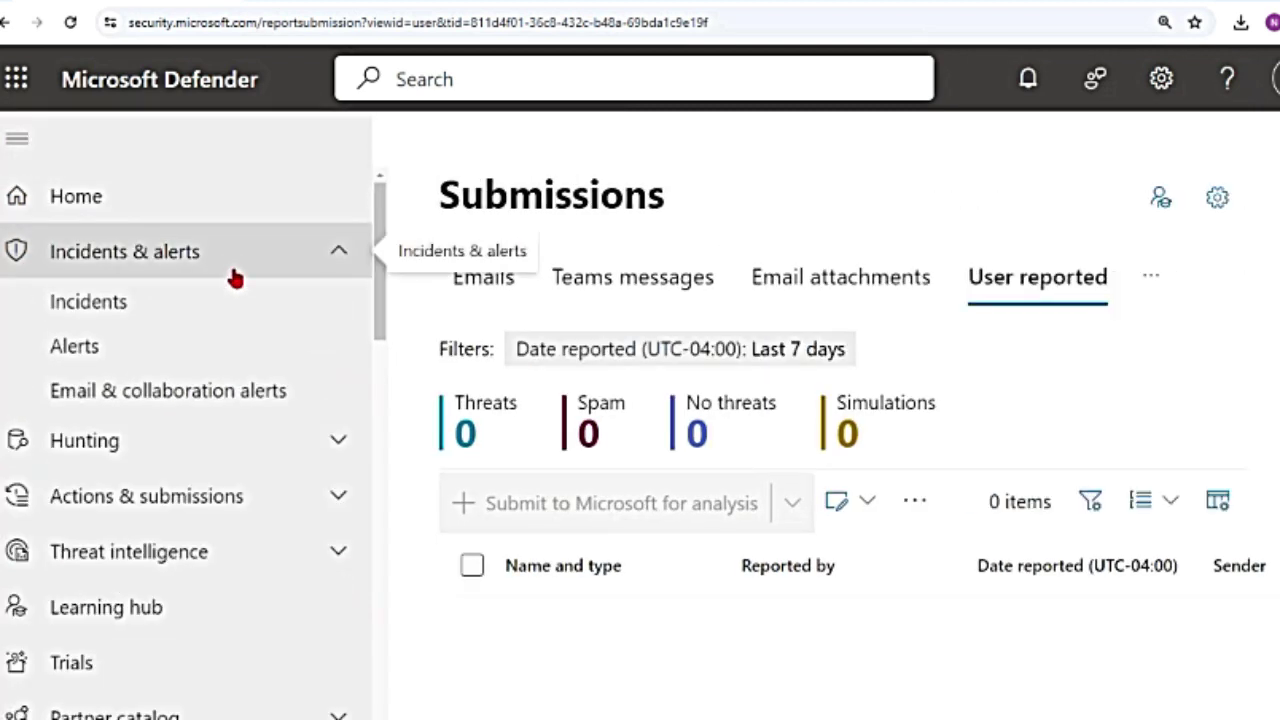
pyautogui.click(88, 357)
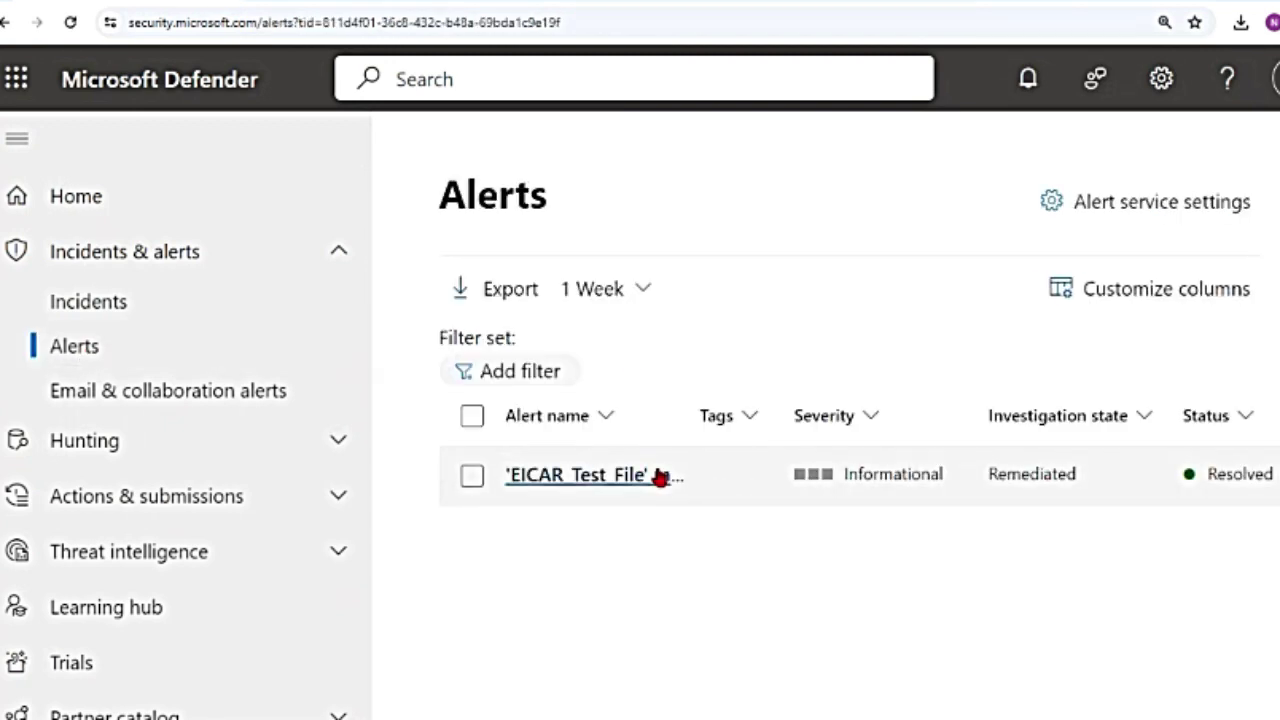
pyautogui.click(796, 482)
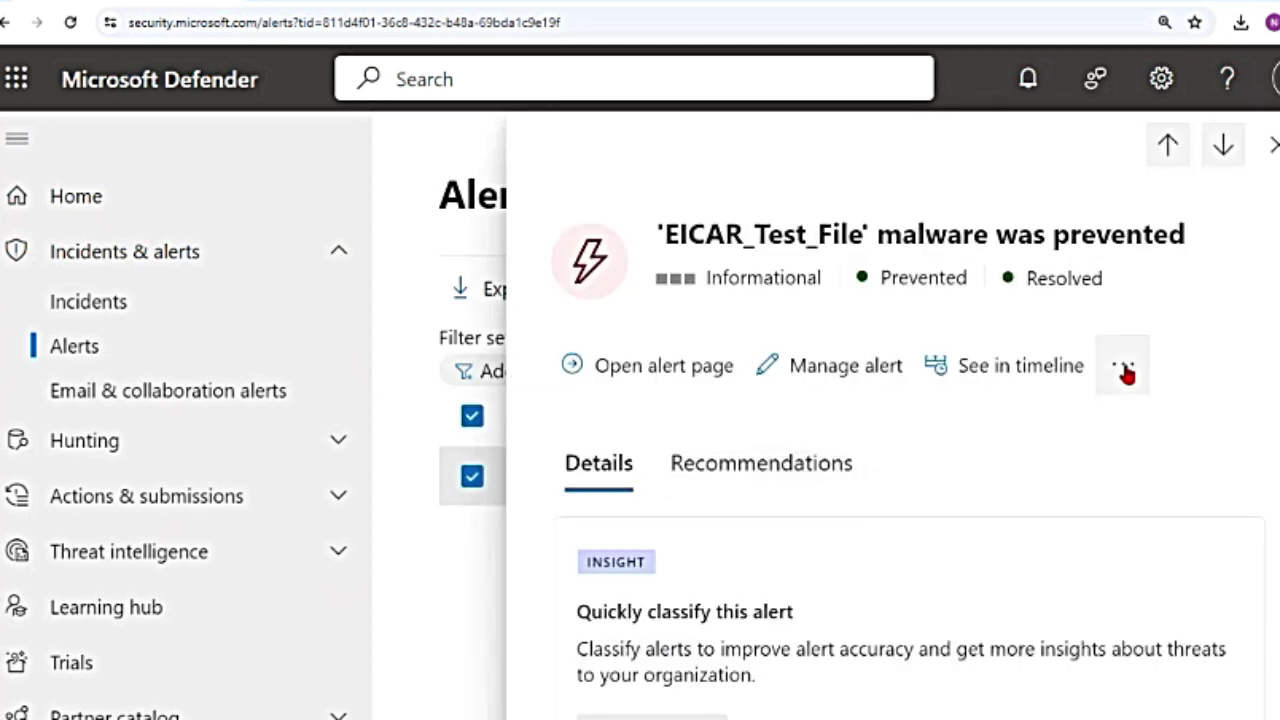
pyautogui.click(1124, 370)
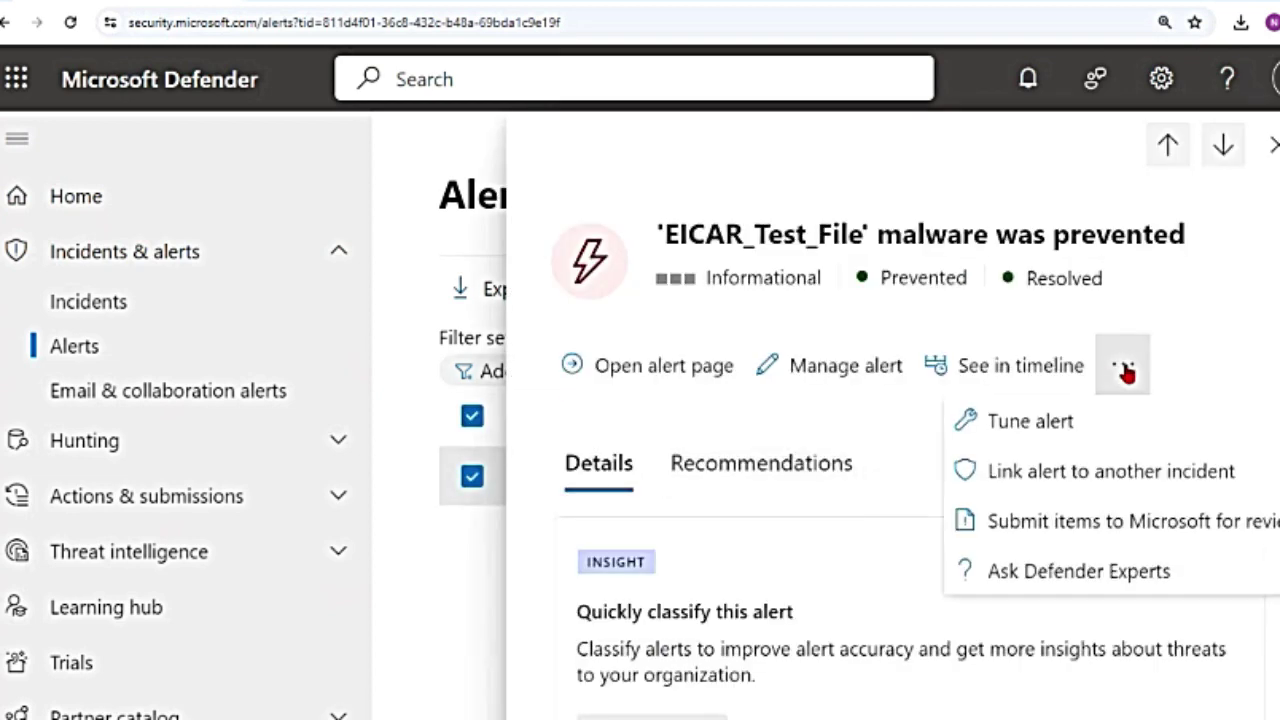
pyautogui.click(1168, 530)
pyautogui.click(846, 470)
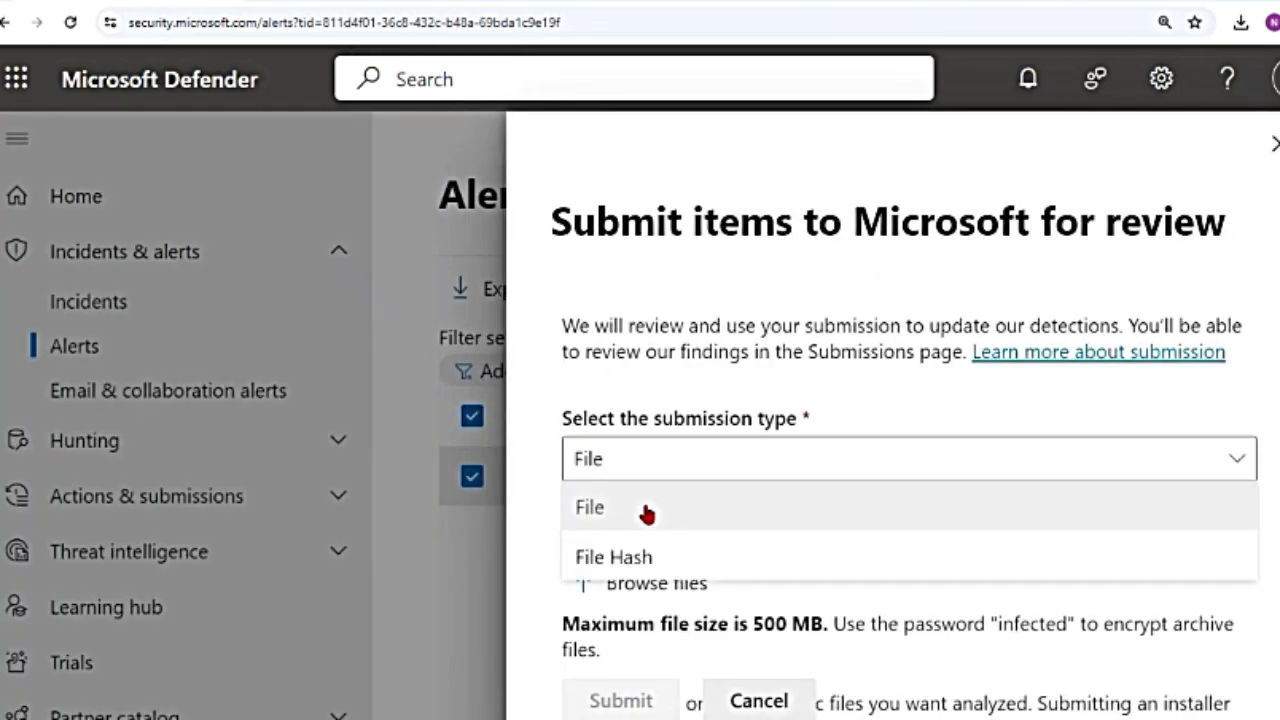
pyautogui.click(610, 558)
pyautogui.click(648, 472)
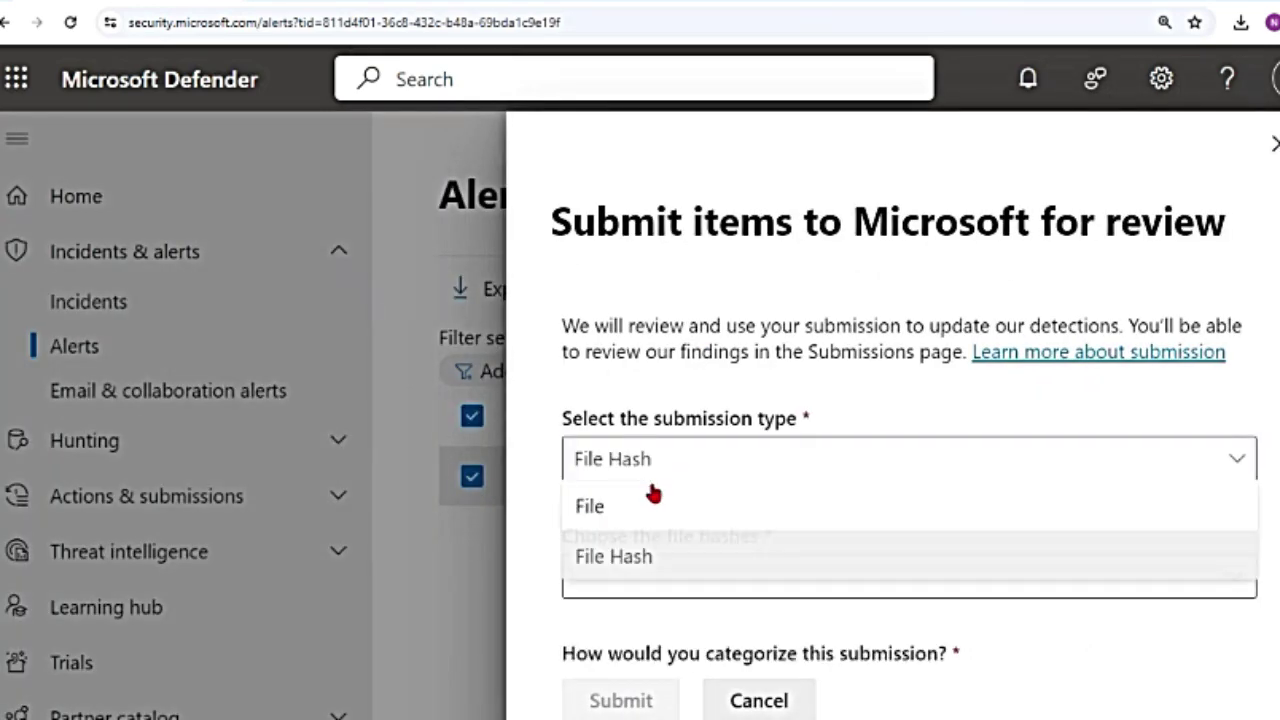
pyautogui.click(622, 562)
pyautogui.scroll(-2, 716, 570)
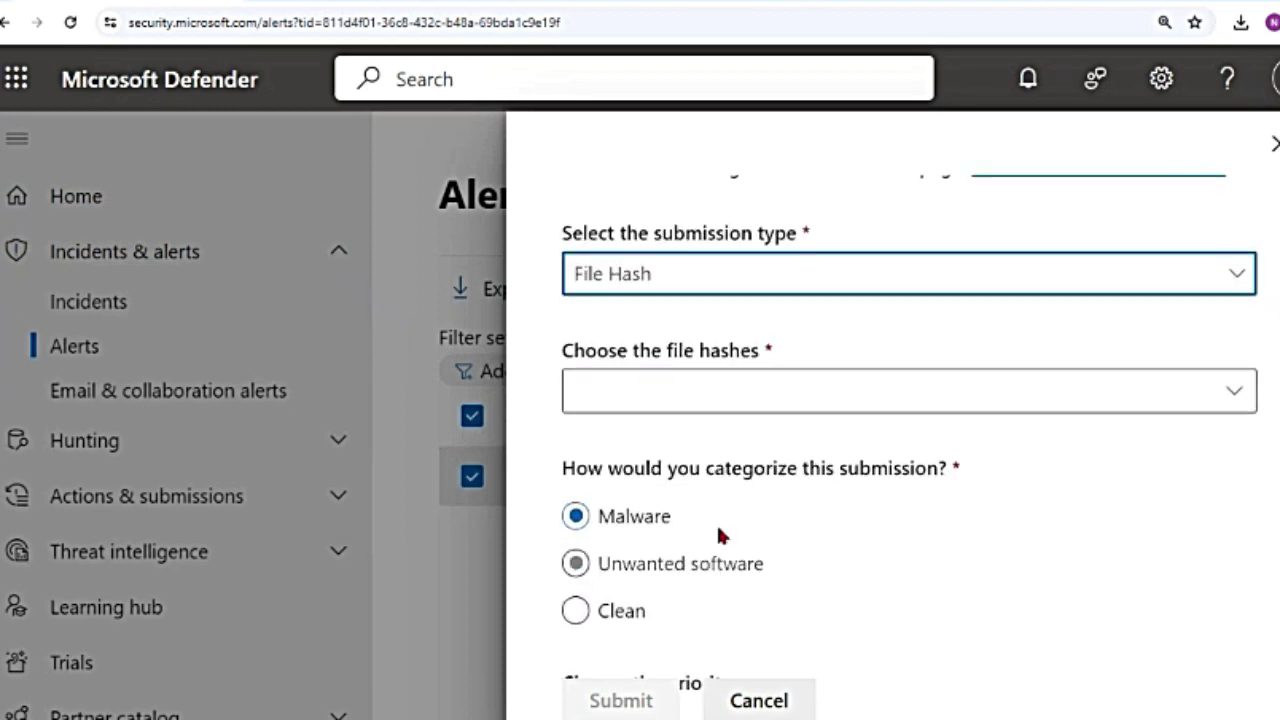
pyautogui.scroll(-4, 986, 526)
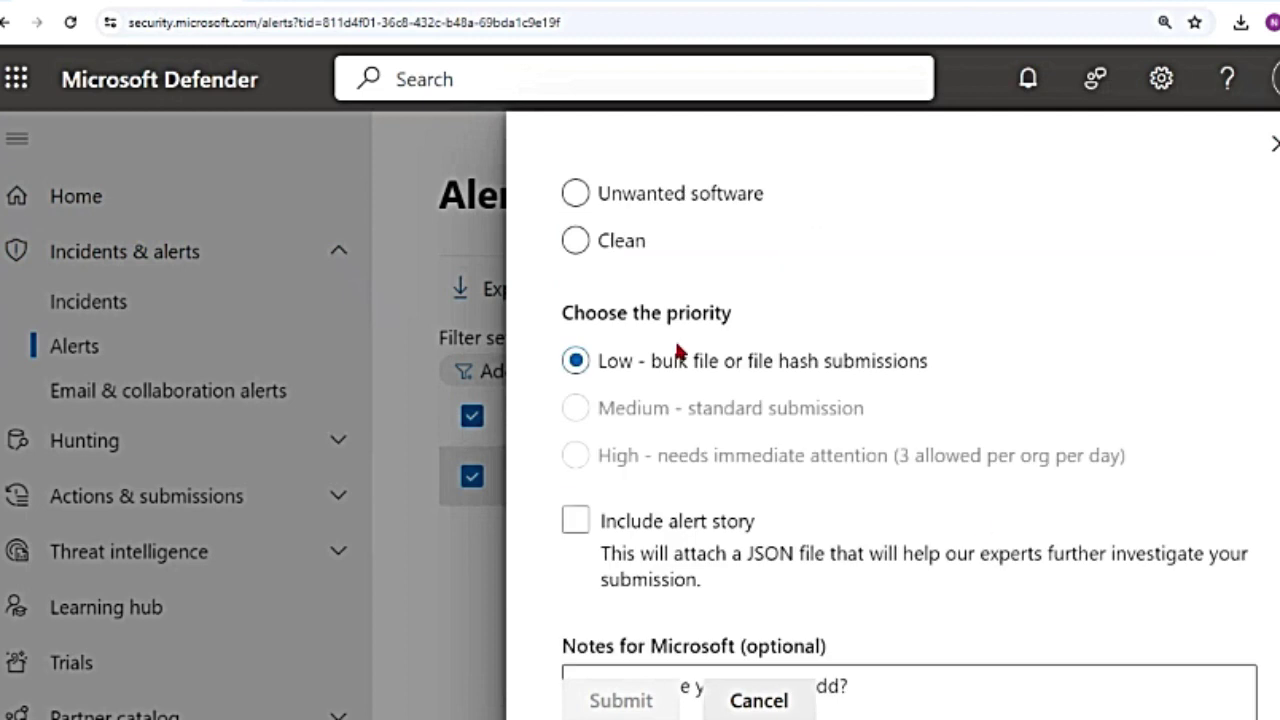
pyautogui.scroll(-1, 820, 563)
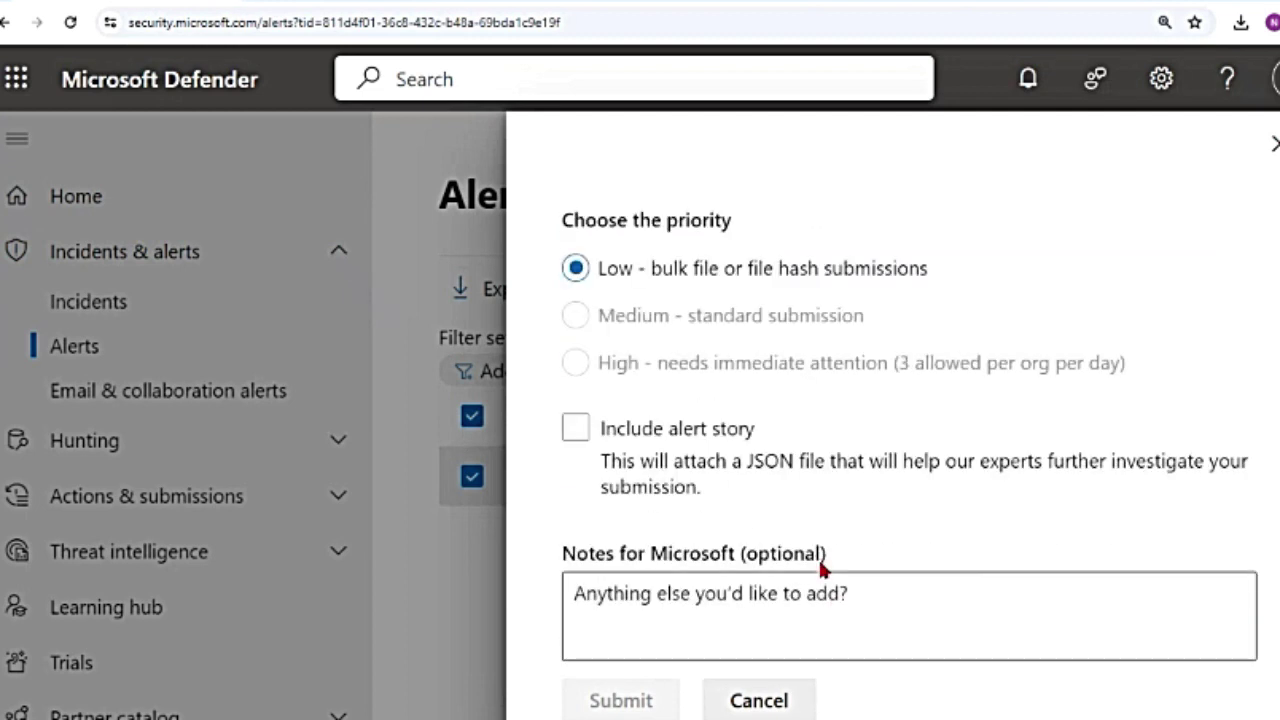
pyautogui.moveTo(757, 486); pyautogui.dragTo(594, 459)
pyautogui.click(597, 426)
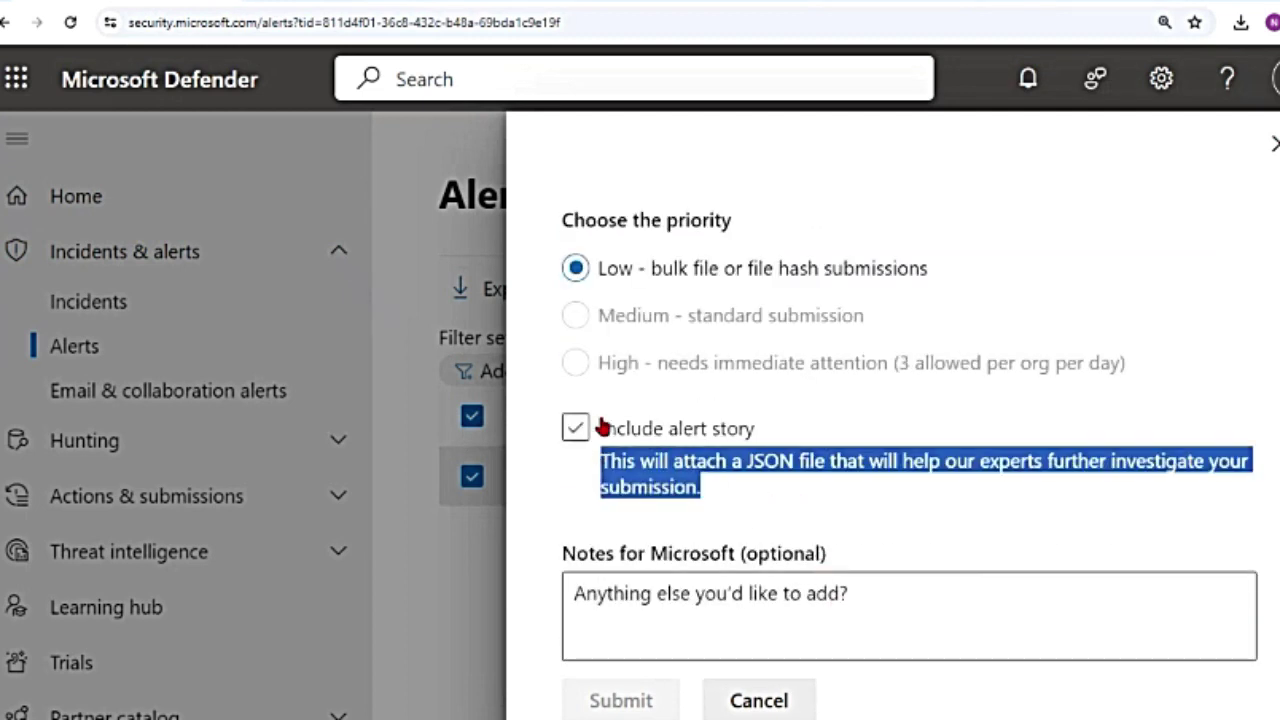
pyautogui.click(641, 440)
pyautogui.scroll(-3, 778, 497)
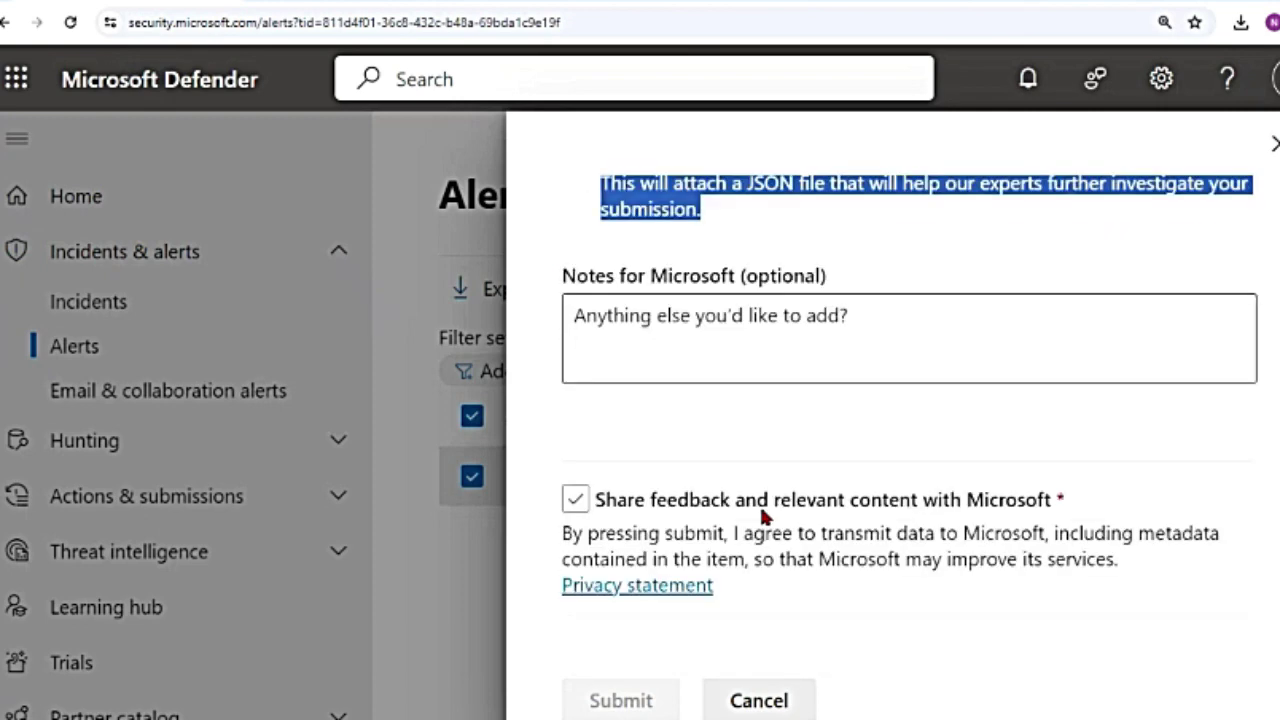
pyautogui.scroll(4, 857, 493)
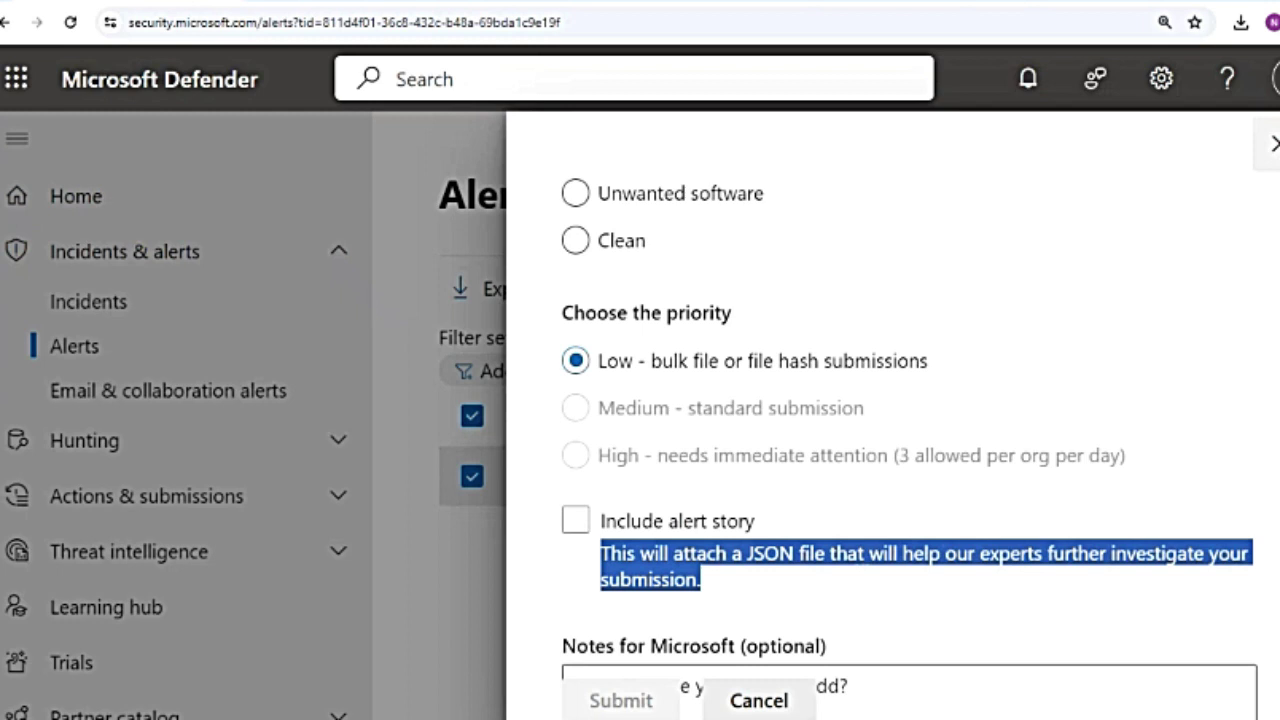
pyautogui.press('Escape')
# Close the alert details and open Email & collaboration > Review with Quarantine and Restricted Entities.
pyautogui.click(1272, 145)
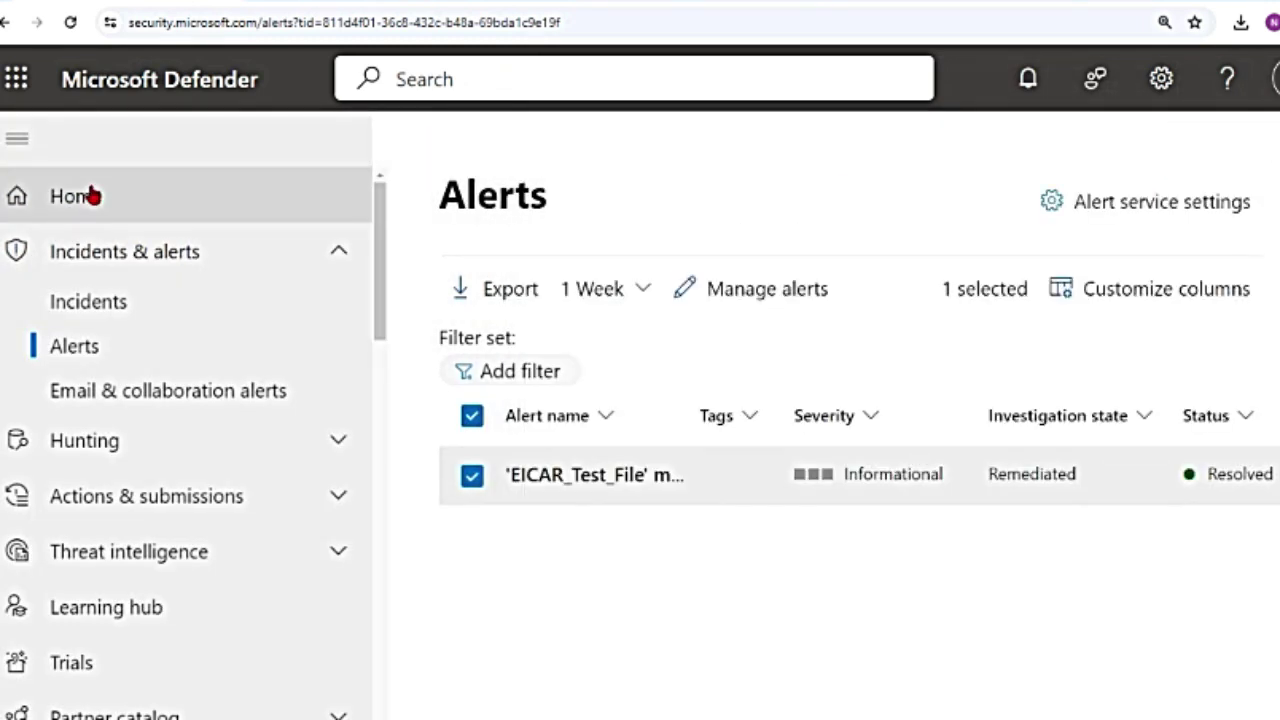
pyautogui.scroll(-2, 191, 666)
pyautogui.scroll(-8, 191, 666)
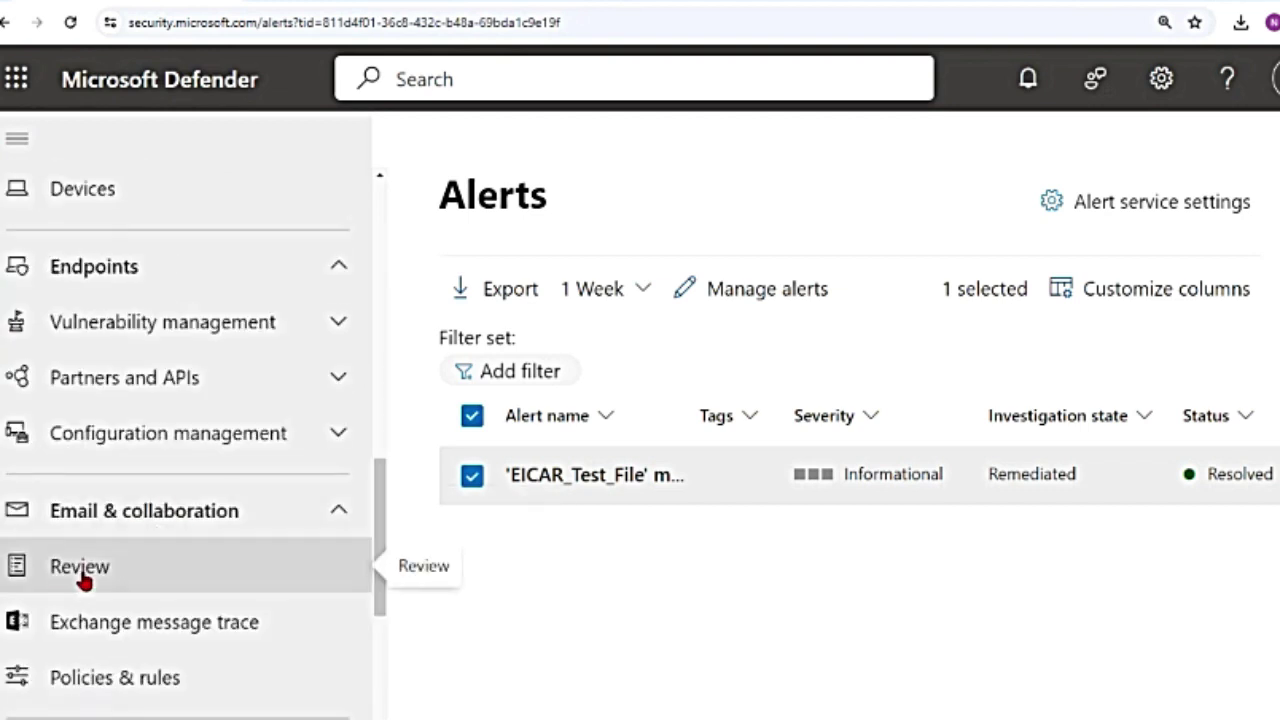
pyautogui.click(83, 577)
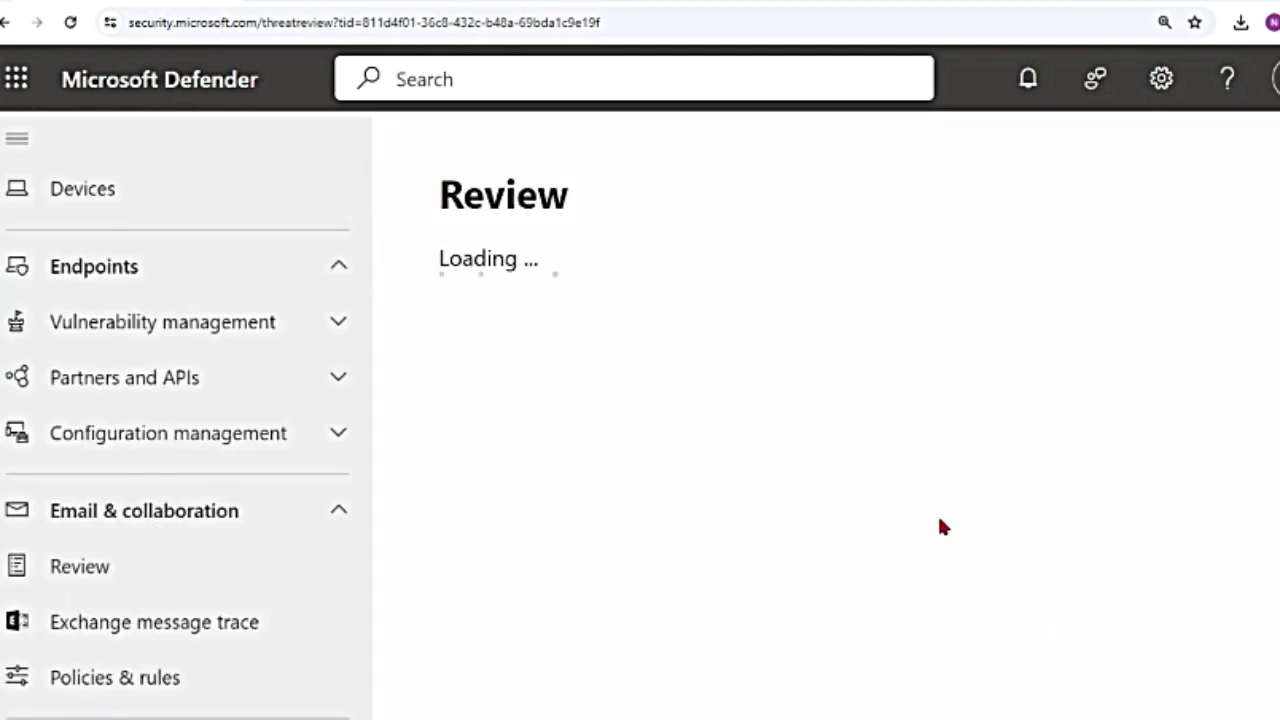
pyautogui.scroll(-1, 860, 516)
pyautogui.scroll(-3, 737, 566)
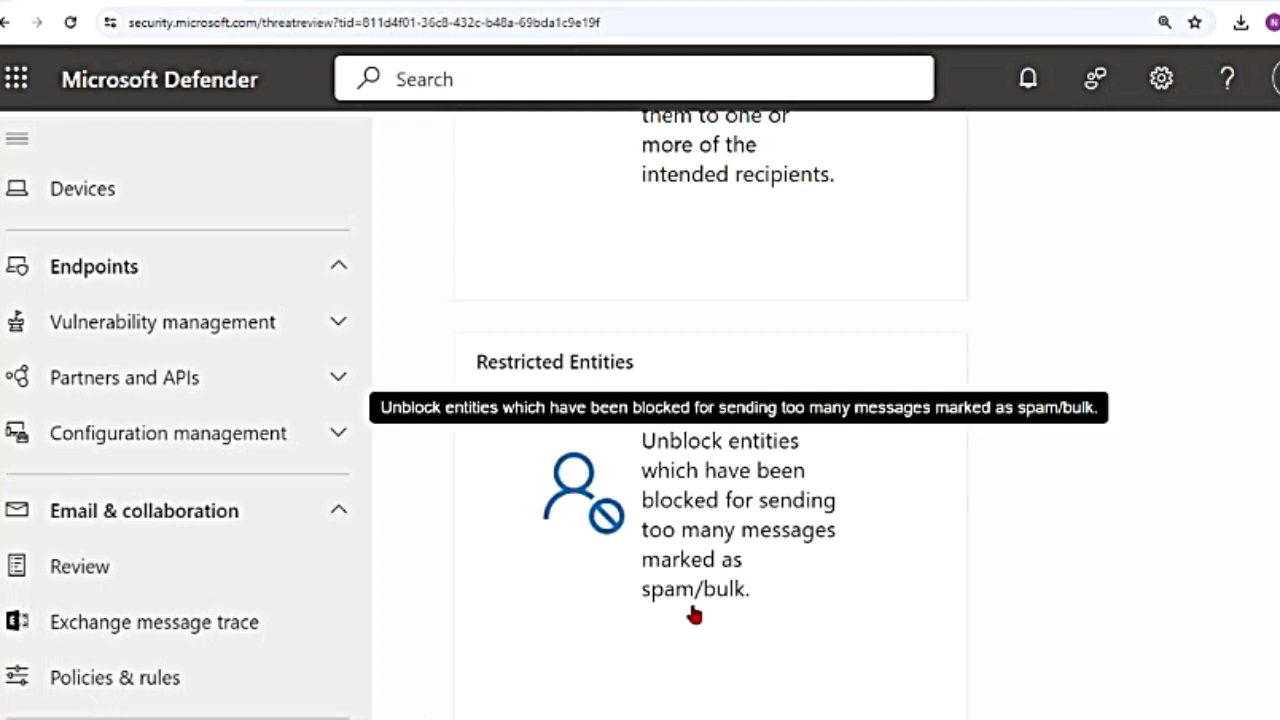
pyautogui.scroll(4, 729, 618)
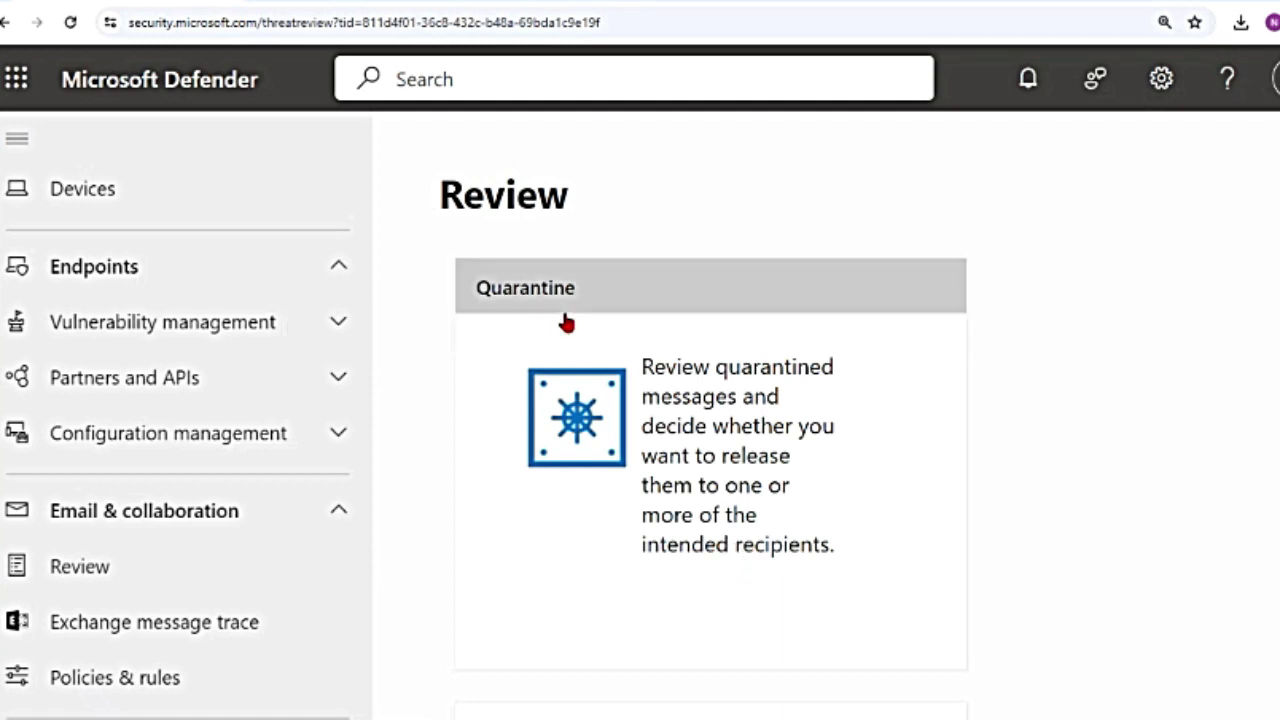
# Open quarantined email and expand its More actions to reveal Submit for review, then switch to Notepad.
pyautogui.click(688, 468)
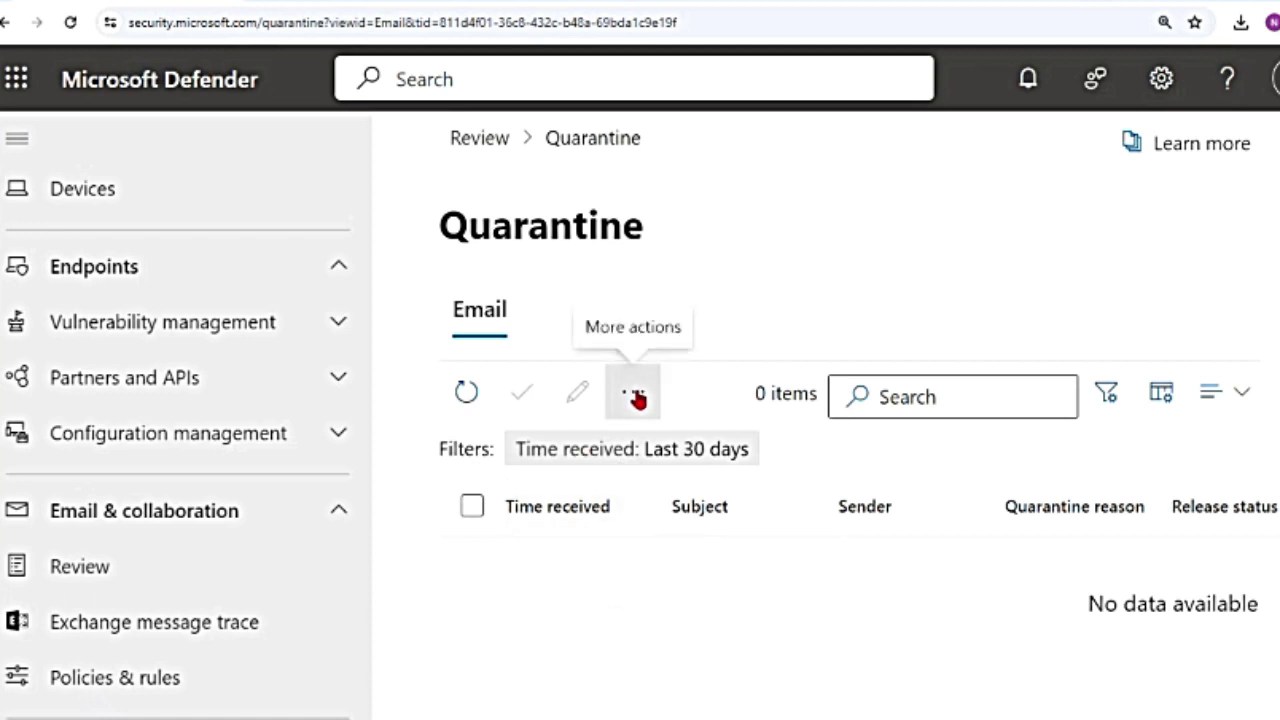
pyautogui.click(634, 396)
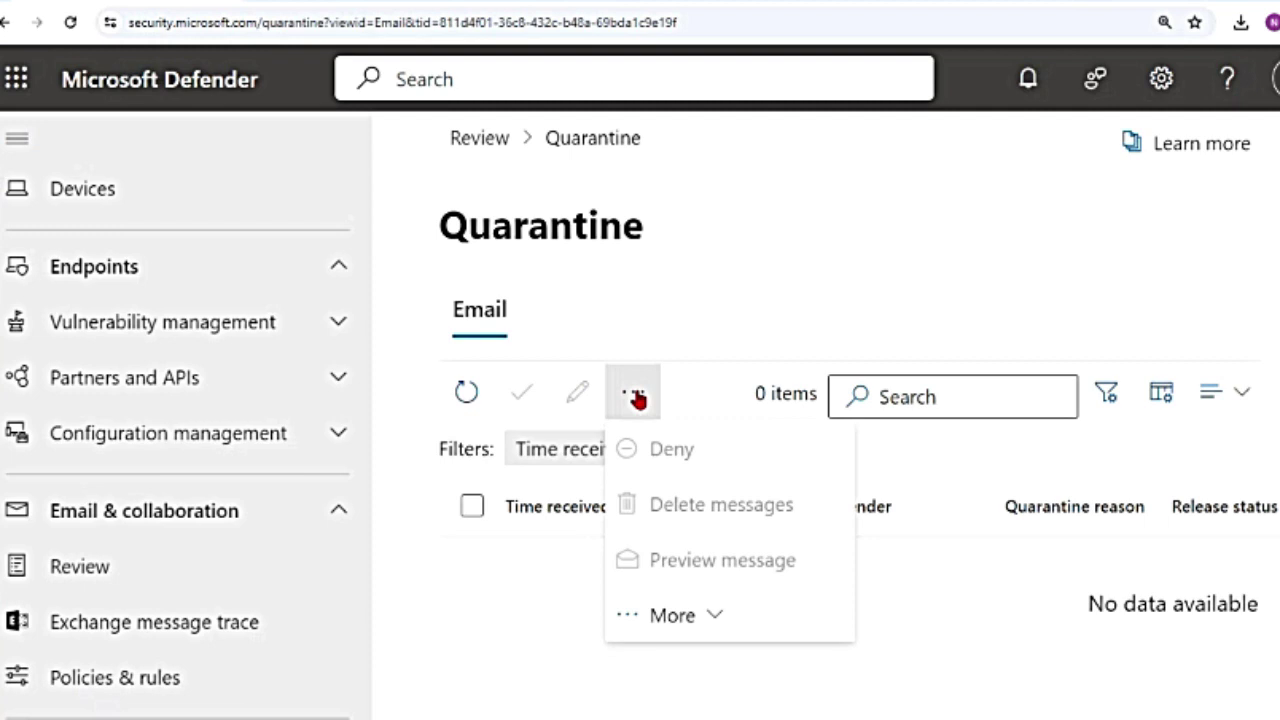
pyautogui.click(715, 622)
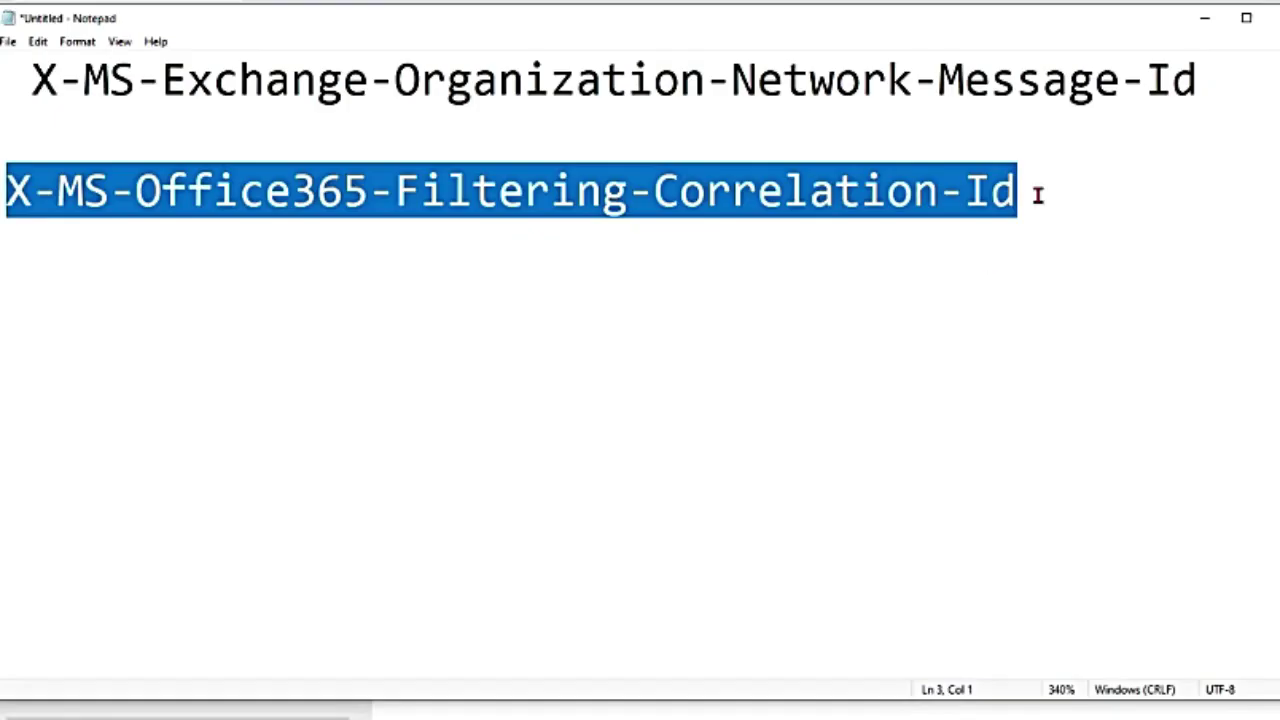
pyautogui.click(1038, 194)
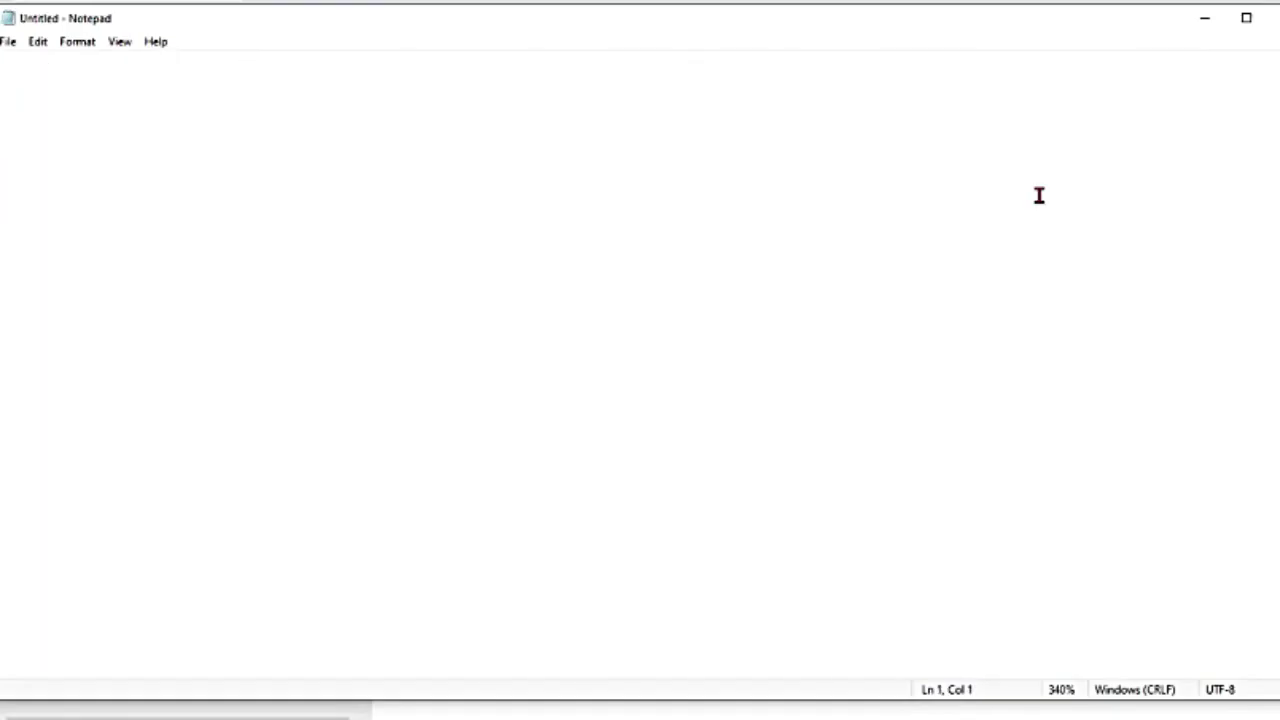
pyautogui.write('https://www.microsoft.com/wdsi/filesubmission')
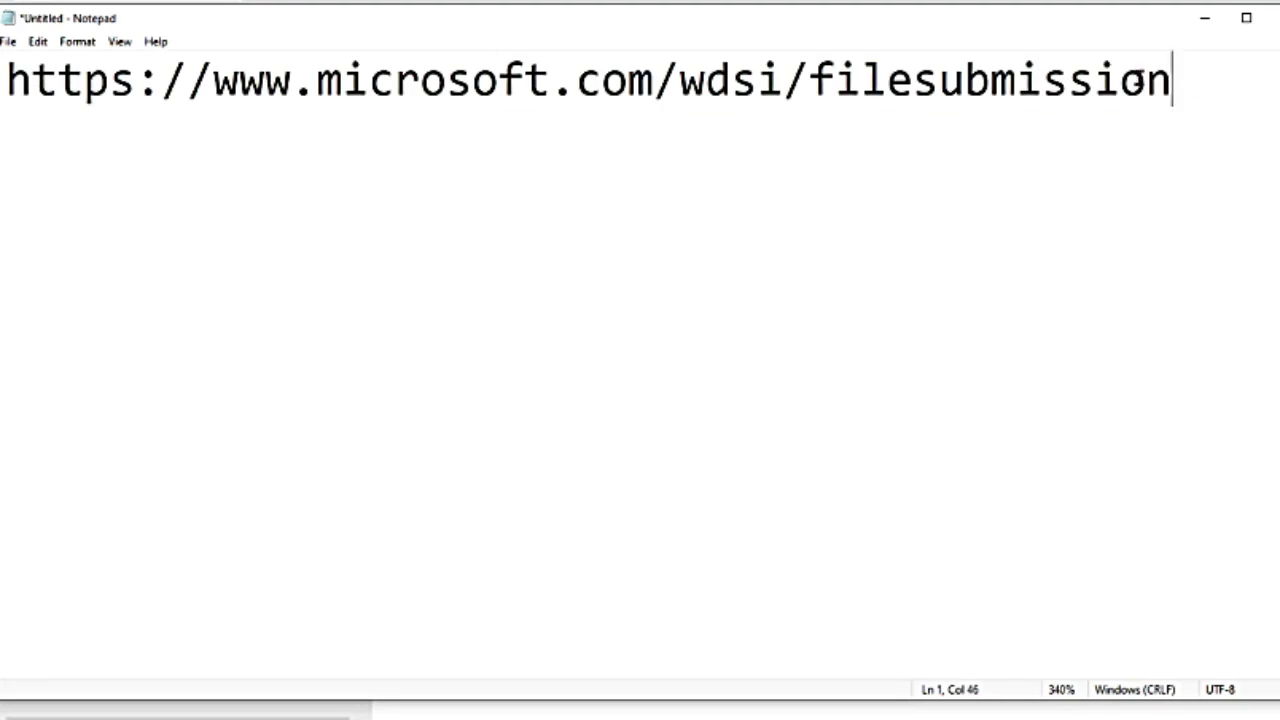
pyautogui.moveTo(1168, 80); pyautogui.dragTo(212, 80)
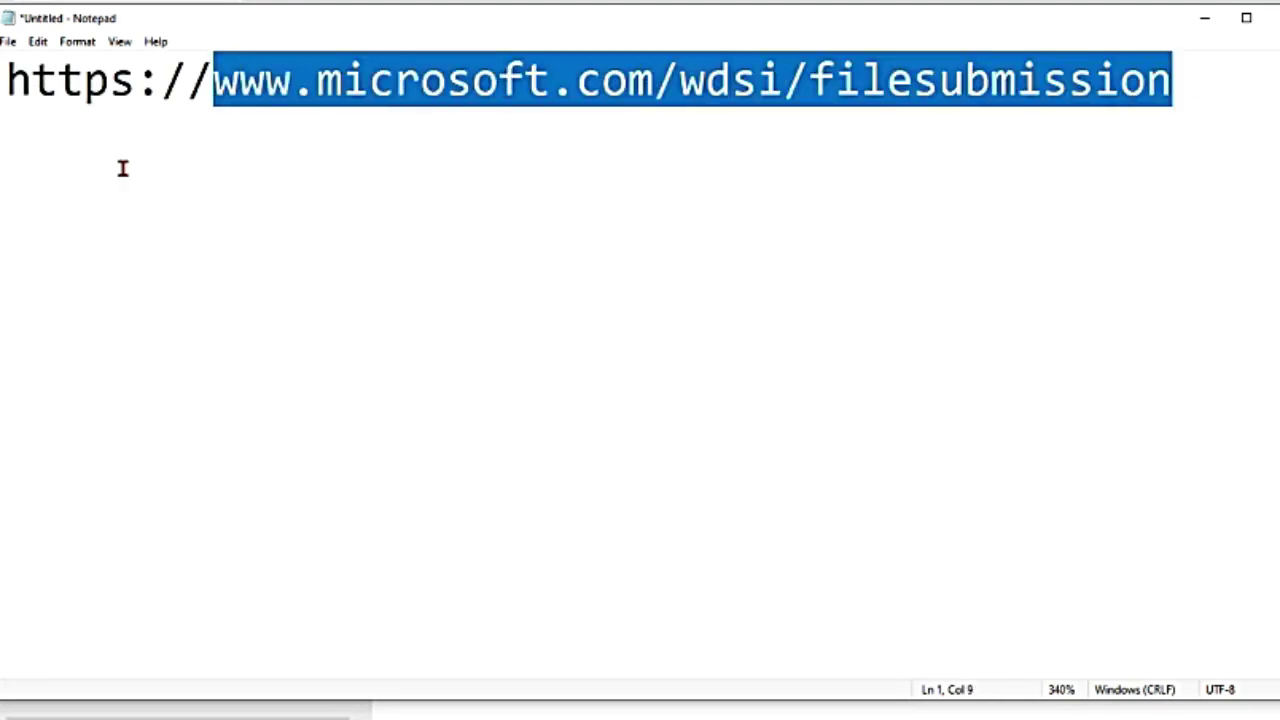
pyautogui.moveTo(8, 80); pyautogui.dragTo(1227, 154)
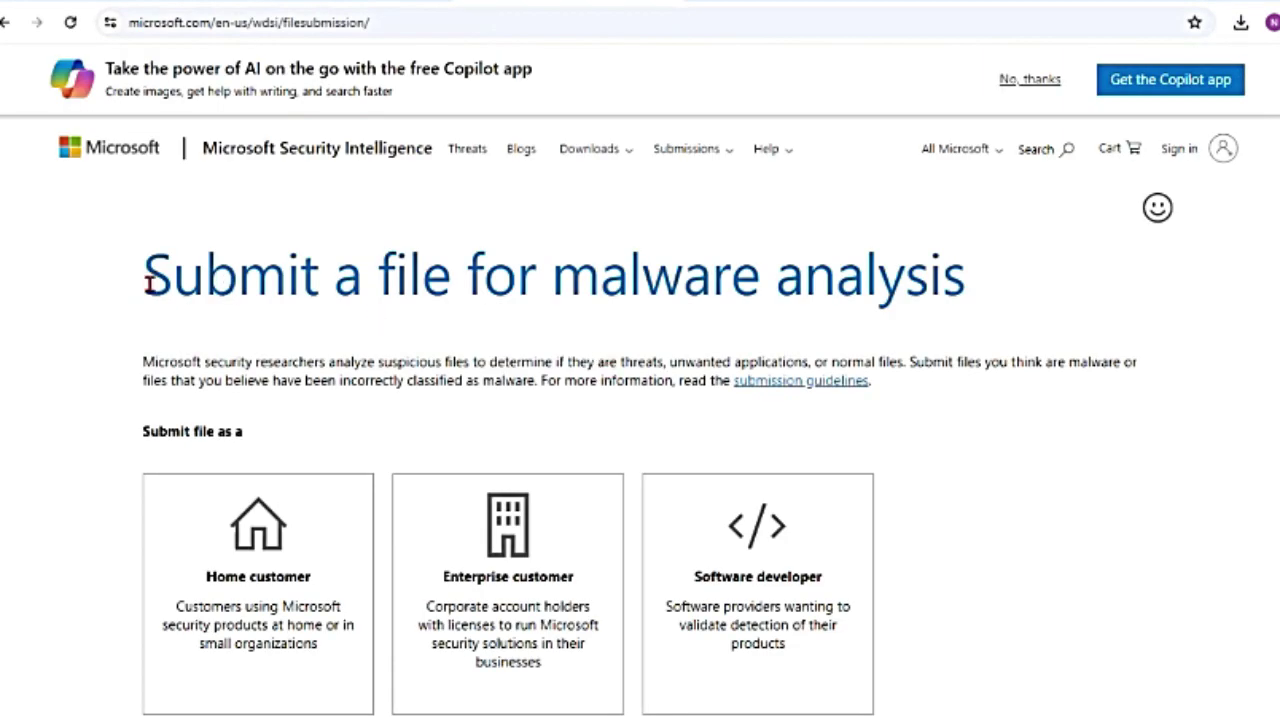
# Choose Home customer on the Submit a file for malware analysis page and continue.
pyautogui.moveTo(147, 285); pyautogui.dragTo(1030, 310)
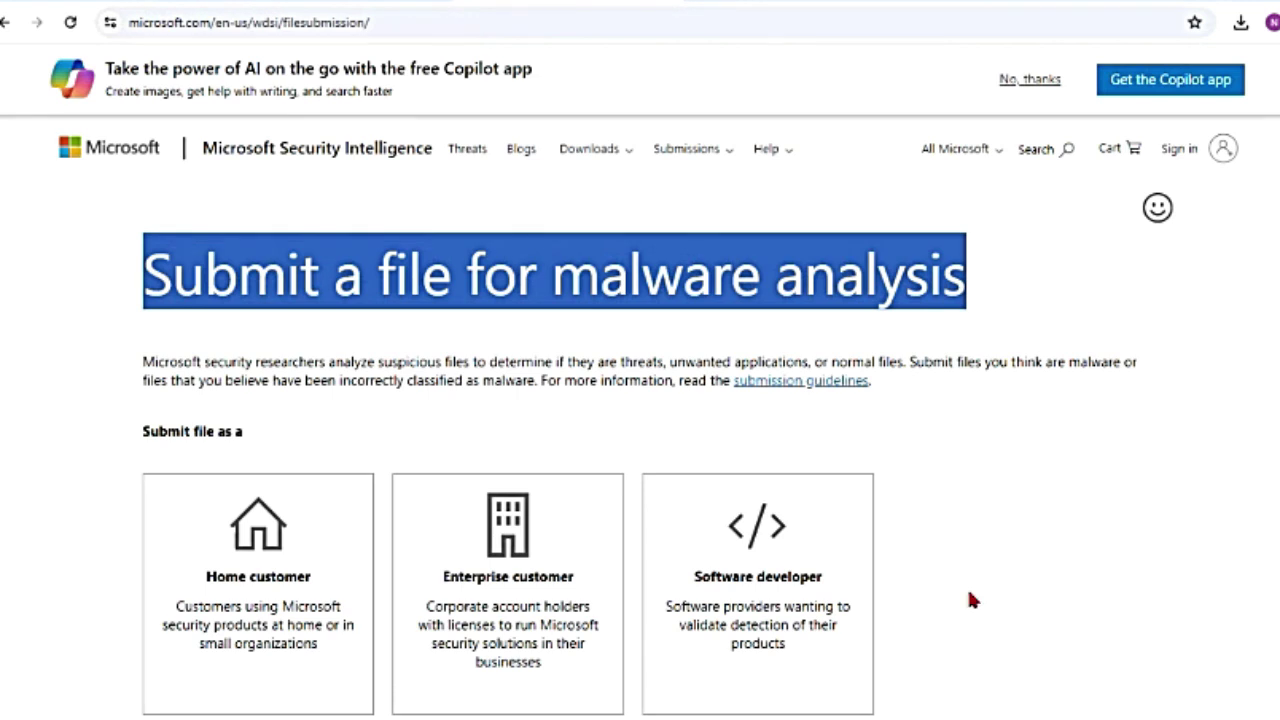
pyautogui.scroll(-1, 949, 600)
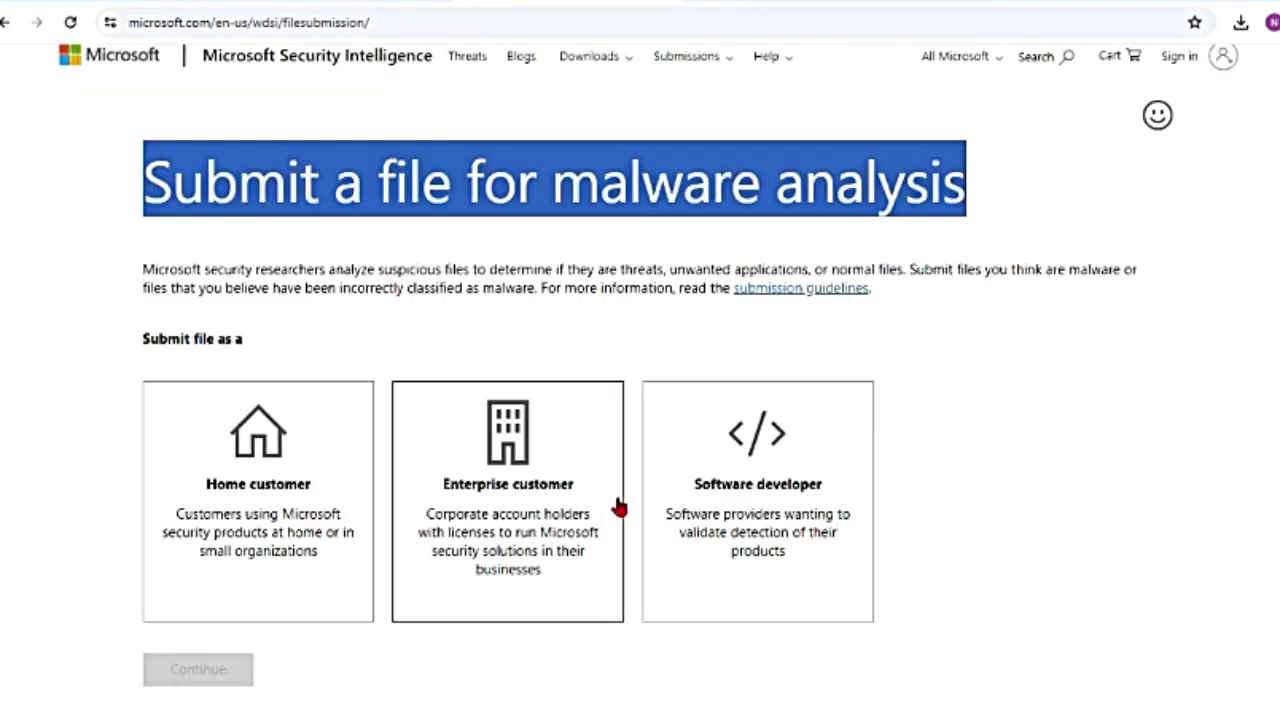
pyautogui.click(230, 507)
pyautogui.click(207, 672)
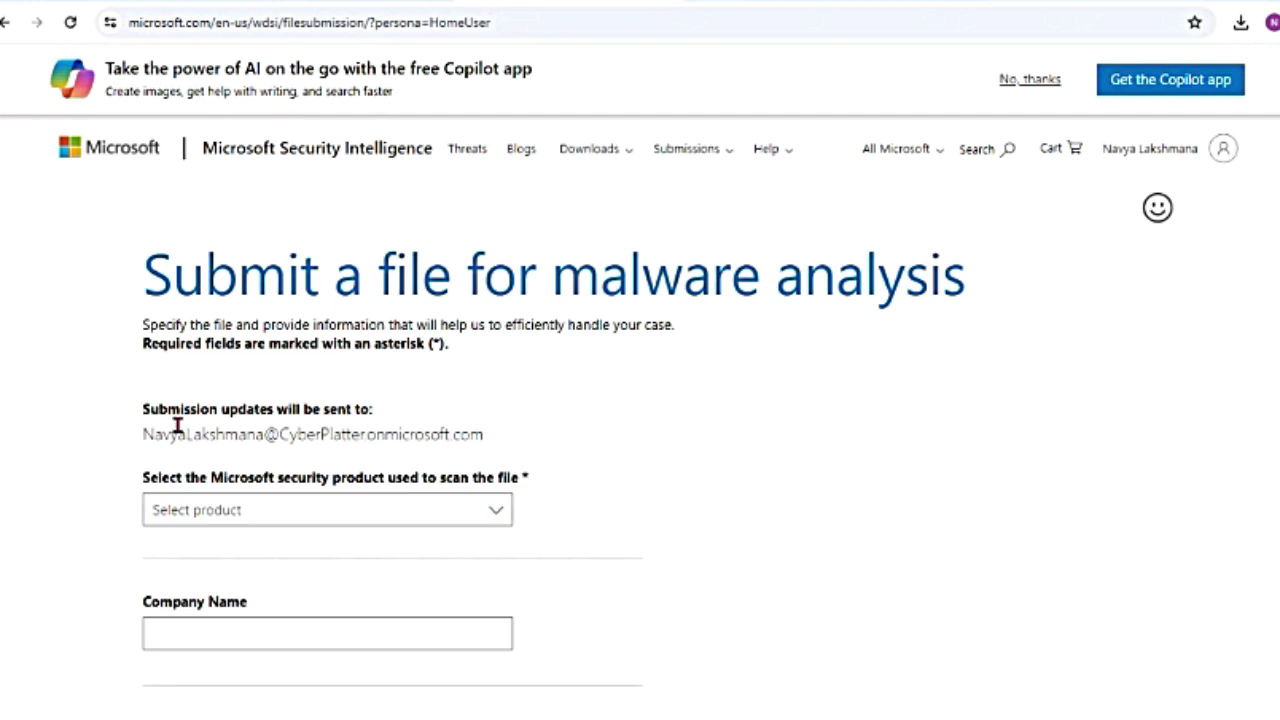
# Open the security product list and look for Microsoft Defender Antivirus (Windows 10).
pyautogui.moveTo(143, 433); pyautogui.dragTo(404, 421)
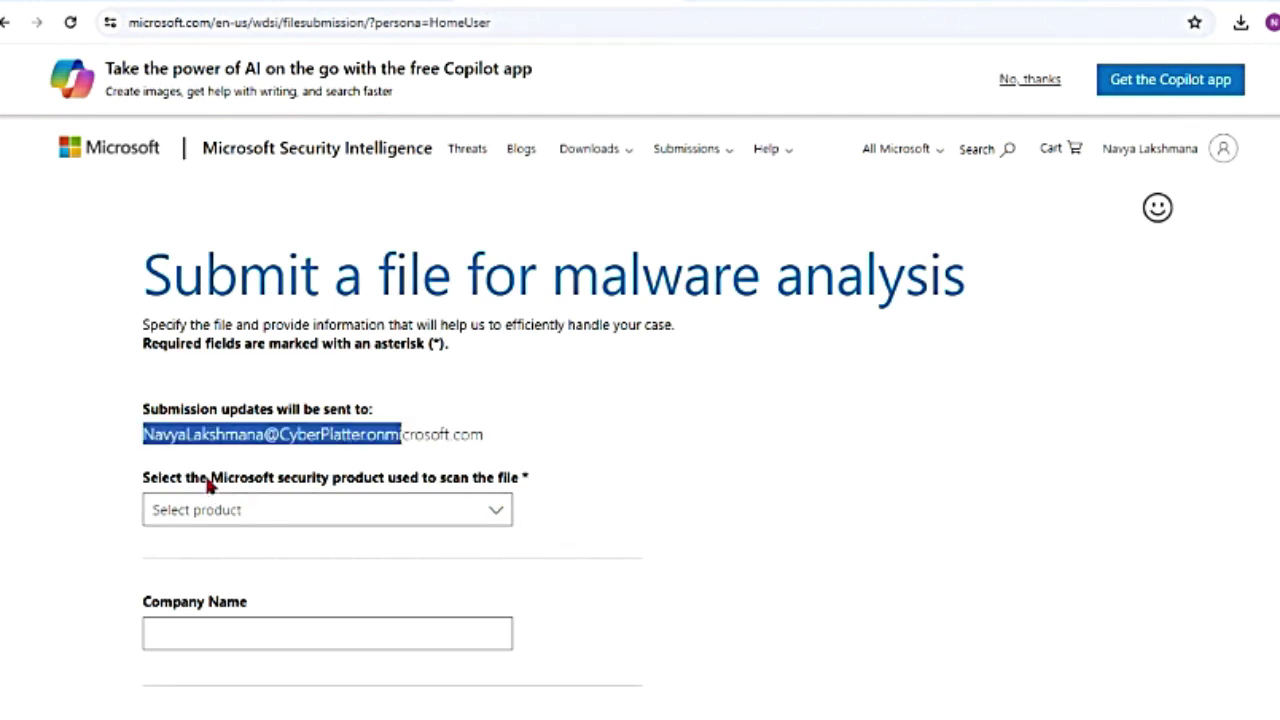
pyautogui.moveTo(206, 479); pyautogui.dragTo(486, 489)
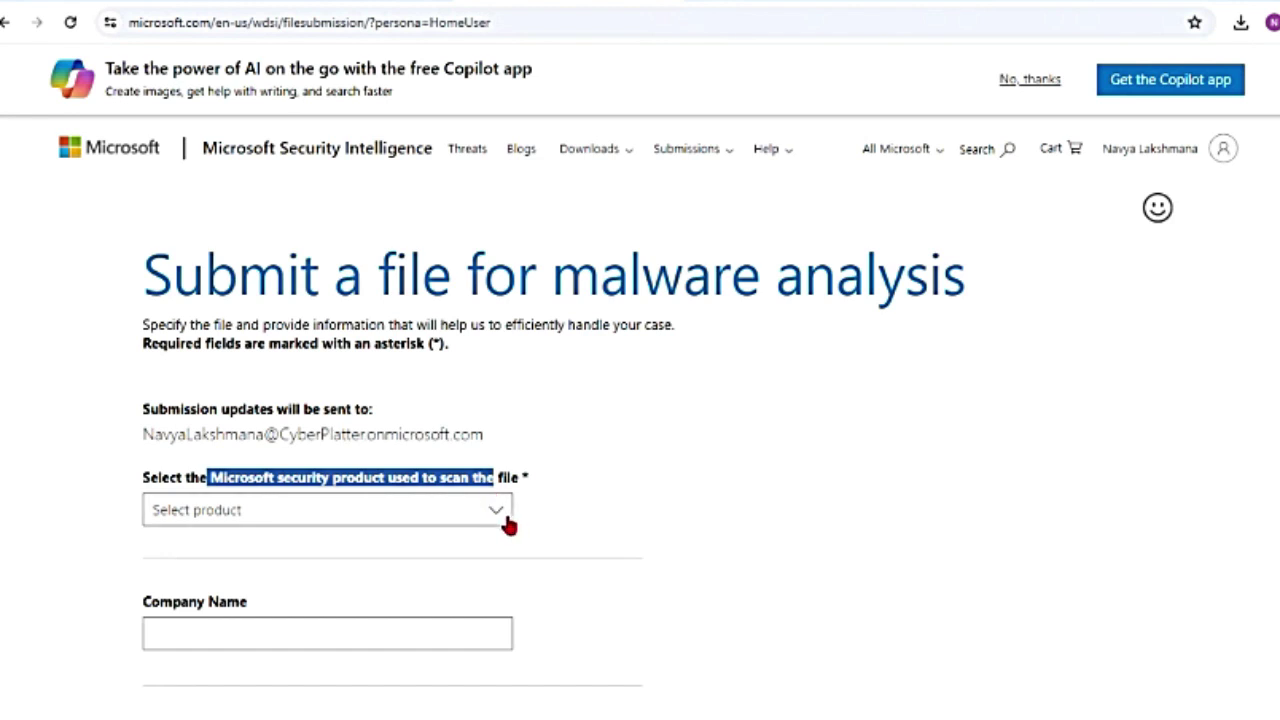
pyautogui.click(499, 513)
pyautogui.scroll(-2, 437, 623)
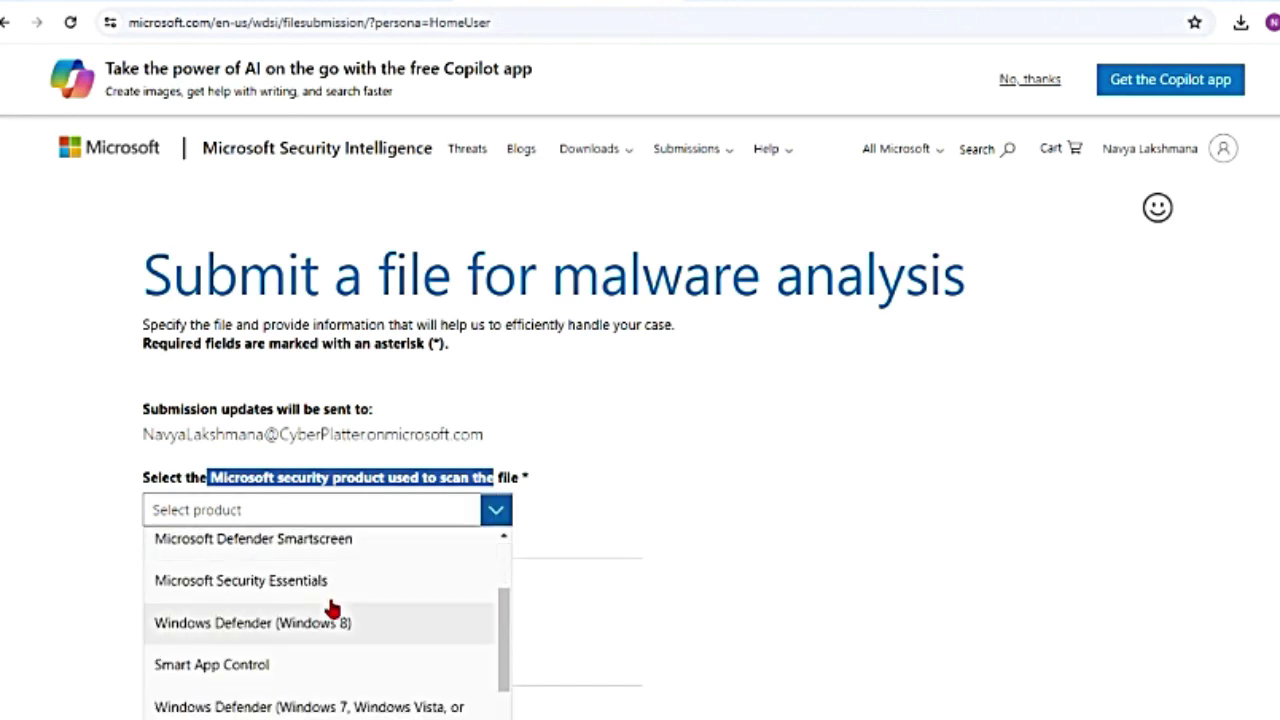
pyautogui.scroll(2, 352, 603)
pyautogui.scroll(-2, 357, 597)
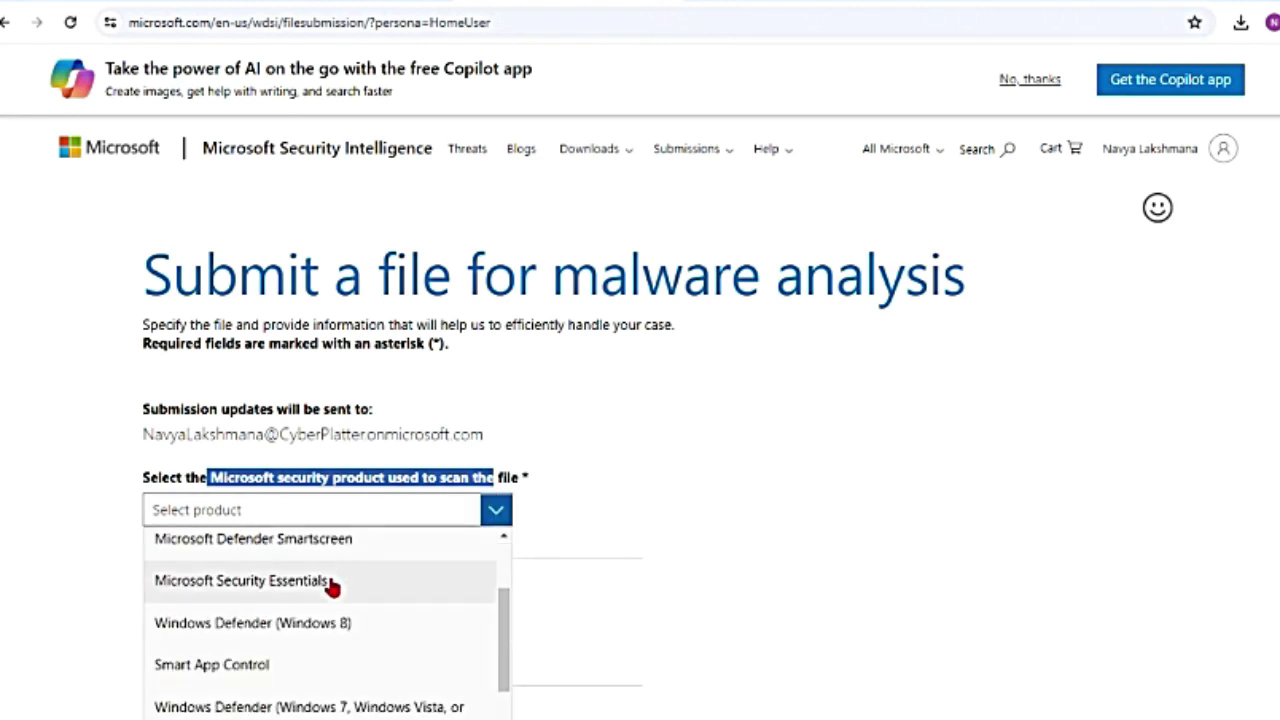
pyautogui.scroll(-1, 343, 660)
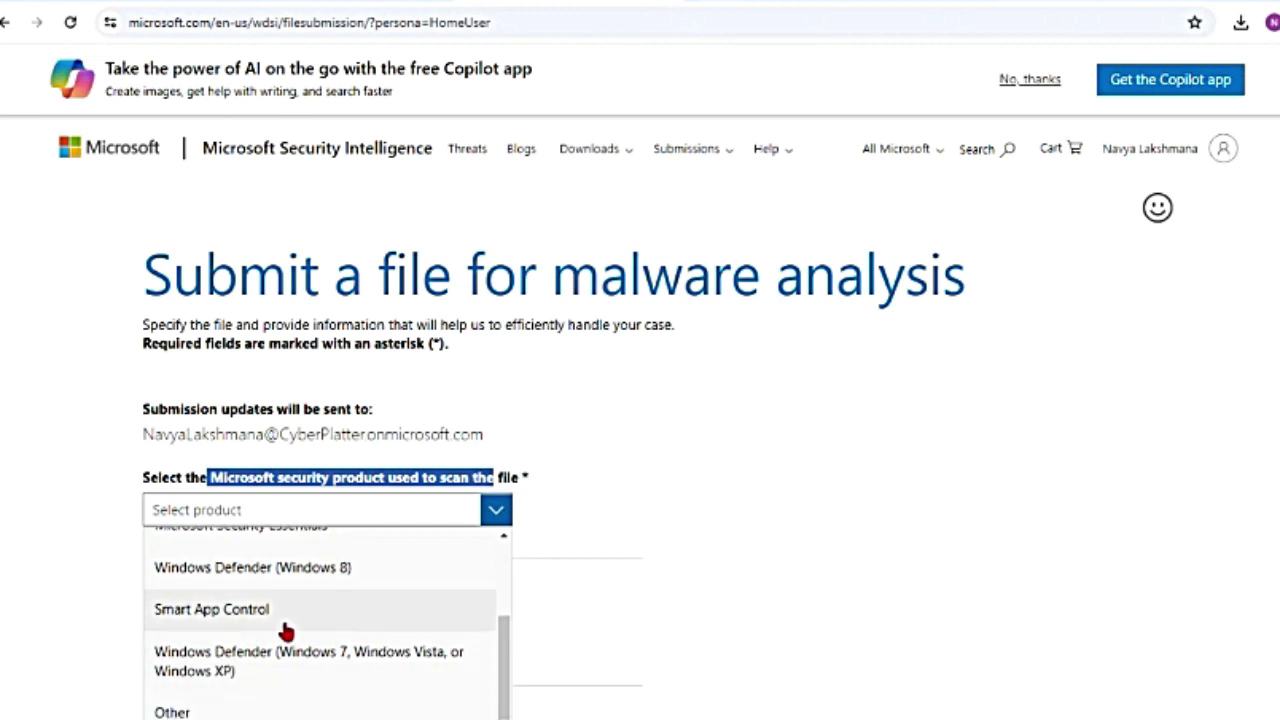
pyautogui.scroll(3, 366, 591)
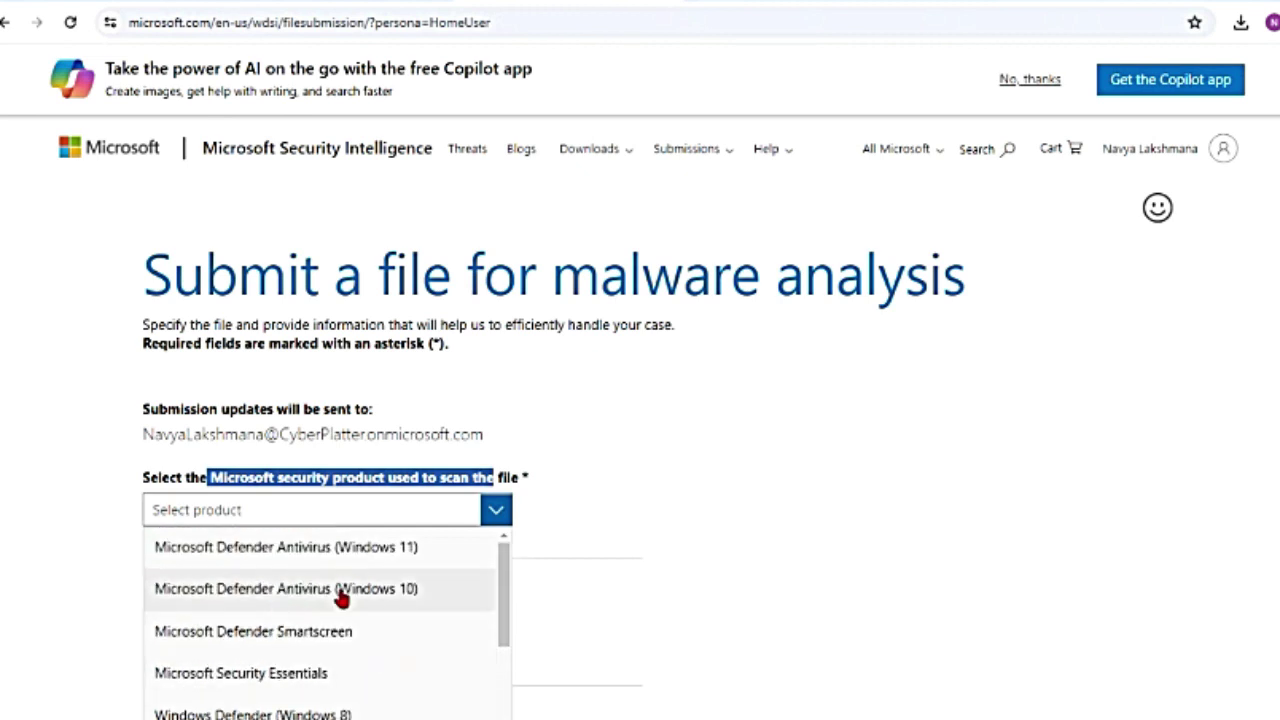
# Choose Microsoft Defender Antivirus (Windows 10) as the product and select the Company Name field.
pyautogui.click(308, 590)
pyautogui.scroll(-2, 191, 435)
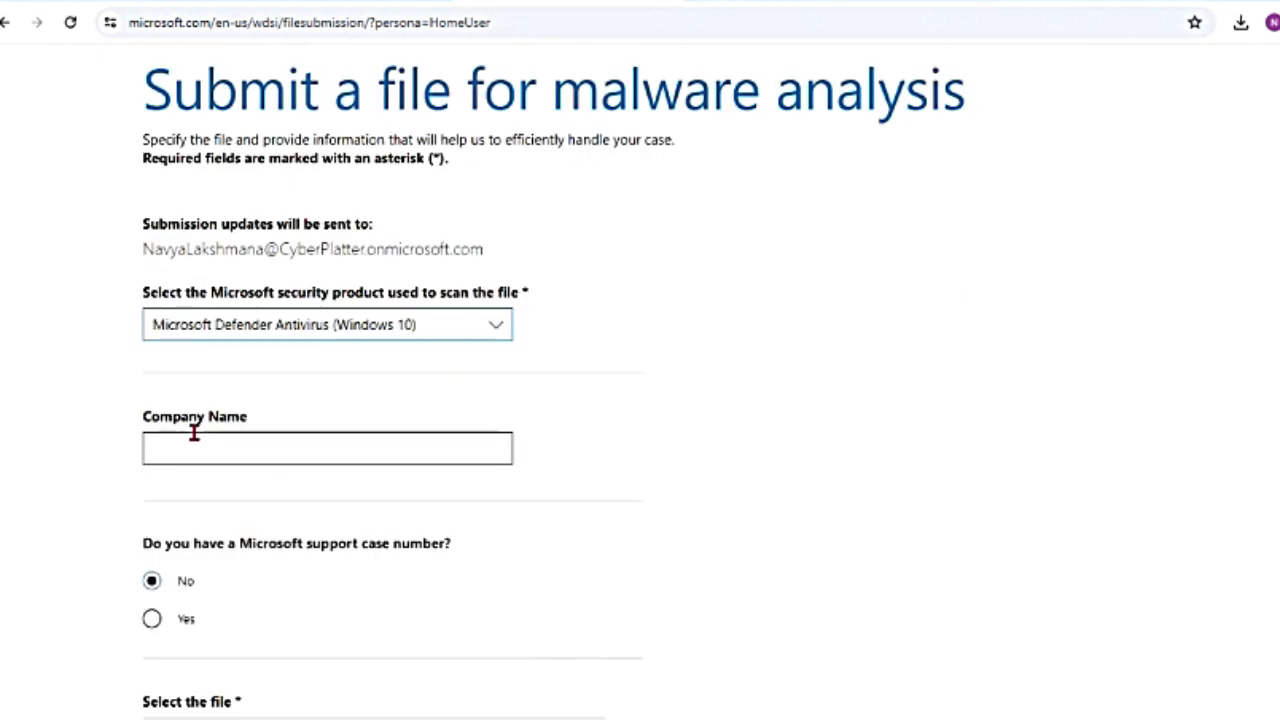
pyautogui.click(192, 440)
pyautogui.scroll(-2, 258, 590)
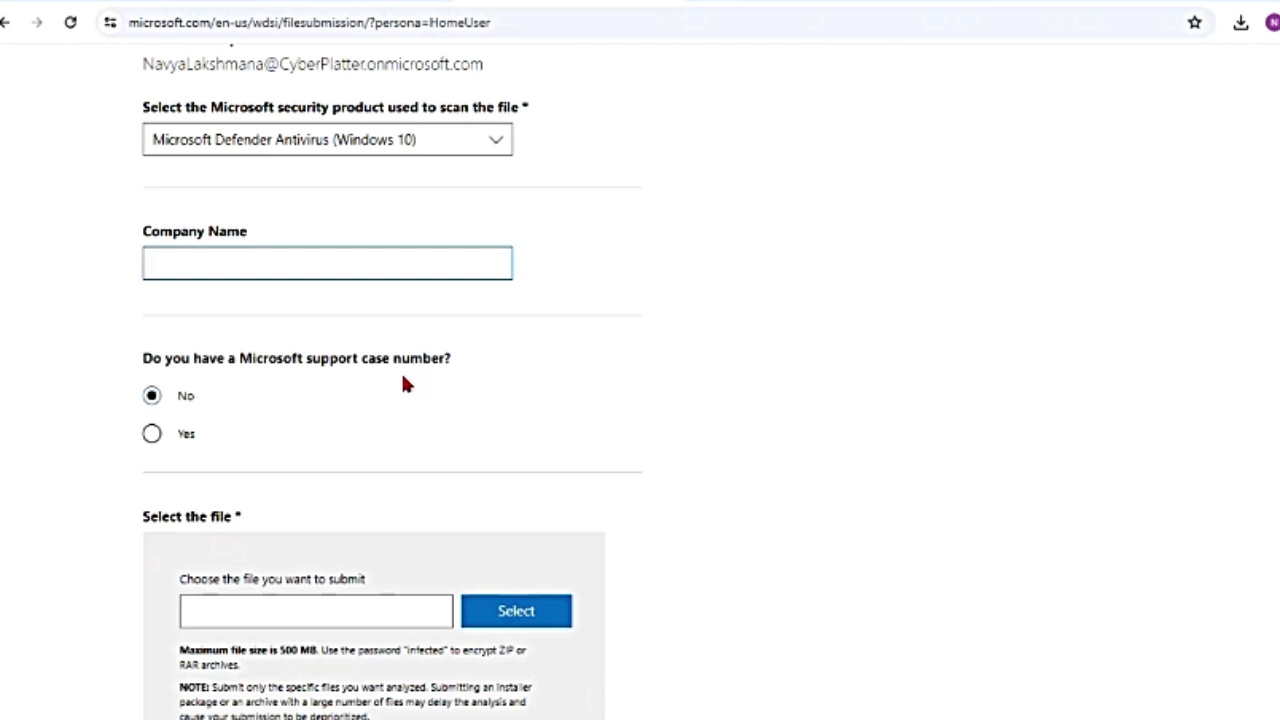
# Review the form down to Additional information, then return to Defender's empty Email Quarantine page.
pyautogui.scroll(-2, 300, 429)
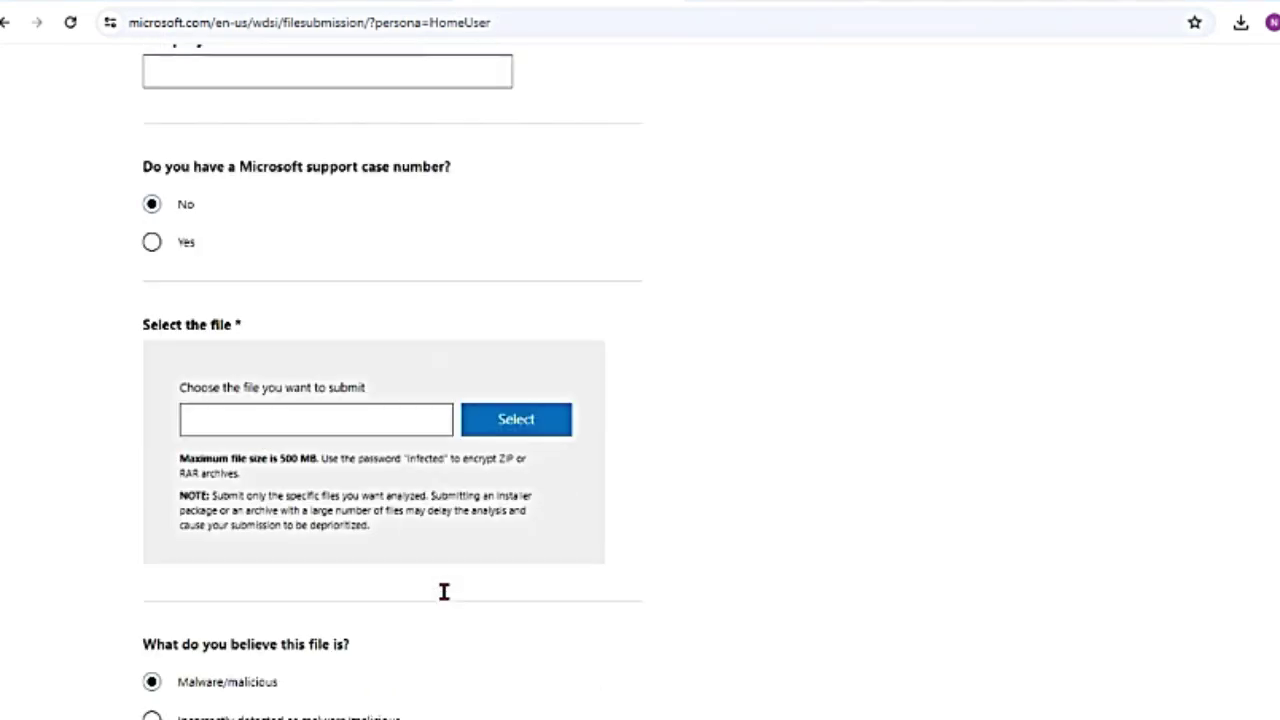
pyautogui.scroll(-4, 257, 375)
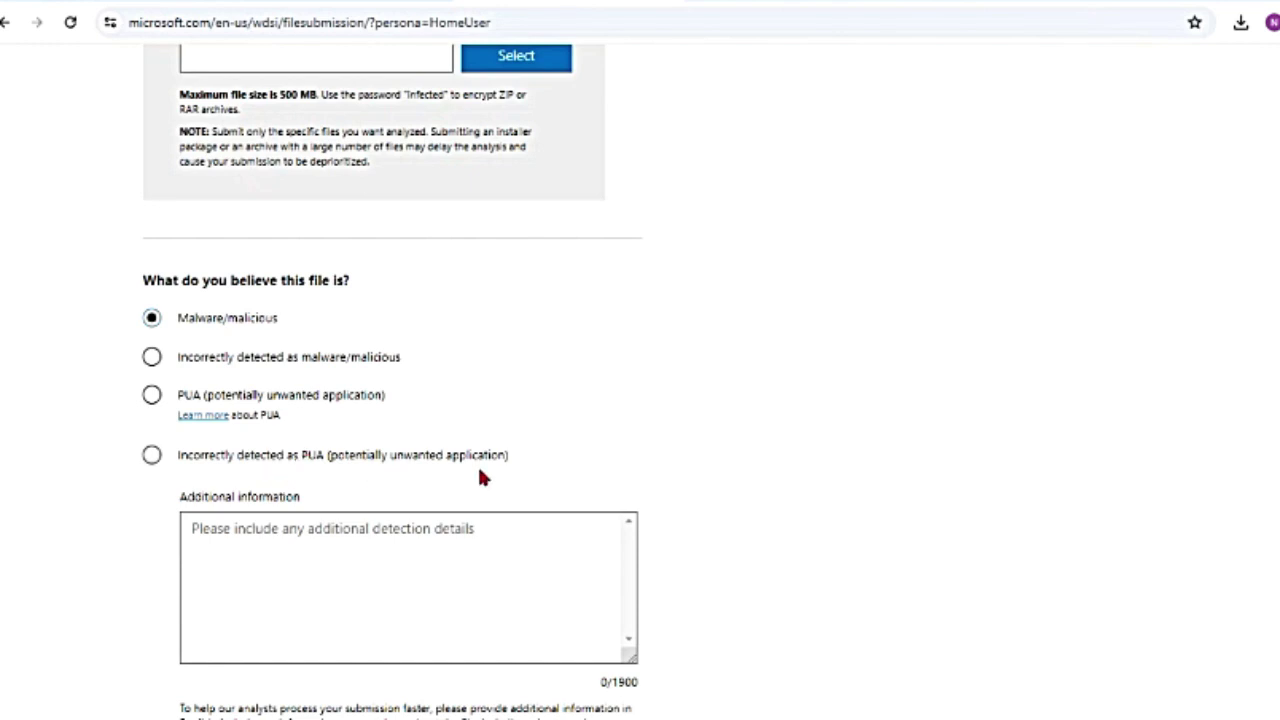
pyautogui.click(569, 589)
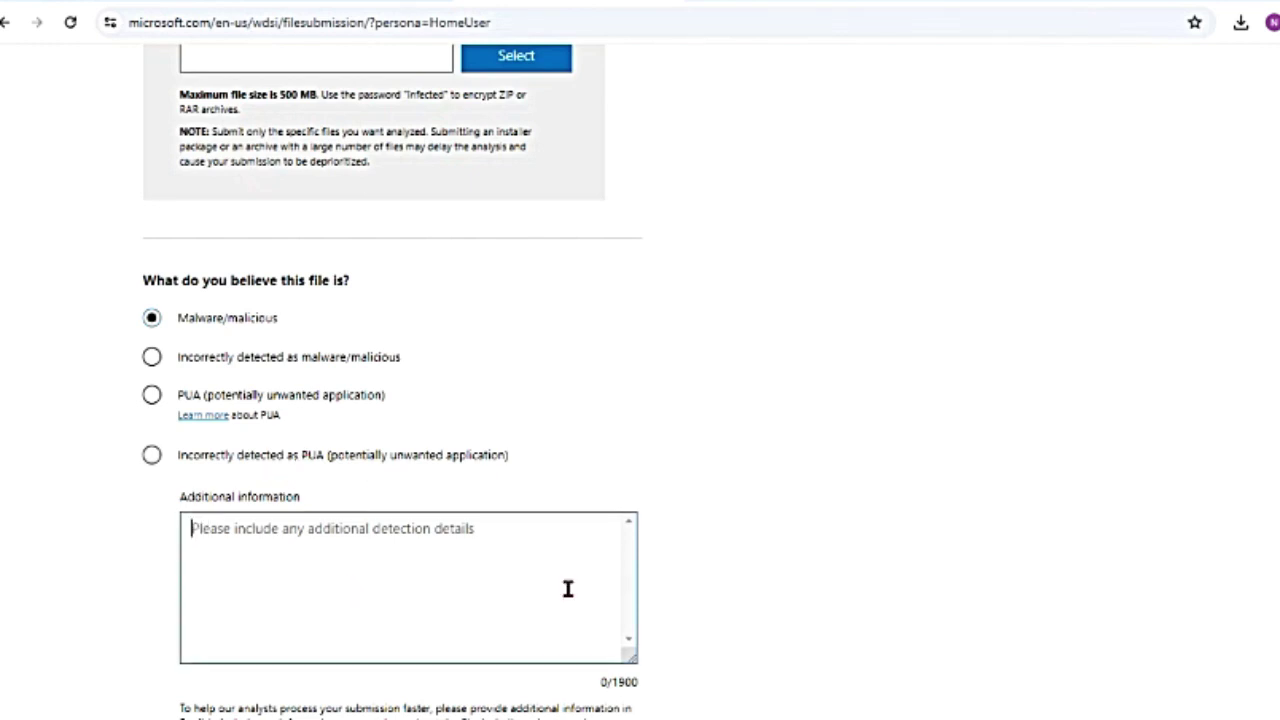
pyautogui.scroll(-2, 262, 619)
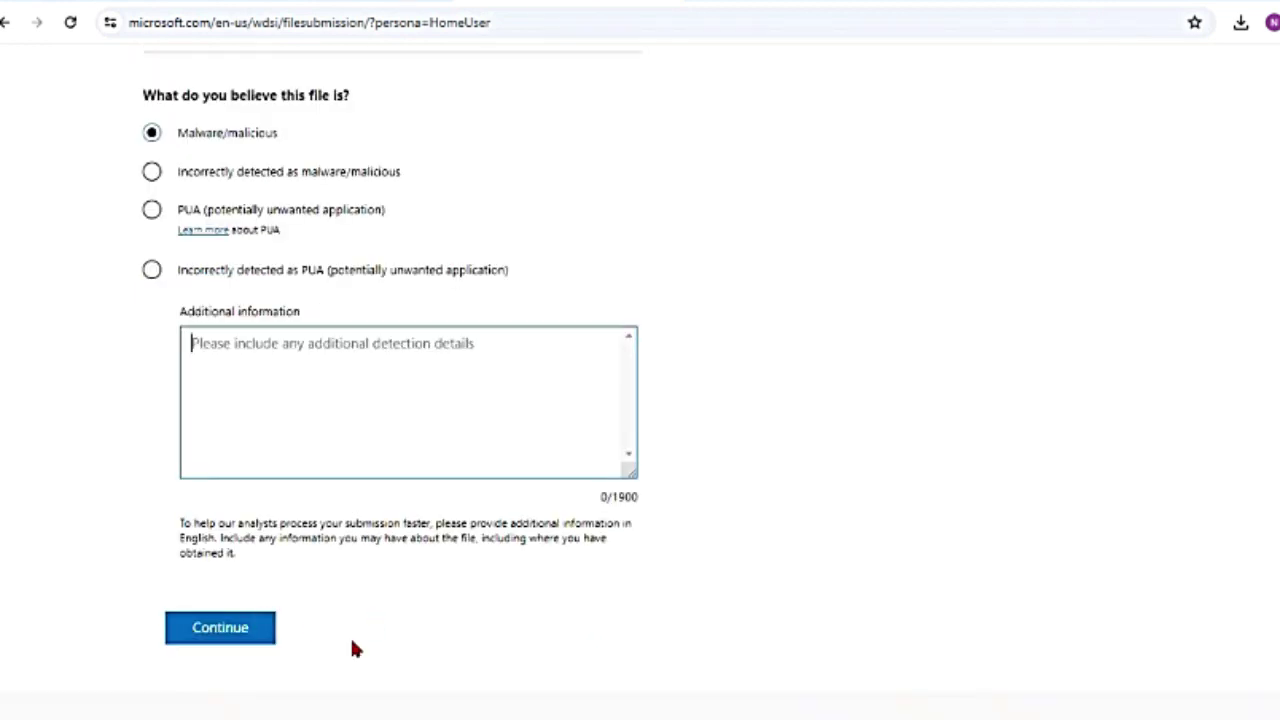
pyautogui.scroll(5, 651, 329)
pyautogui.scroll(2, 388, 148)
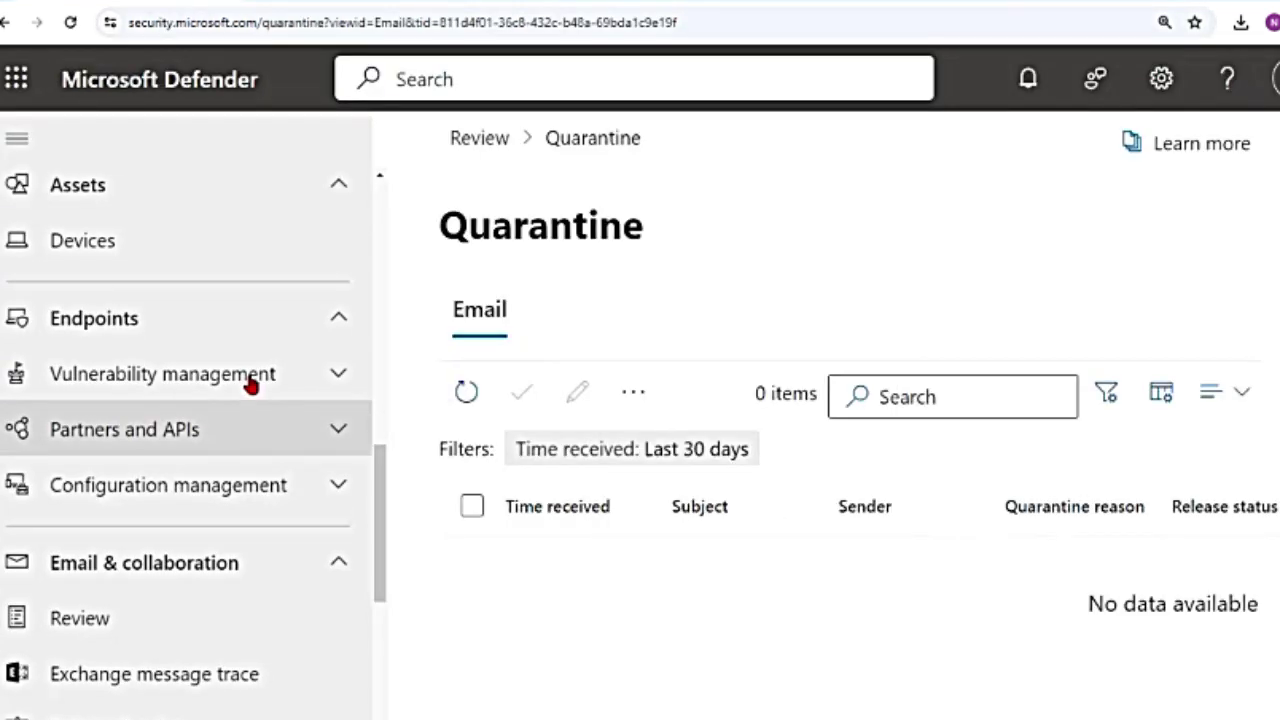
# Go to Actions & submissions > Submissions to show the Emails list for 4/23/2024–4/29/2024.
pyautogui.scroll(9, 250, 383)
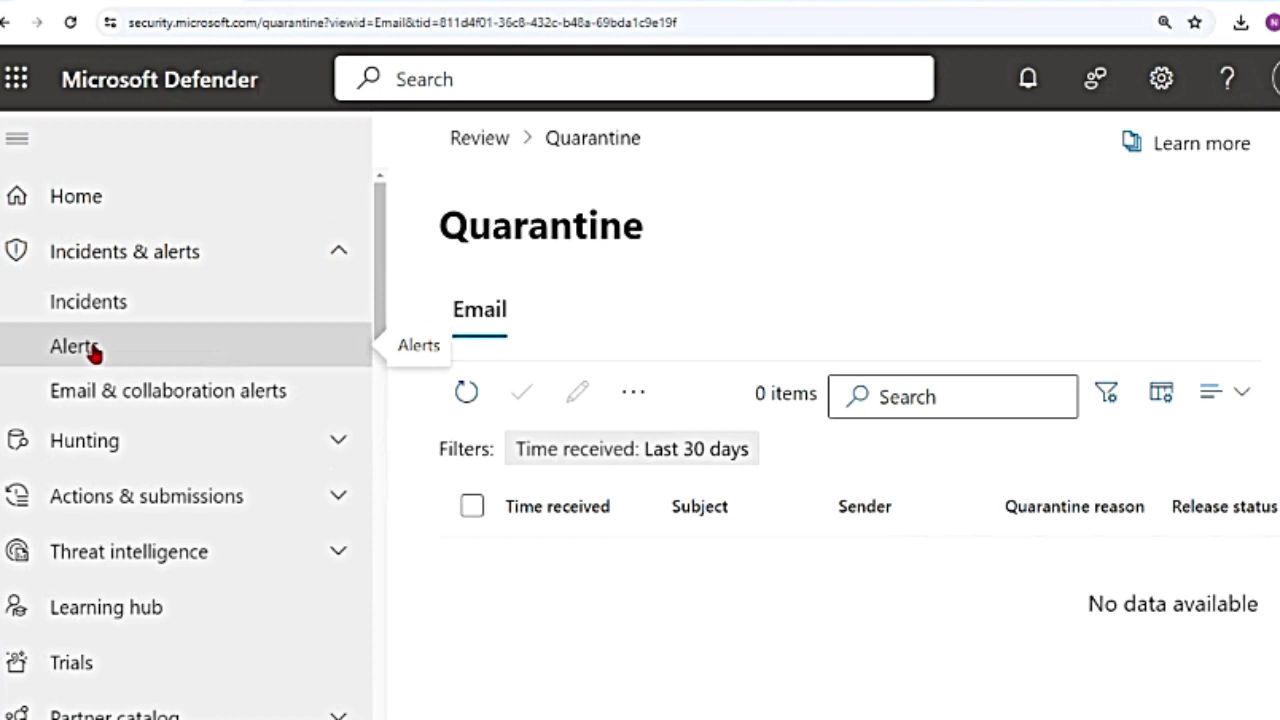
pyautogui.click(180, 505)
pyautogui.click(158, 592)
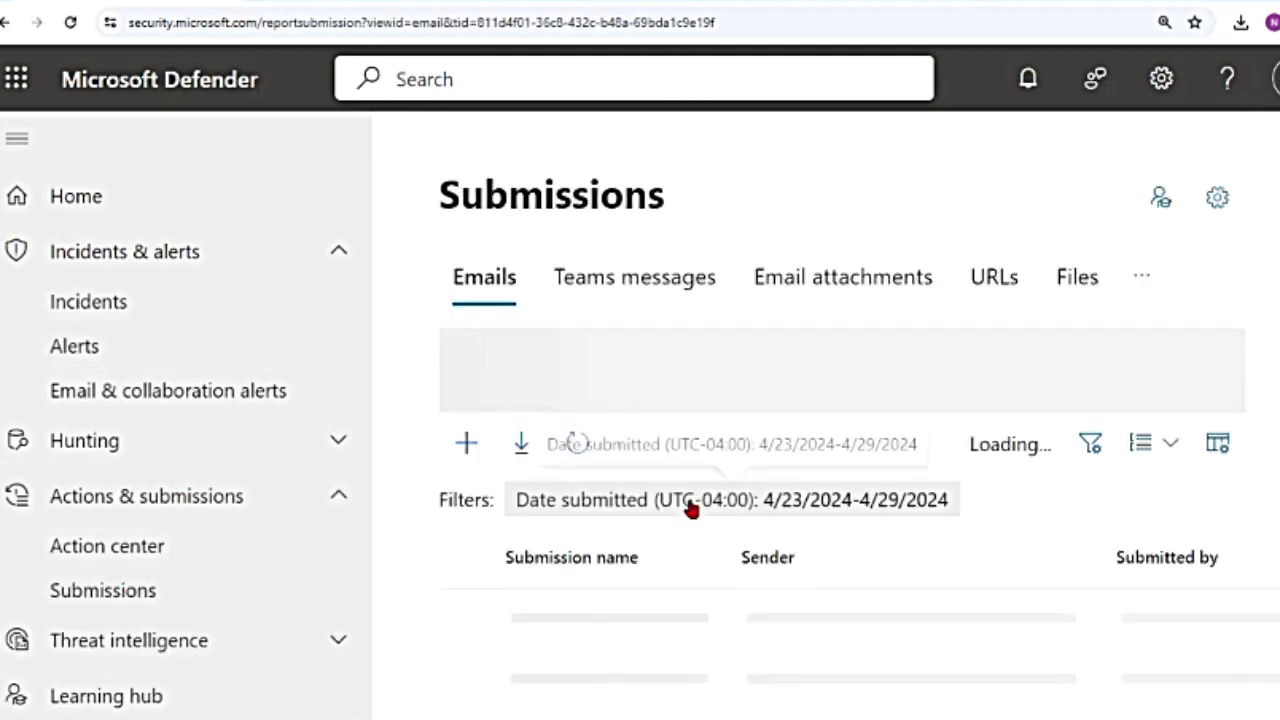